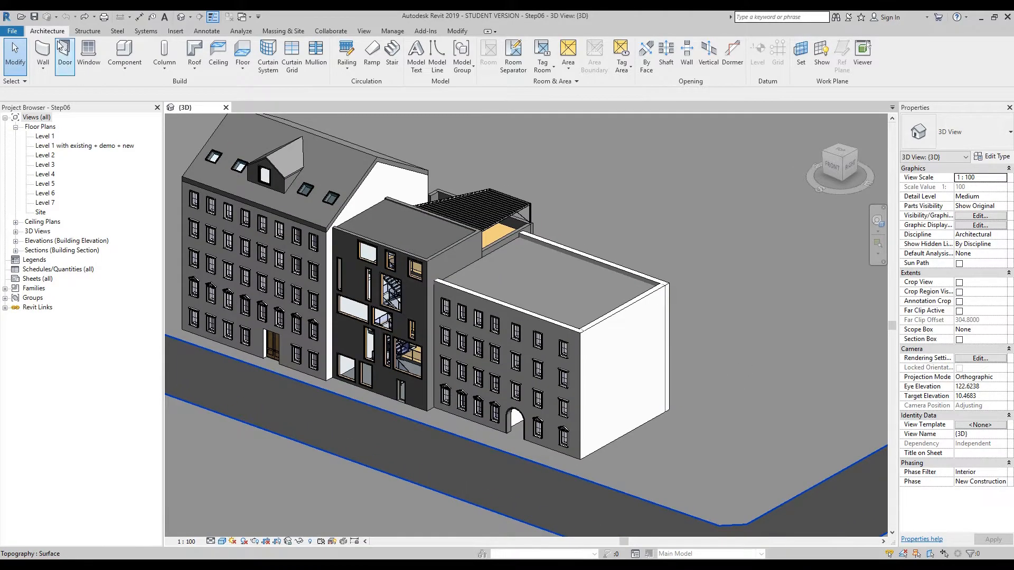
# - Place a horizontal Cornice wall sweep near the top of the corner building's white side wall
pyautogui.click(44, 77)
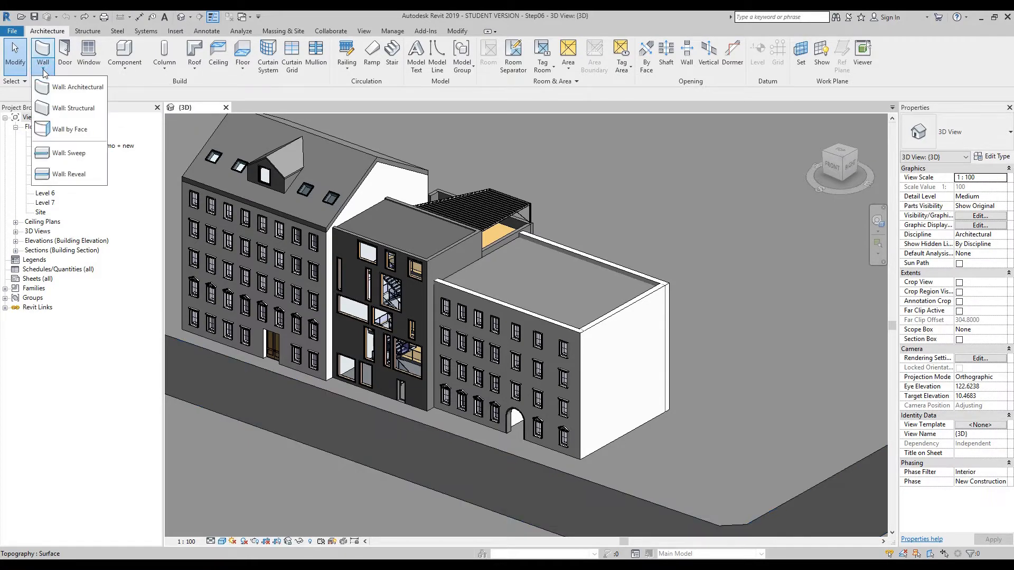
pyautogui.click(66, 153)
pyautogui.scroll(5, 613, 369)
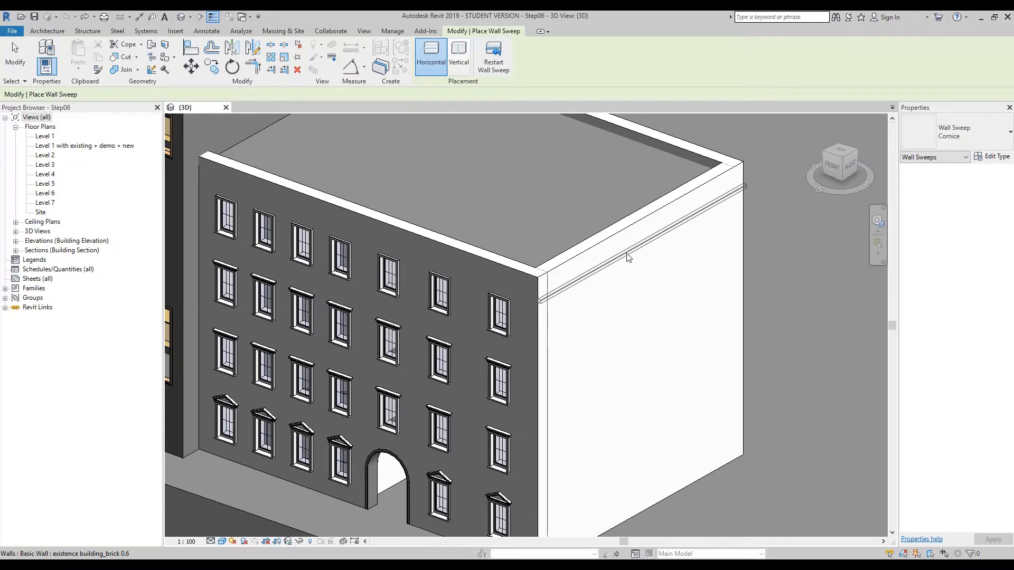
pyautogui.click(628, 255)
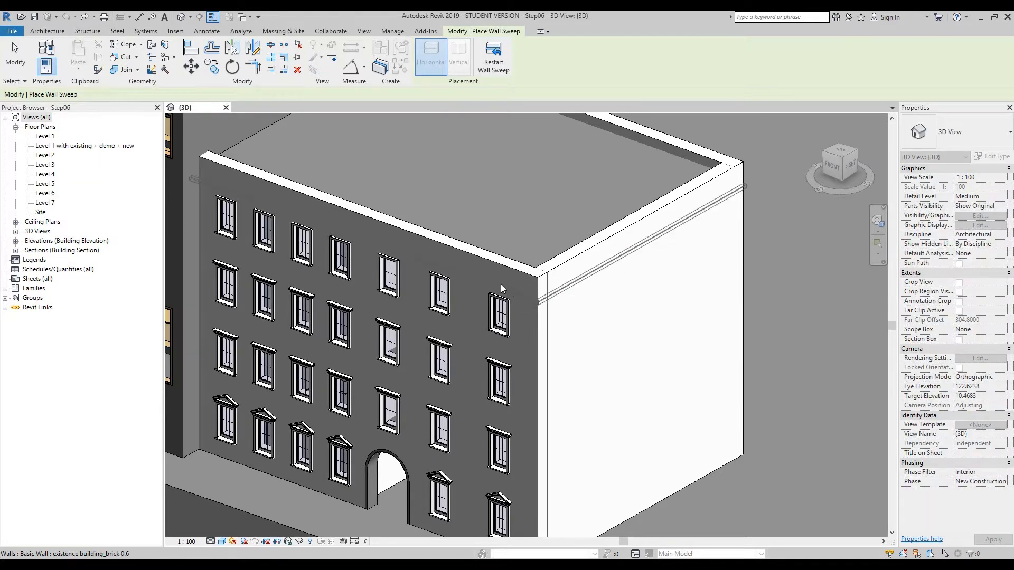
# - Continue the cornice sweep around the corner onto the street facade above the top windows and finish placing it
pyautogui.scroll(2, 500, 284)
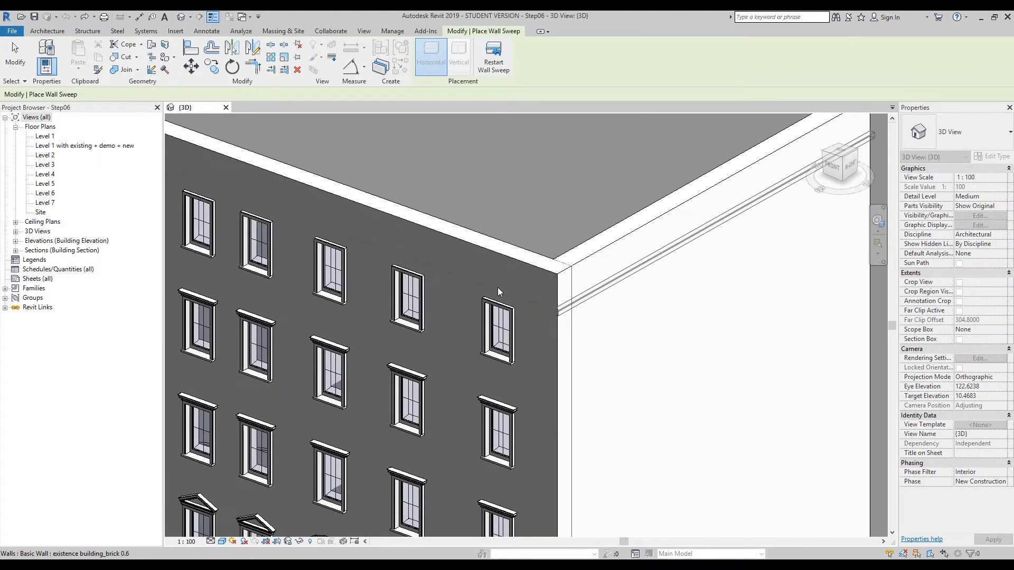
pyautogui.scroll(2, 531, 300)
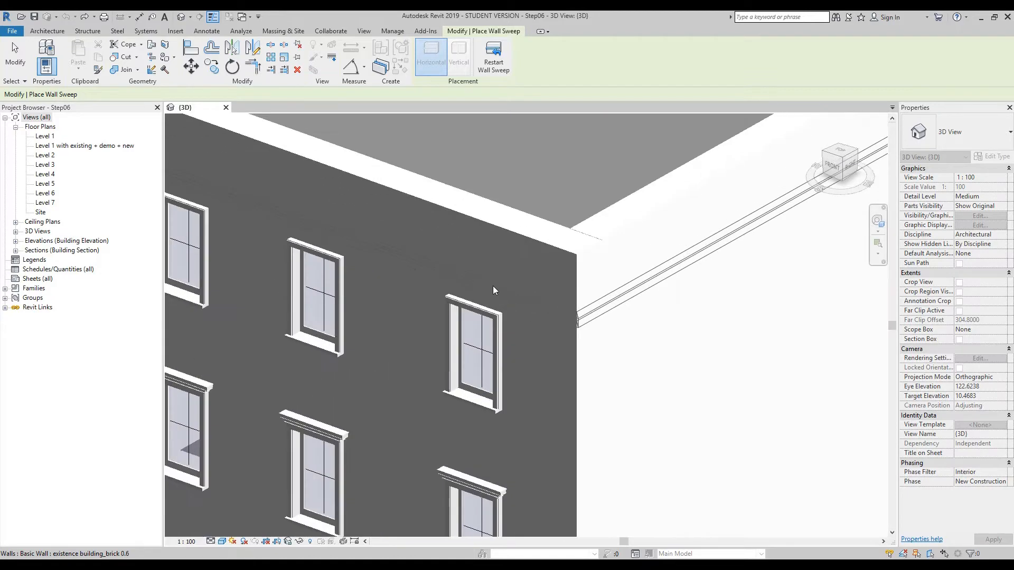
pyautogui.click(570, 300)
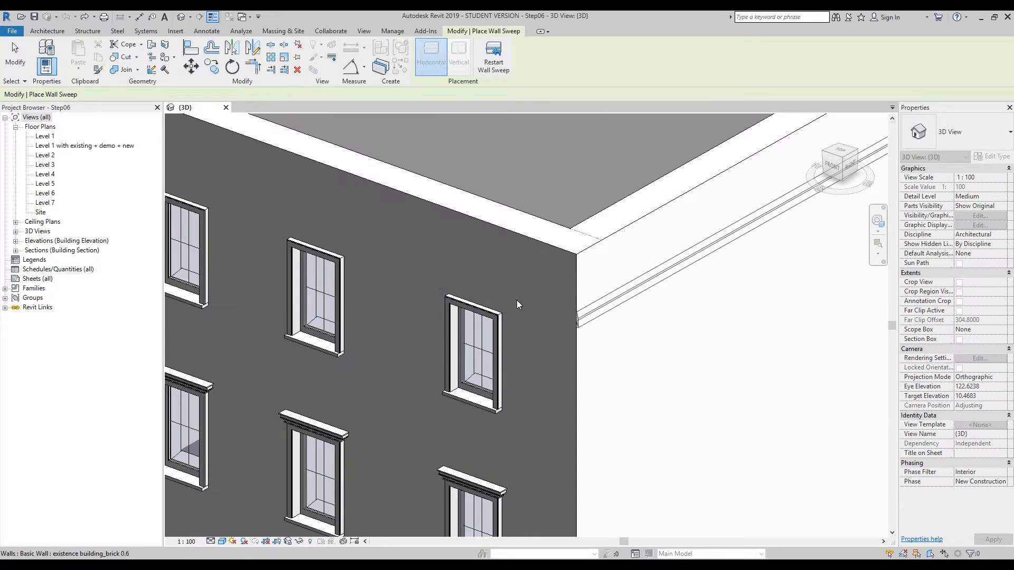
pyautogui.scroll(-4, 503, 294)
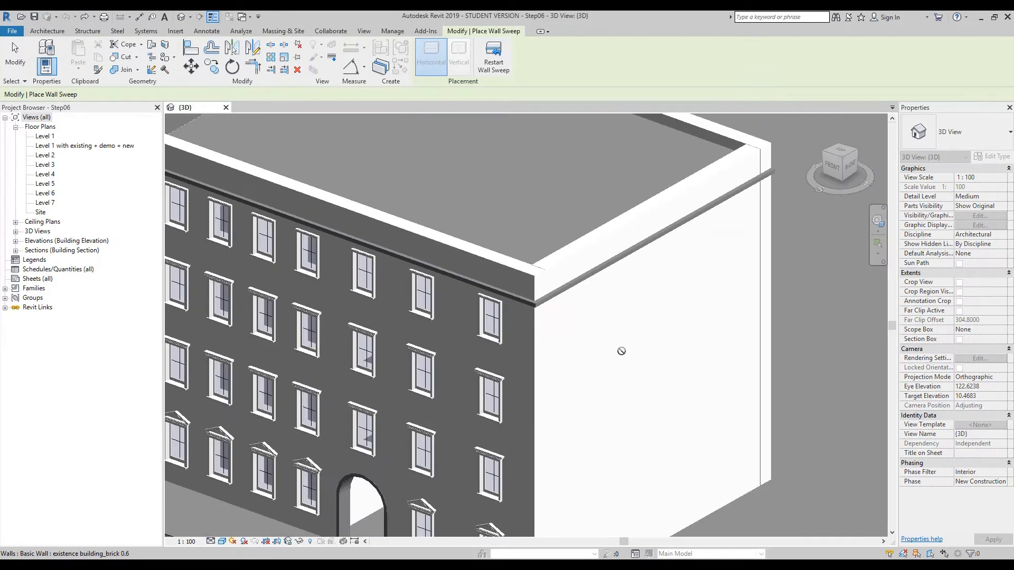
pyautogui.scroll(2, 582, 307)
pyautogui.scroll(-2, 518, 328)
pyautogui.scroll(4, 649, 356)
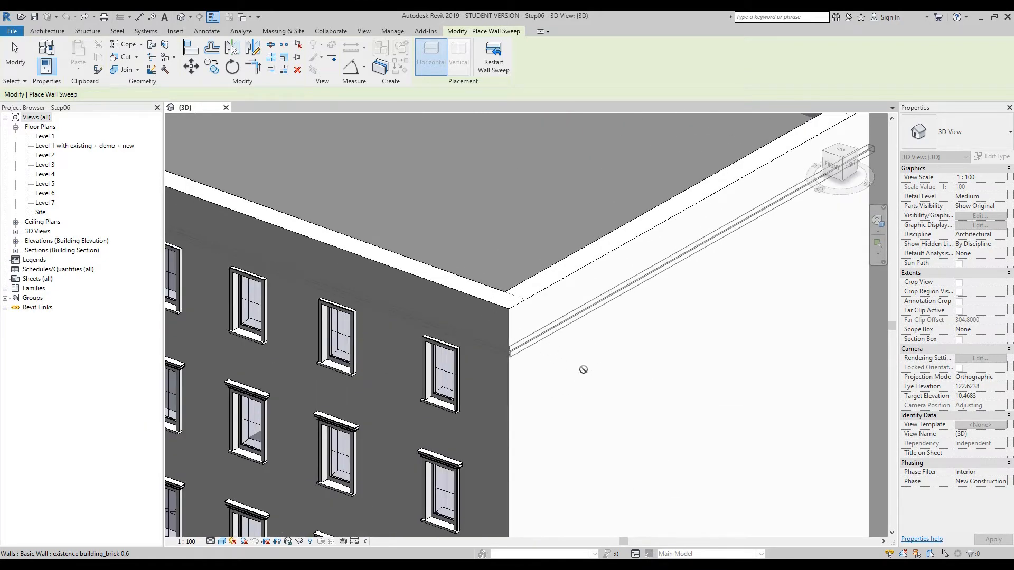
pyautogui.scroll(1, 584, 370)
pyautogui.moveTo(583, 369); pyautogui.dragTo(599, 336, button='middle')
pyautogui.press('Escape')
pyautogui.press('Escape')
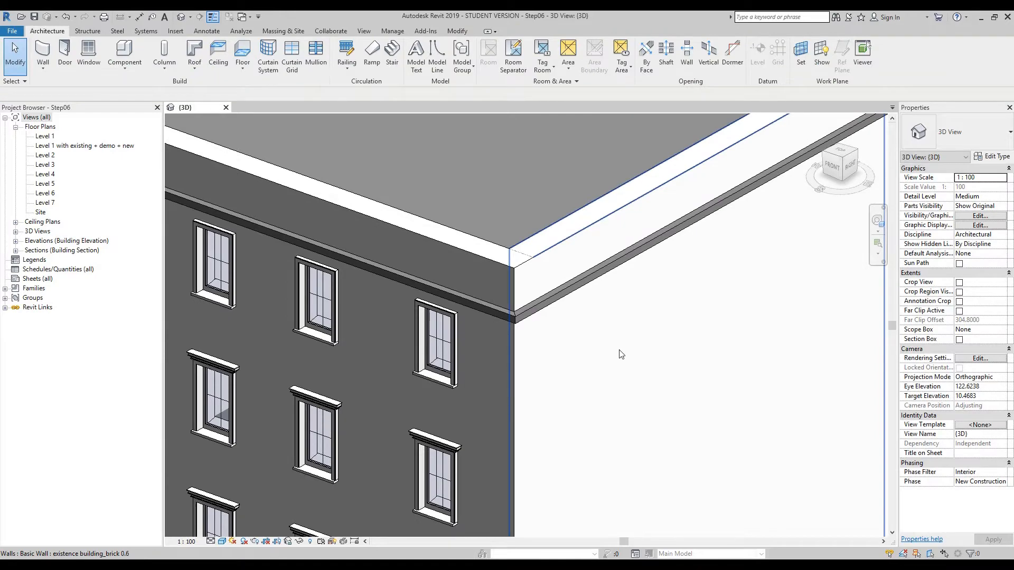
# - Change the Cornice wall sweep type's profile to Sweep_MPK : Sweep_MPK
pyautogui.keyDown('shift'); pyautogui.moveTo(605, 381); pyautogui.dragTo(670, 331, button='middle'); pyautogui.keyUp('shift')
pyautogui.scroll(4, 509, 344)
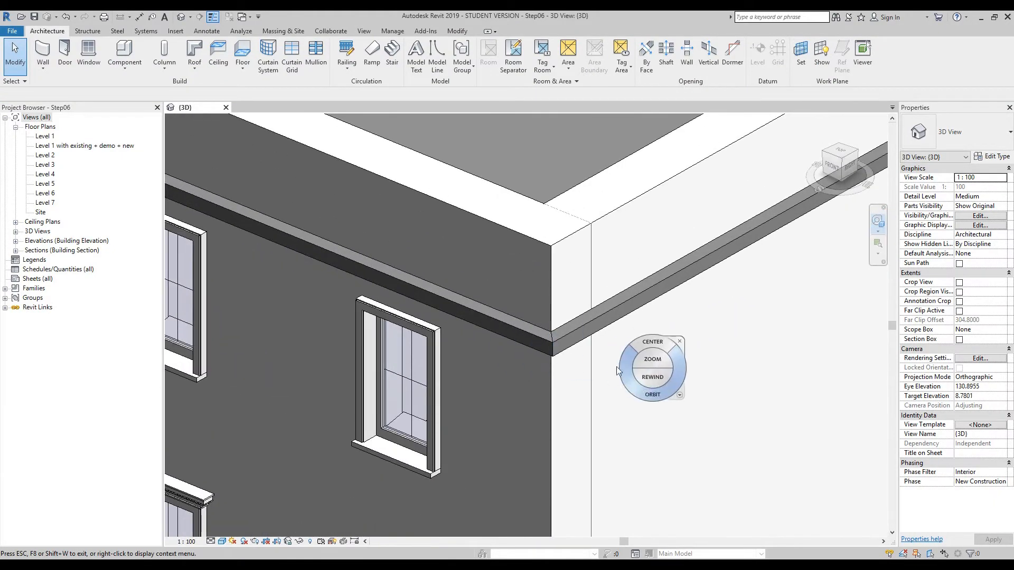
pyautogui.moveTo(569, 325); pyautogui.dragTo(579, 317)
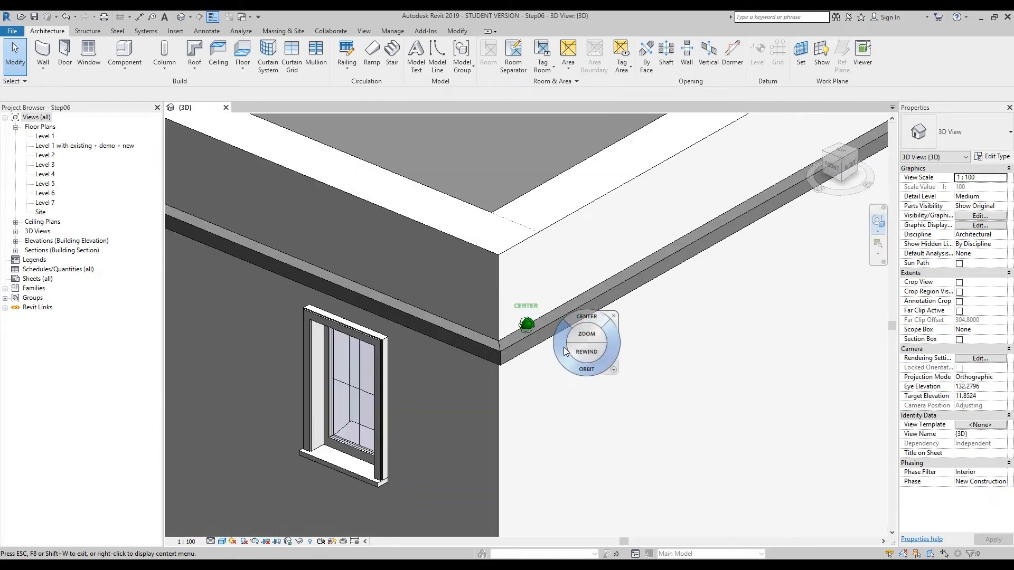
pyautogui.moveTo(566, 352)
pyautogui.mouseDown()
pyautogui.moveTo(639, 319)
pyautogui.moveTo(613, 353)
pyautogui.moveTo(551, 354)
pyautogui.mouseUp()
pyautogui.scroll(-2, 552, 353)
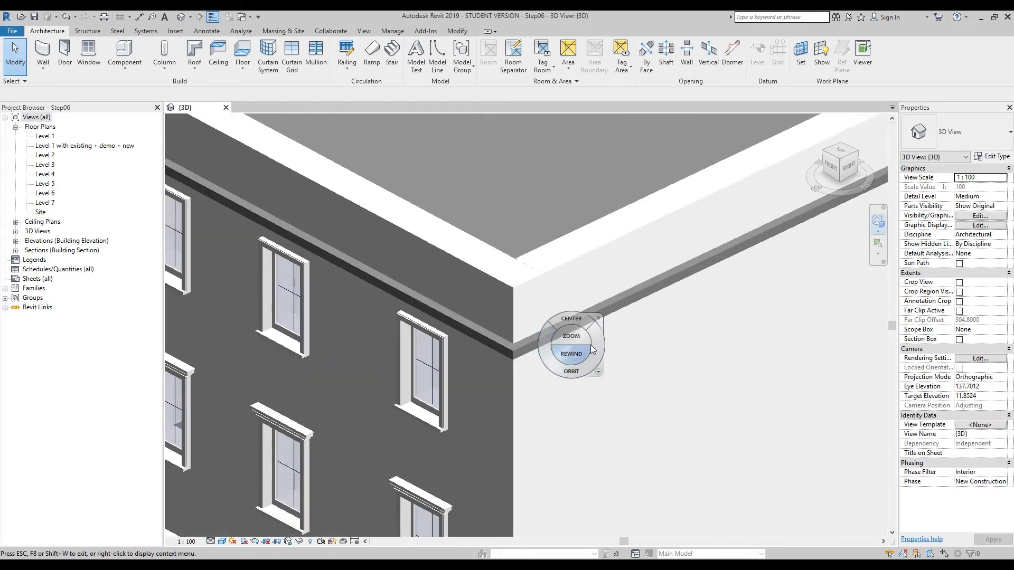
pyautogui.click(598, 318)
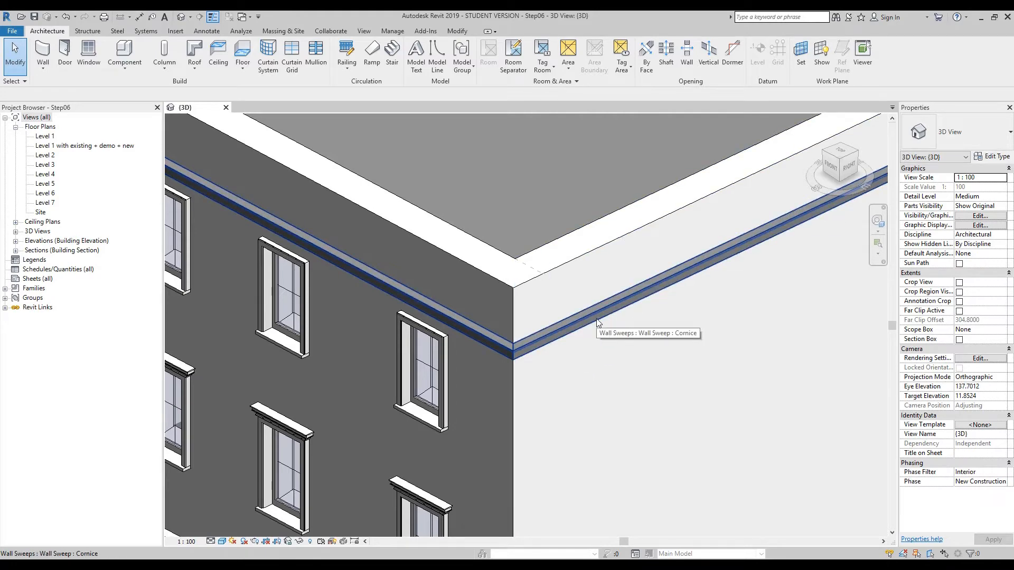
pyautogui.click(599, 322)
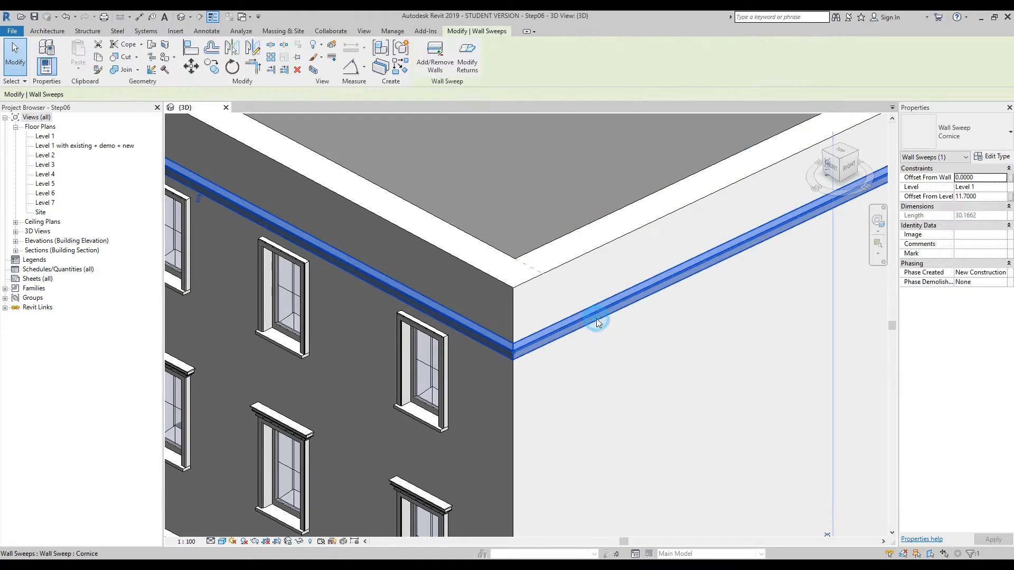
pyautogui.click(516, 349)
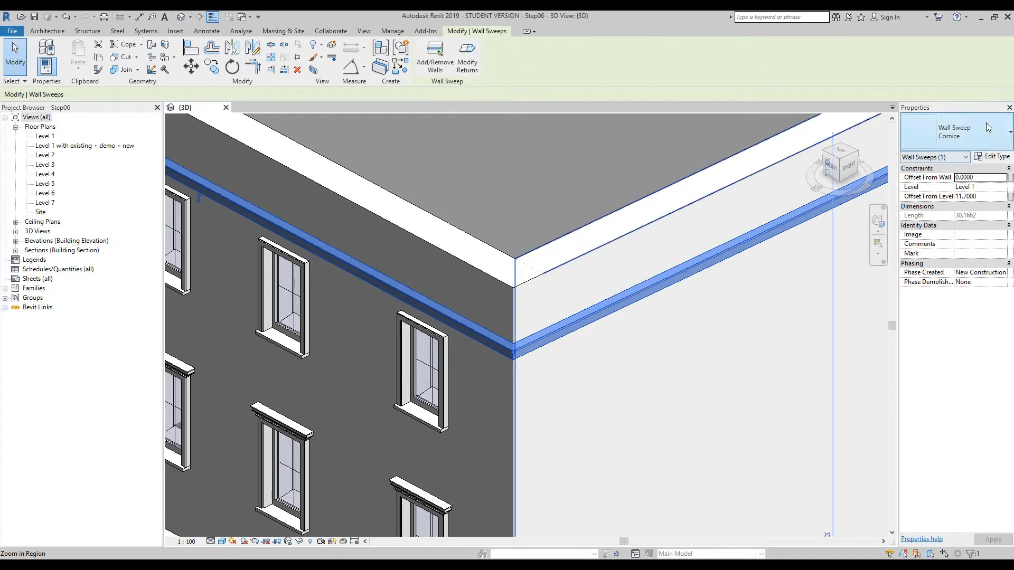
pyautogui.click(970, 109)
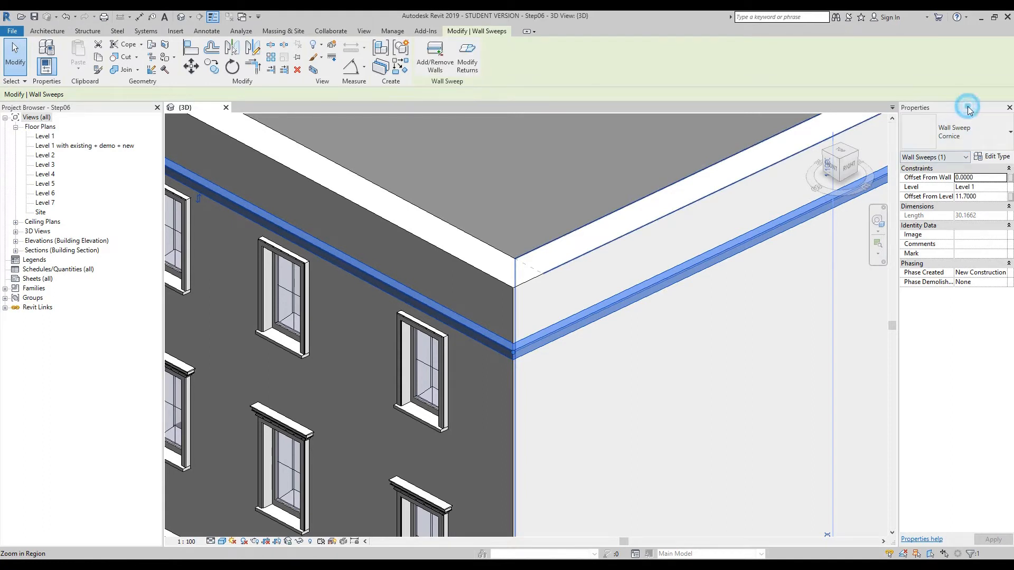
pyautogui.click(1000, 158)
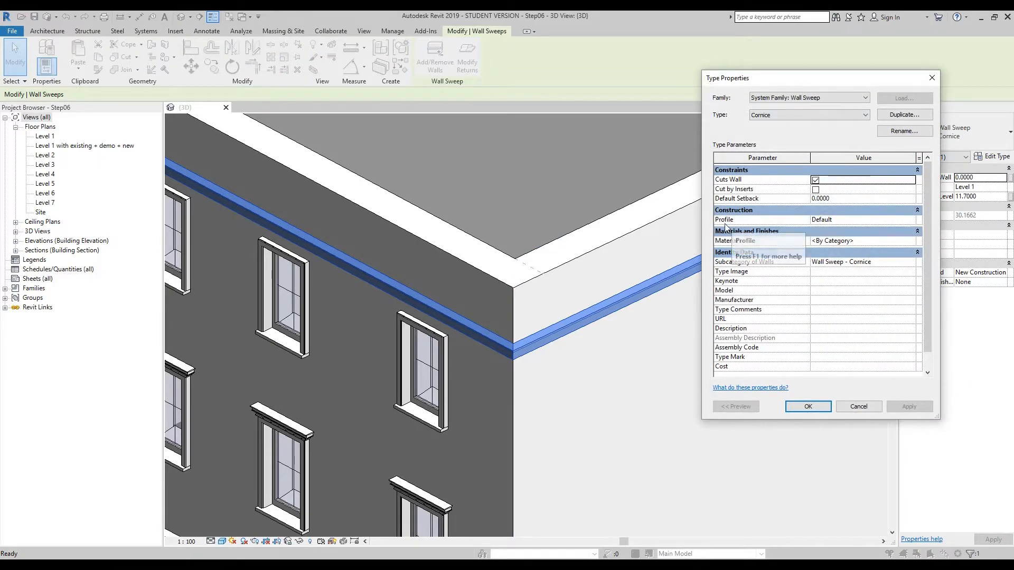
pyautogui.click(912, 223)
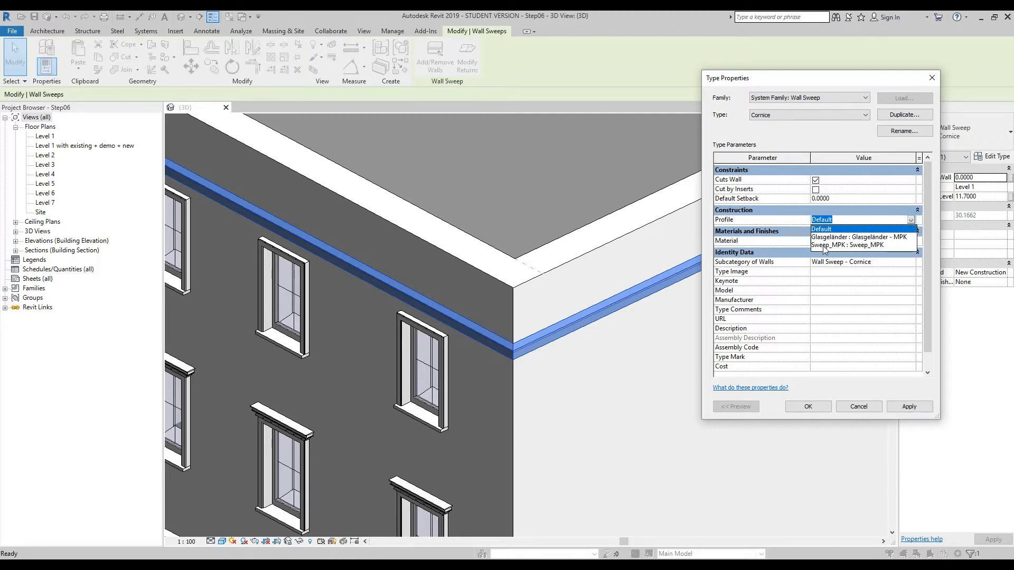
pyautogui.click(876, 245)
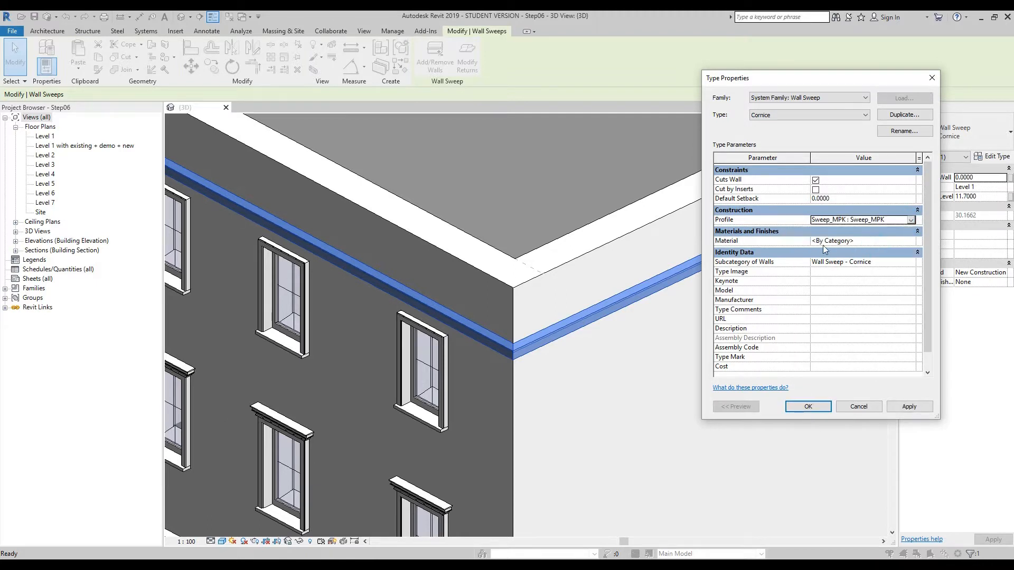
pyautogui.click(807, 406)
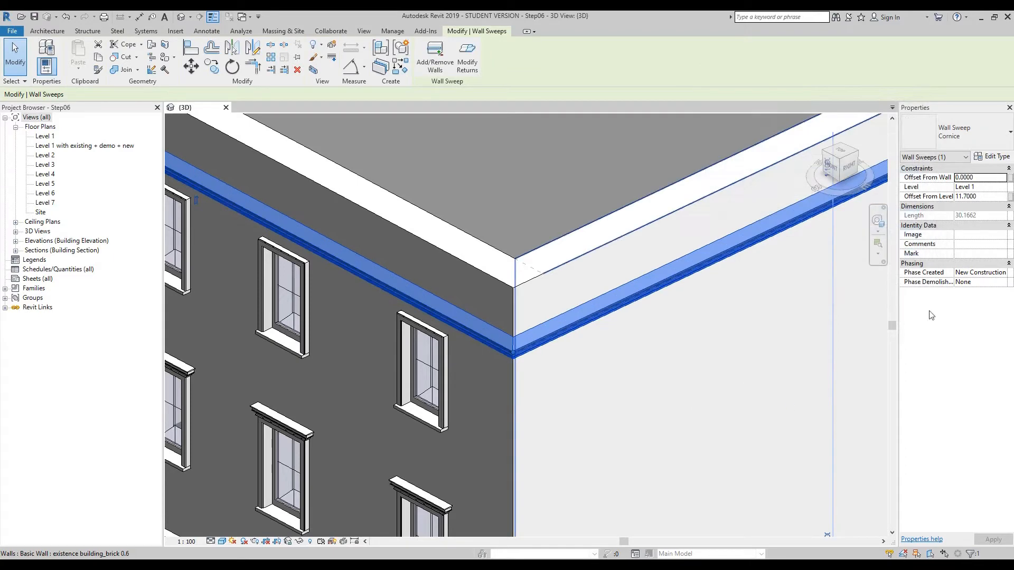
# - Examine the cornice's new profile at the building corner from above and below, and along both walls
pyautogui.click(879, 223)
pyautogui.moveTo(582, 415); pyautogui.dragTo(598, 393)
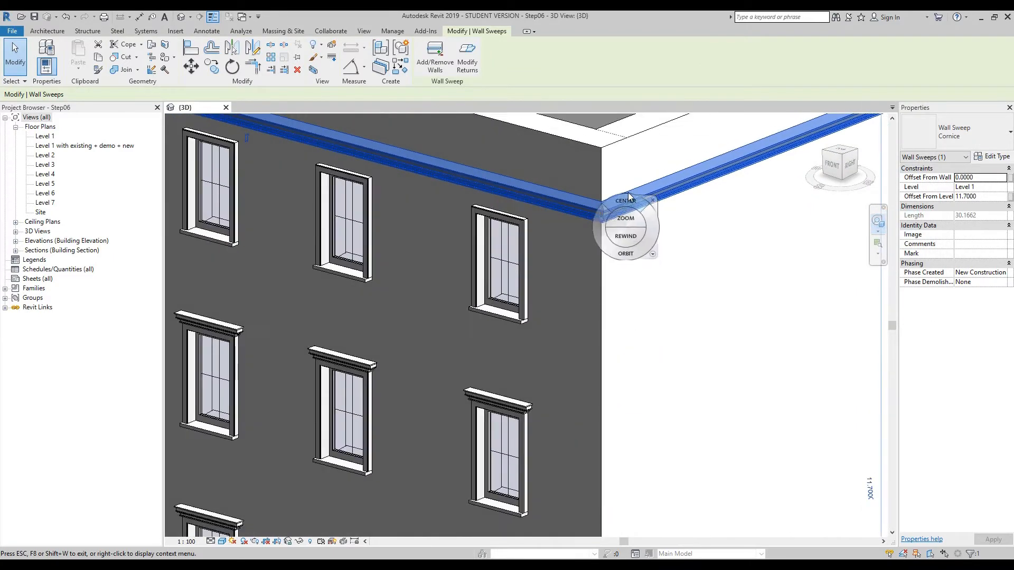
pyautogui.scroll(4, 620, 237)
pyautogui.click(653, 199)
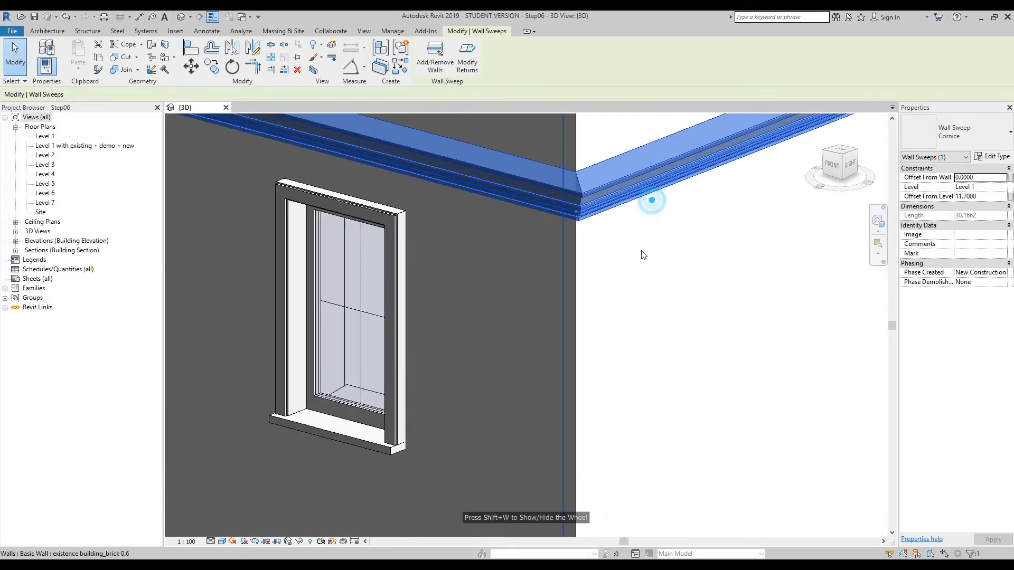
pyautogui.press('Escape')
pyautogui.scroll(-3, 642, 251)
pyautogui.click(878, 222)
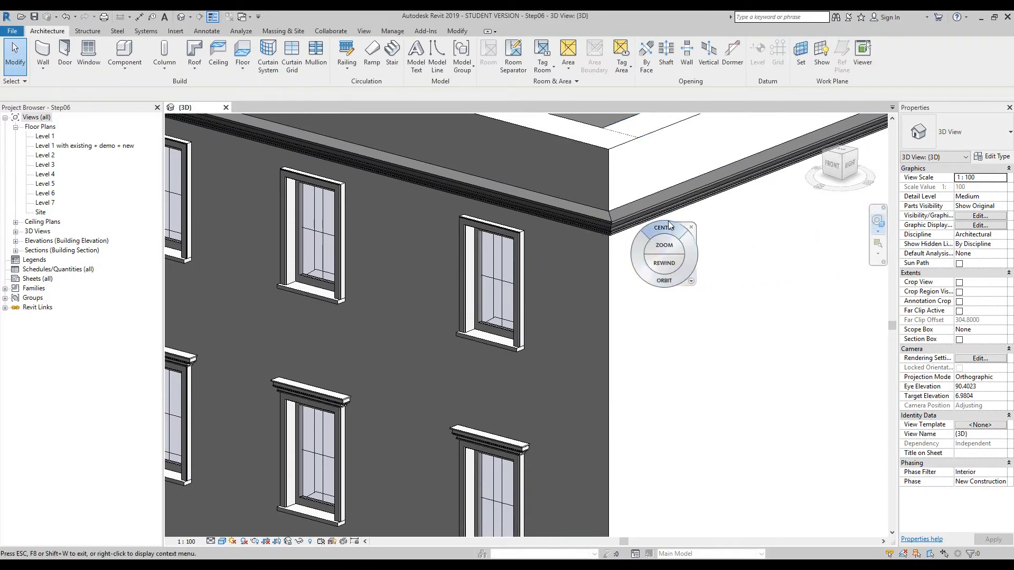
pyautogui.click(666, 225)
pyautogui.moveTo(667, 224); pyautogui.dragTo(525, 354)
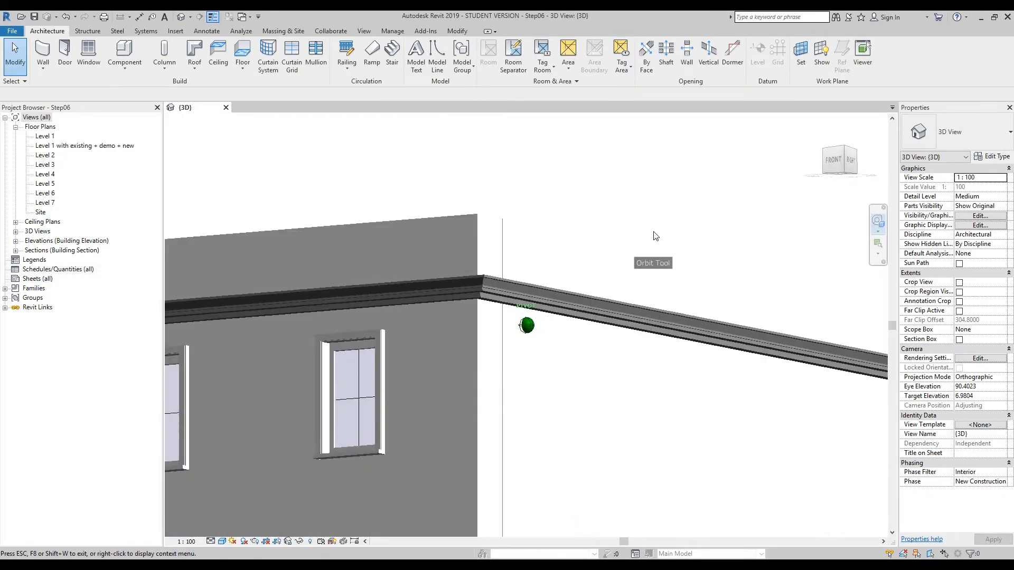
pyautogui.moveTo(653, 233); pyautogui.dragTo(681, 239)
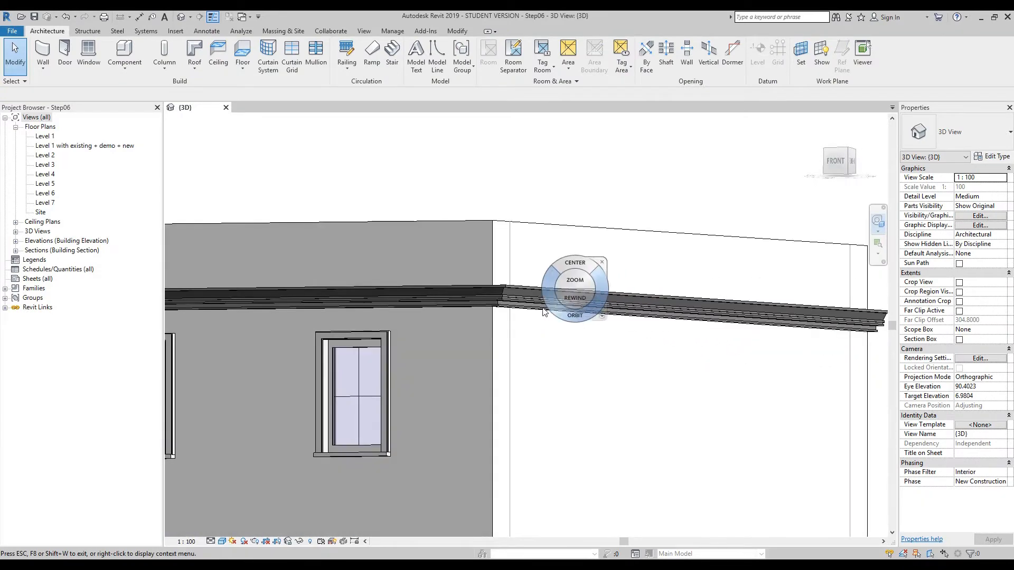
pyautogui.scroll(5, 505, 301)
pyautogui.moveTo(550, 321); pyautogui.dragTo(589, 271, button='middle')
pyautogui.scroll(-2, 611, 342)
pyautogui.scroll(-8, 536, 348)
pyautogui.click(605, 273)
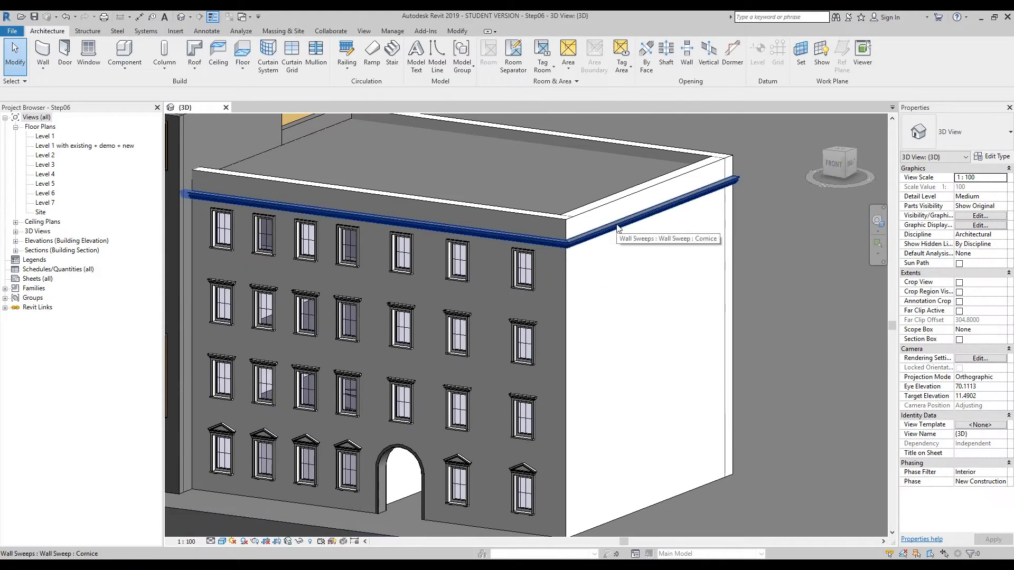
pyautogui.moveTo(838, 366); pyautogui.dragTo(831, 357, button='middle')
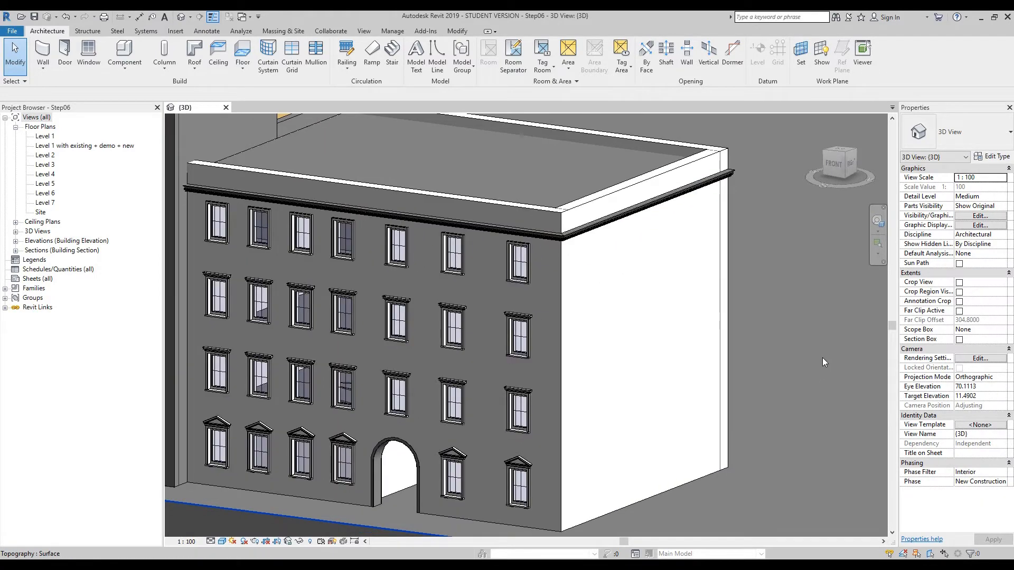
# - Place a horizontal wall reveal on the side wall and street facade, just above the pedimented ground-floor windows
pyautogui.click(45, 31)
pyautogui.click(46, 71)
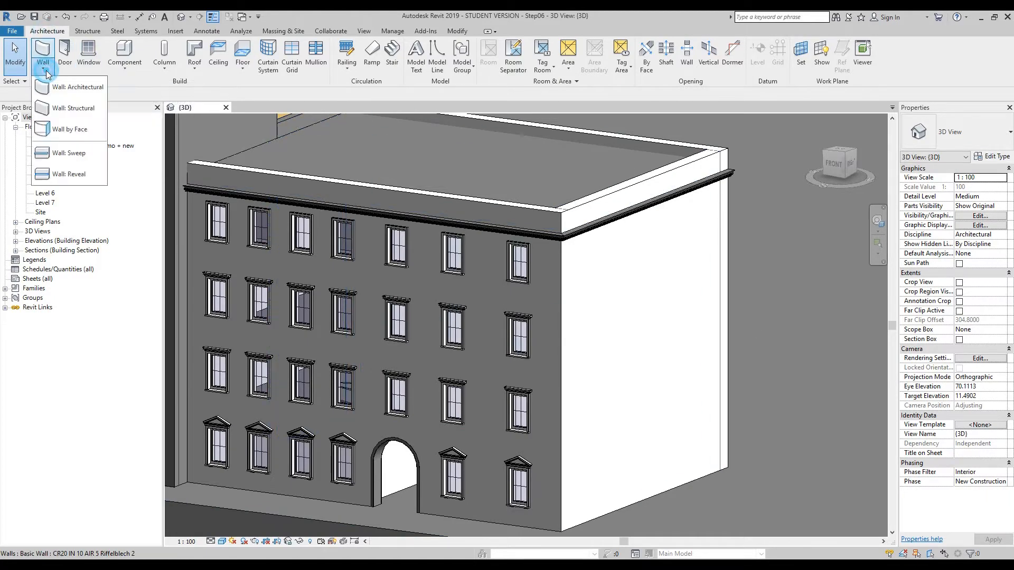
pyautogui.click(78, 175)
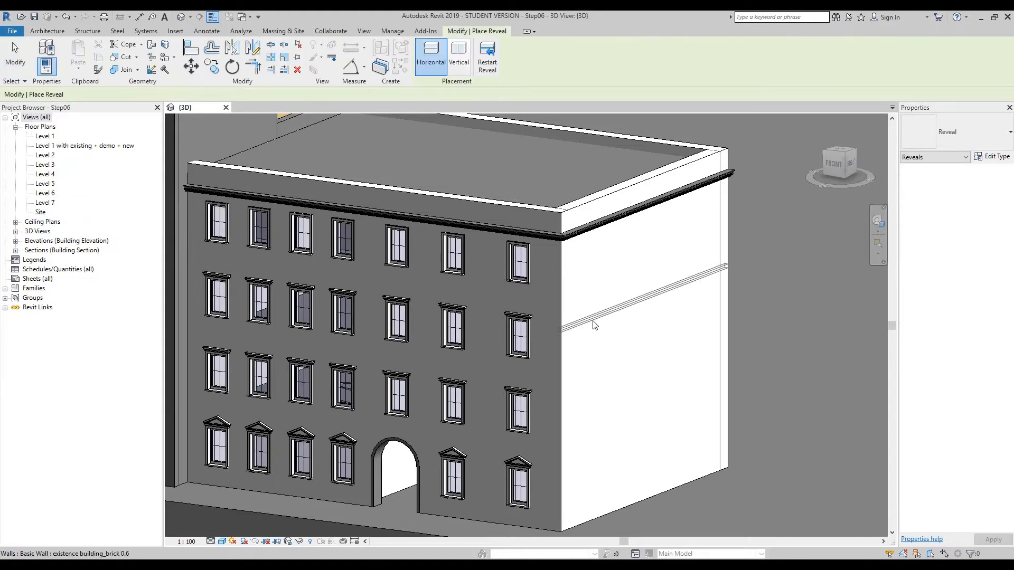
pyautogui.scroll(4, 611, 391)
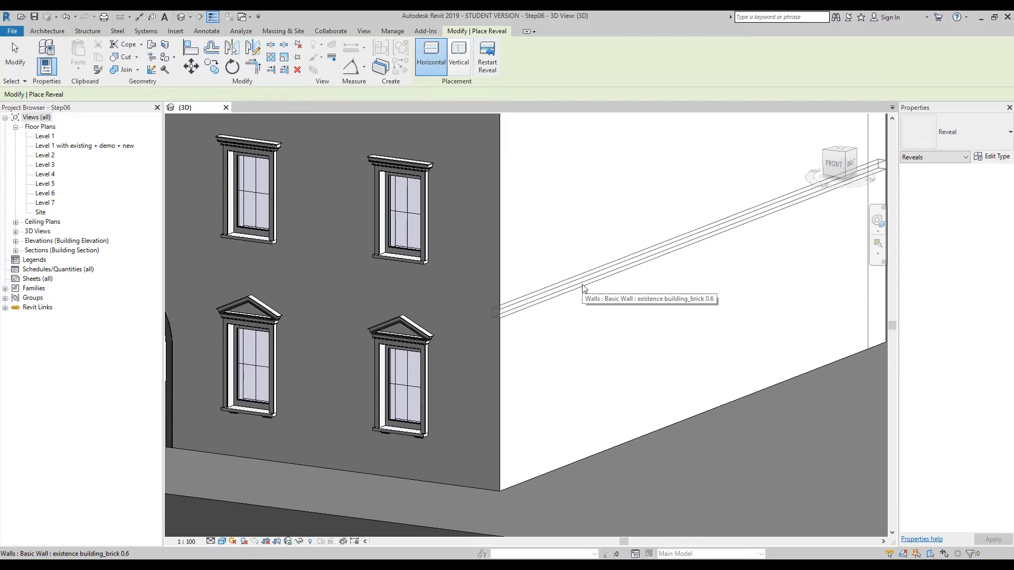
pyautogui.click(584, 288)
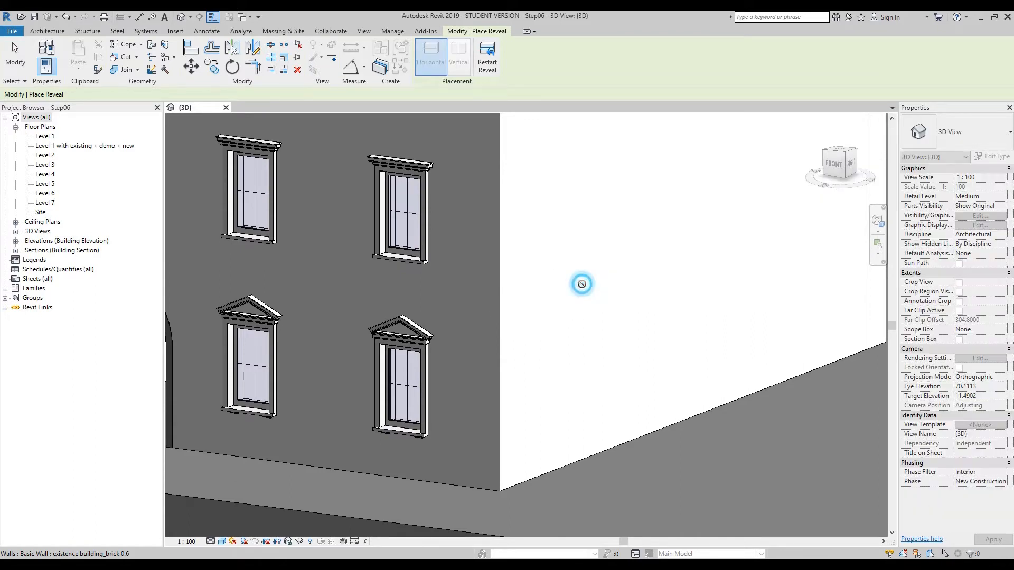
pyautogui.click(448, 303)
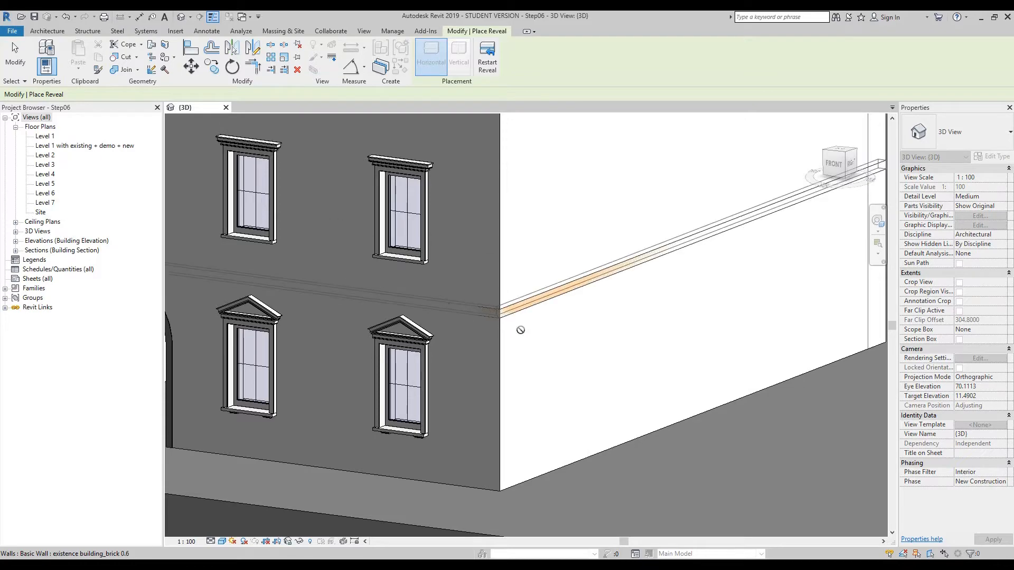
pyautogui.press('Escape')
pyautogui.press('Escape')
# - Examine up close how the reveal cuts into both walls at the building corner
pyautogui.scroll(5, 502, 322)
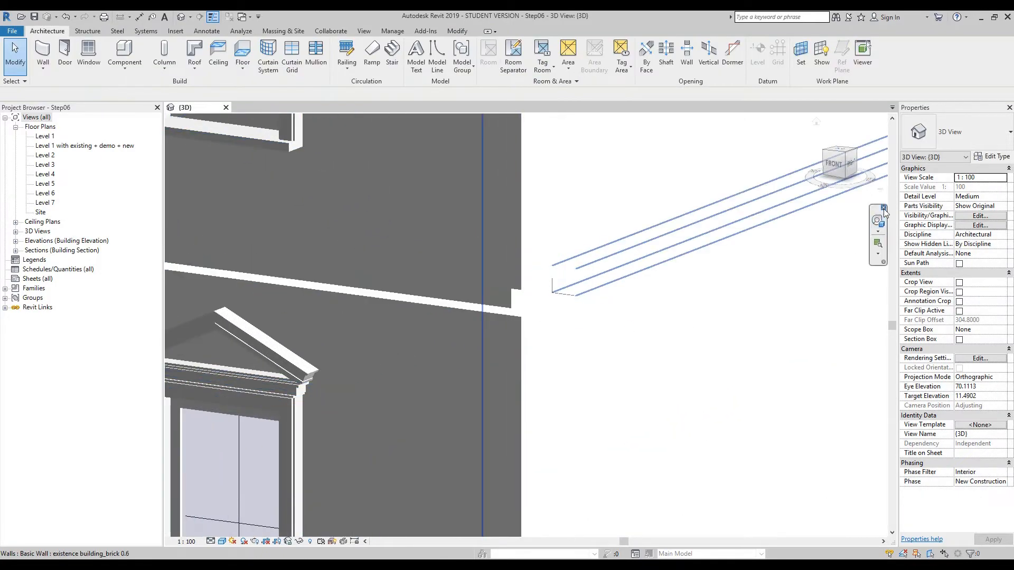
pyautogui.scroll(-3, 520, 305)
pyautogui.click(537, 271)
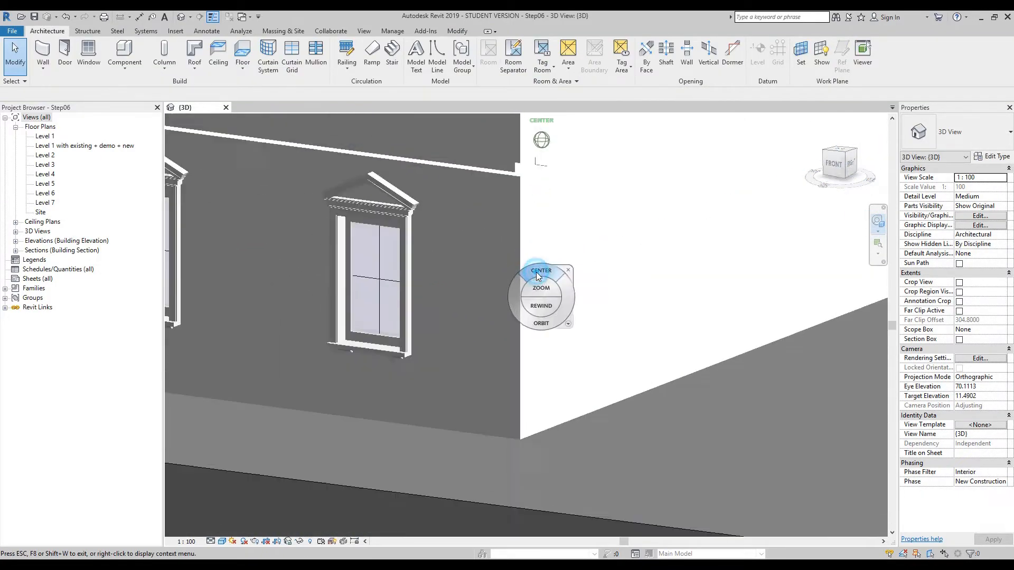
pyautogui.moveTo(521, 303); pyautogui.dragTo(533, 334)
pyautogui.click(562, 299)
pyautogui.moveTo(567, 358); pyautogui.dragTo(556, 325, button='middle')
pyautogui.scroll(4, 510, 320)
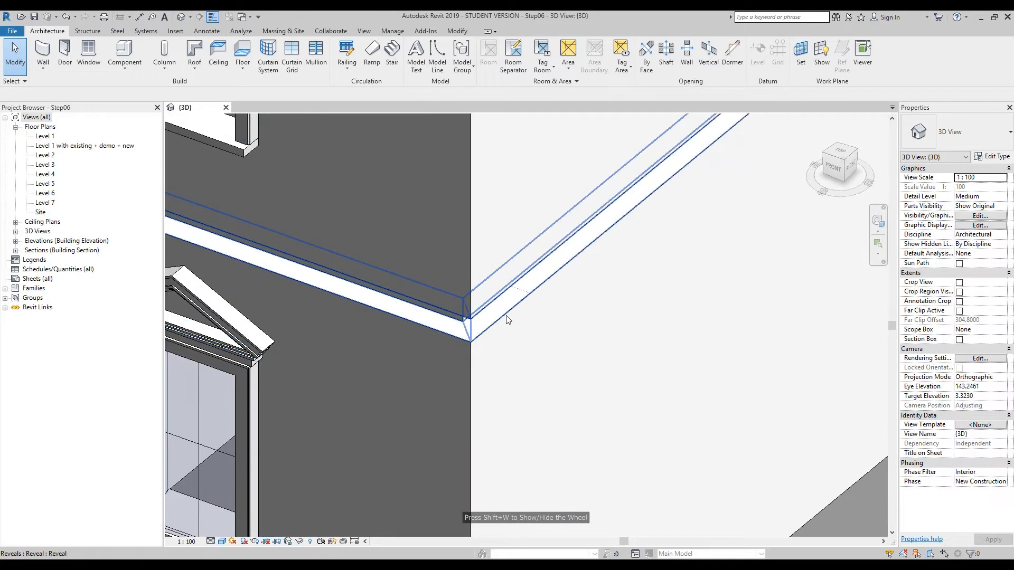
# - Inspect the wall reveal's type properties to check its default setback and assigned profile
pyautogui.click(507, 318)
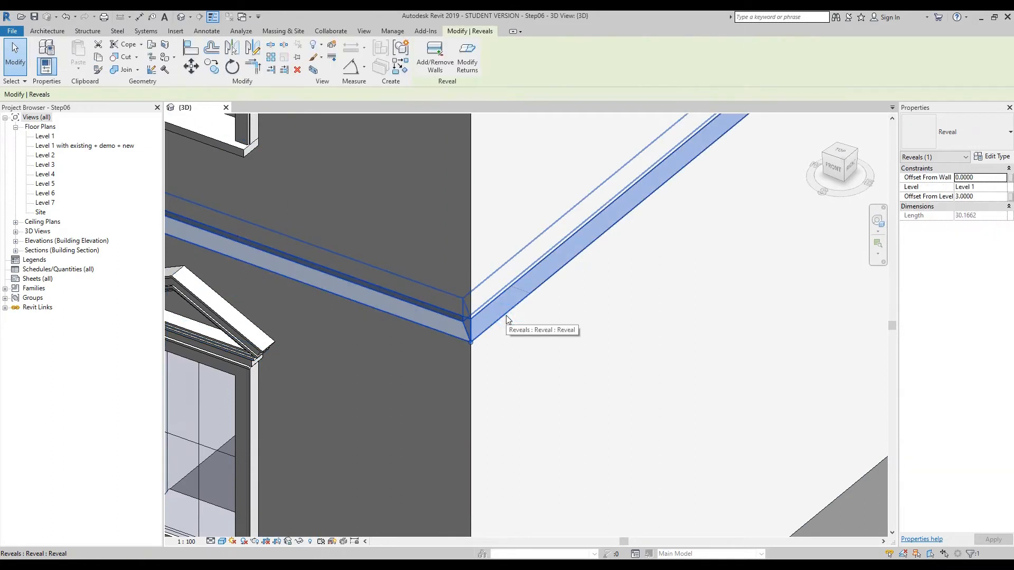
pyautogui.click(994, 160)
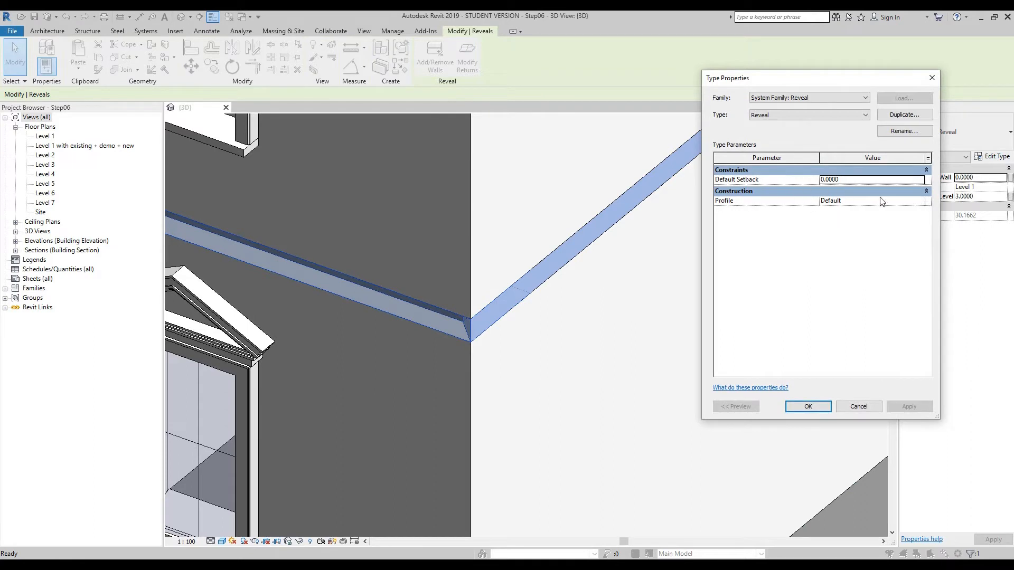
pyautogui.click(859, 407)
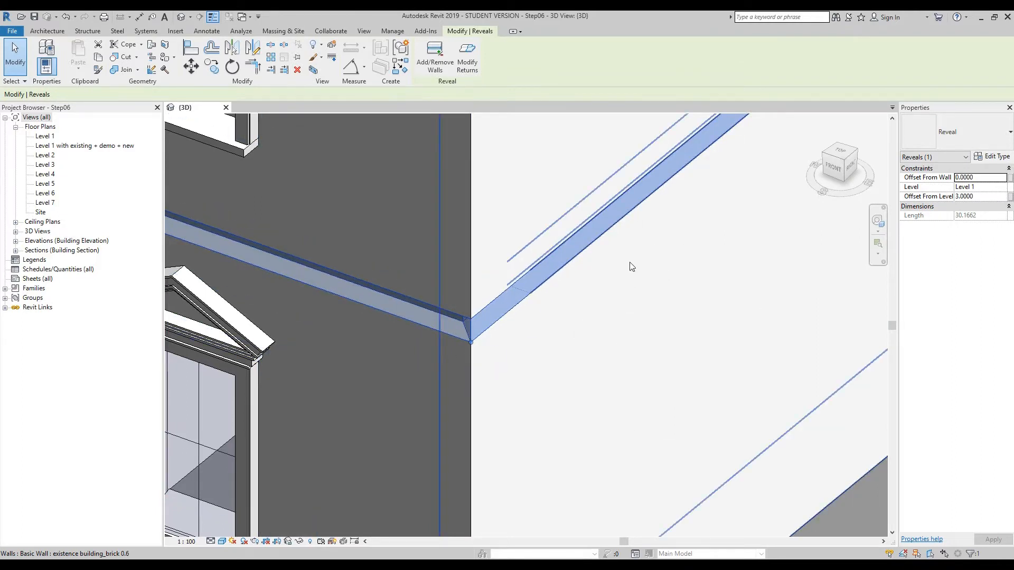
# - Create a new family from the Metric Profile-Reveal template
pyautogui.click(12, 31)
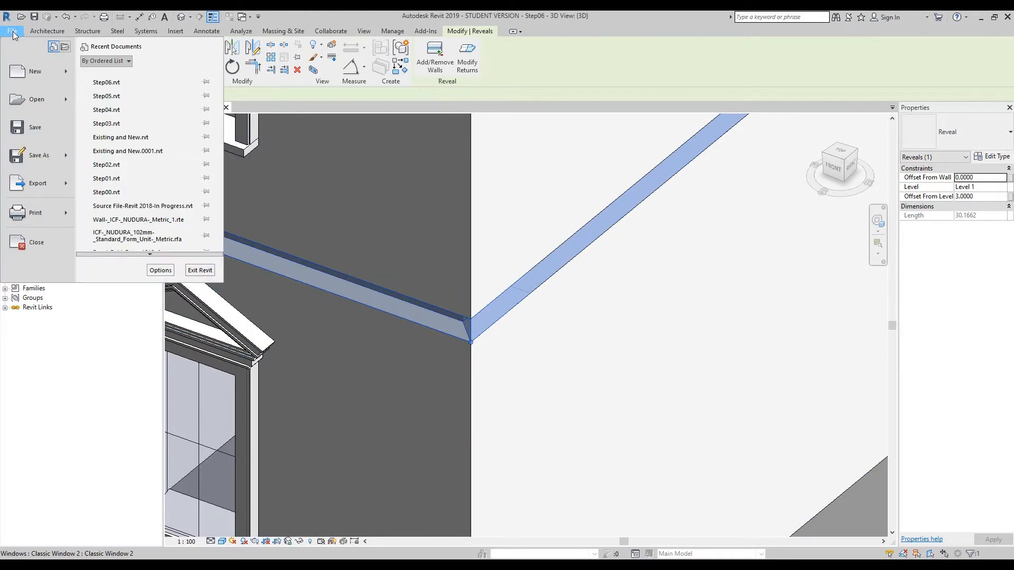
pyautogui.moveTo(36, 78)
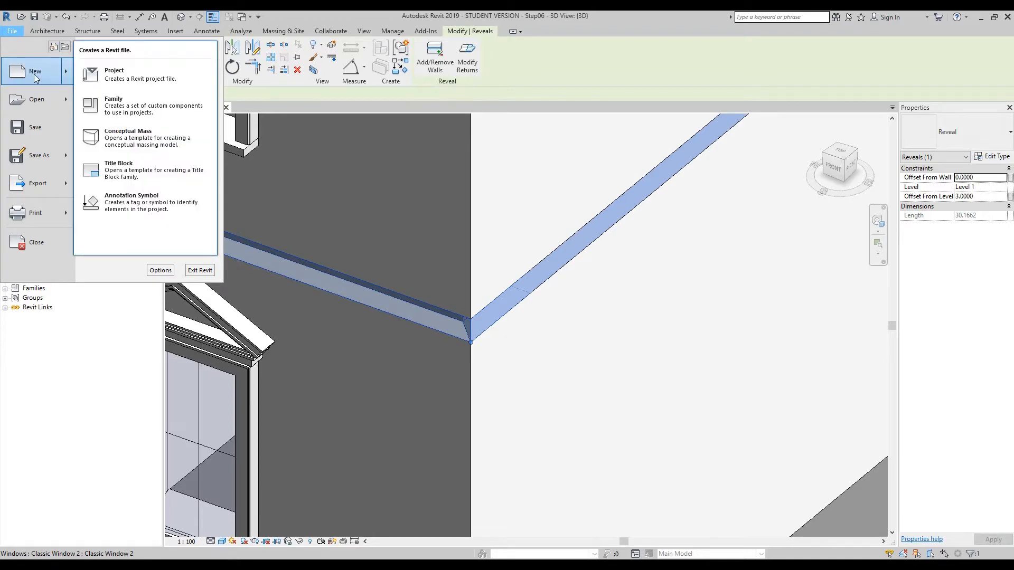
pyautogui.click(145, 109)
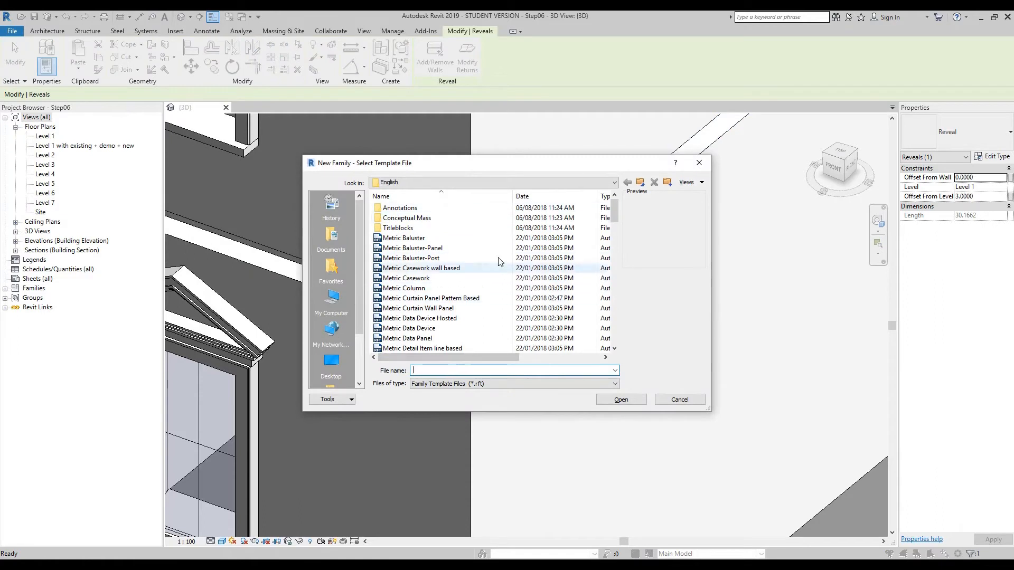
pyautogui.scroll(-10, 591, 295)
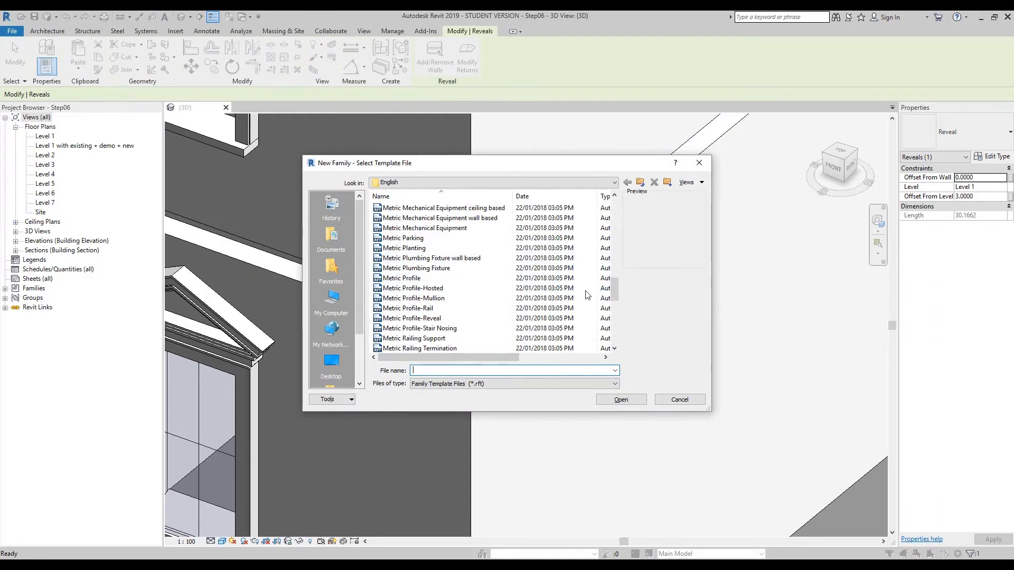
pyautogui.click(412, 319)
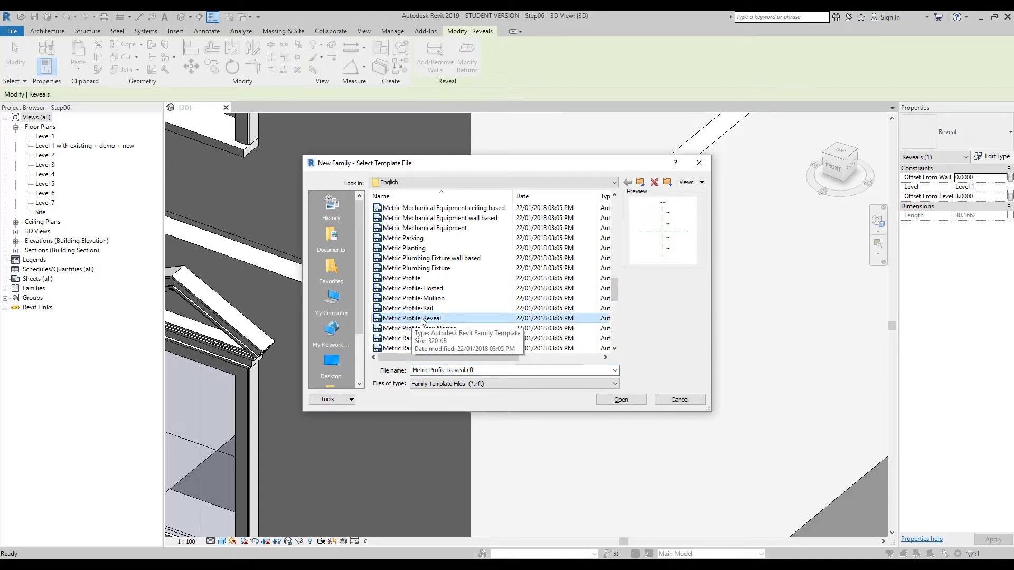
pyautogui.click(622, 400)
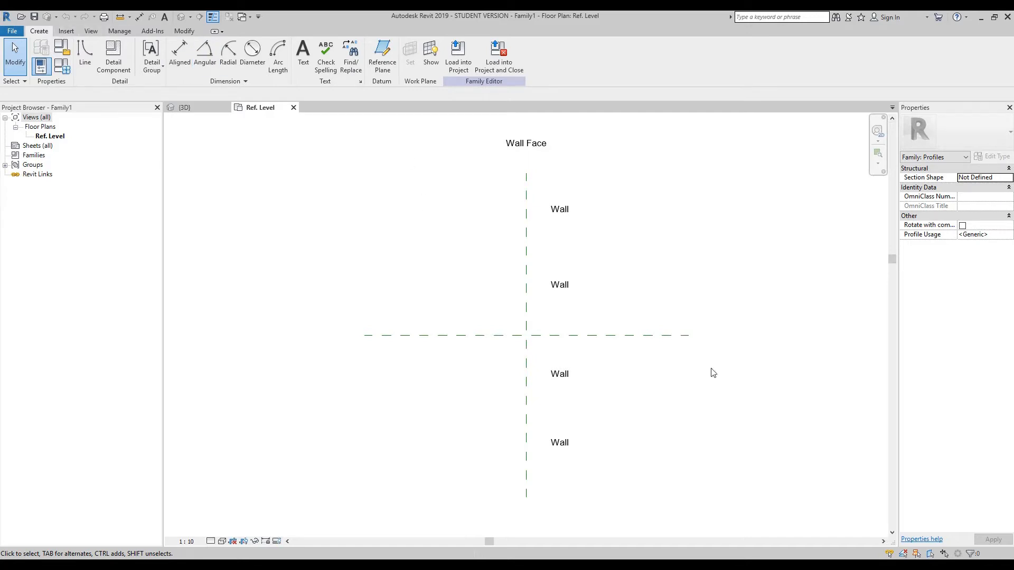
# - Examine the template's Wall Face reference plane and which side of it represents the wall
pyautogui.moveTo(708, 398)
pyautogui.mouseDown(button='middle')
pyautogui.moveTo(663, 389)
pyautogui.moveTo(697, 396)
pyautogui.mouseUp(button='middle')
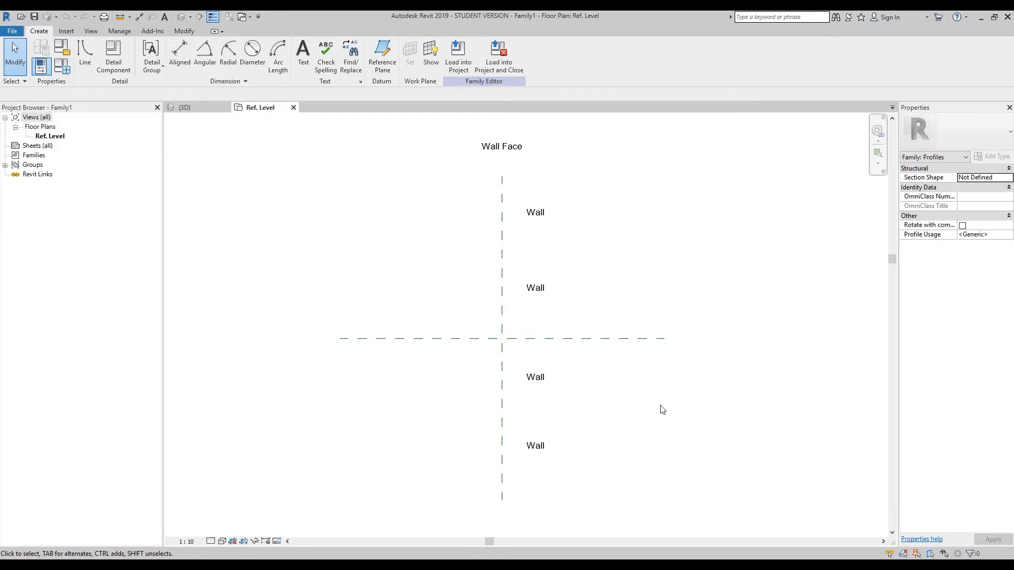
pyautogui.scroll(1, 503, 242)
pyautogui.scroll(-2, 650, 315)
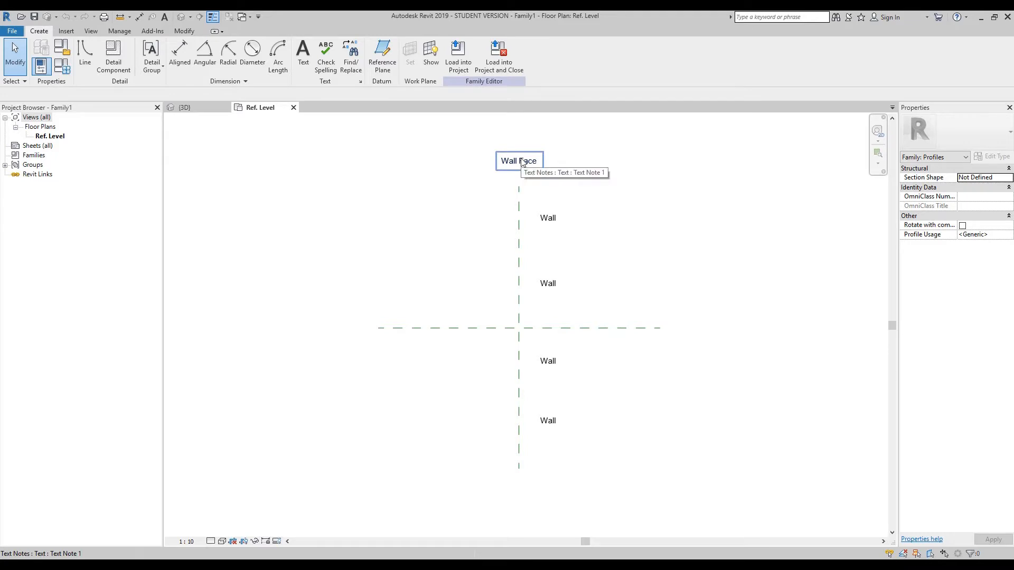
pyautogui.click(519, 201)
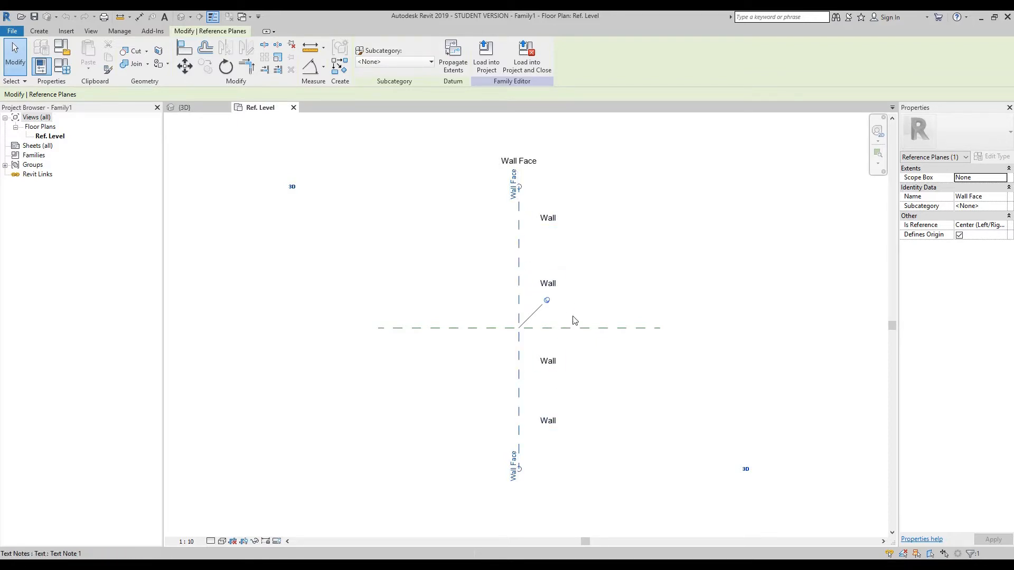
pyautogui.click(756, 403)
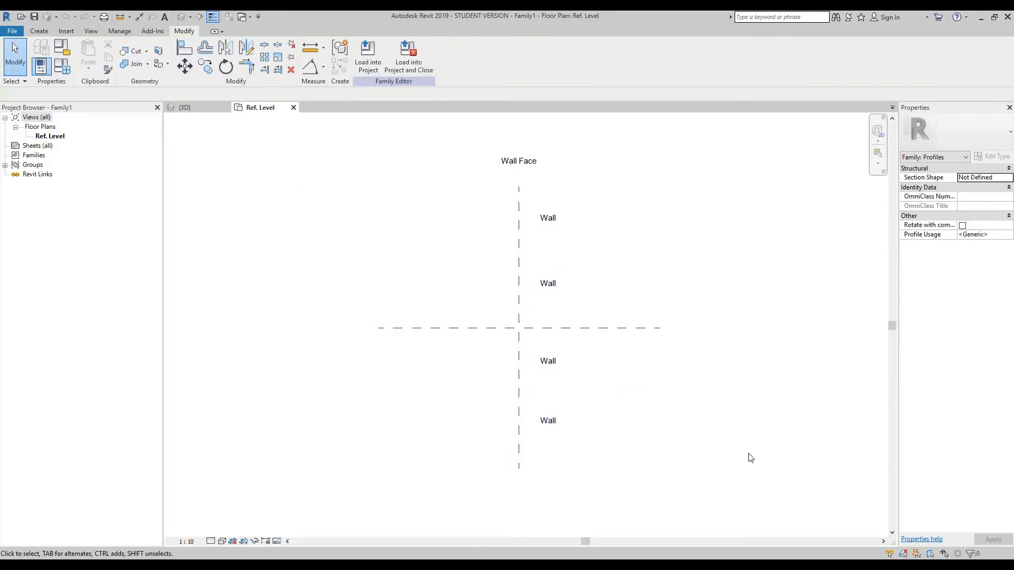
# - Draw a 200 mm line down the wall face from the reference plane intersection, and a 130 mm horizontal line into the wall
pyautogui.click(37, 31)
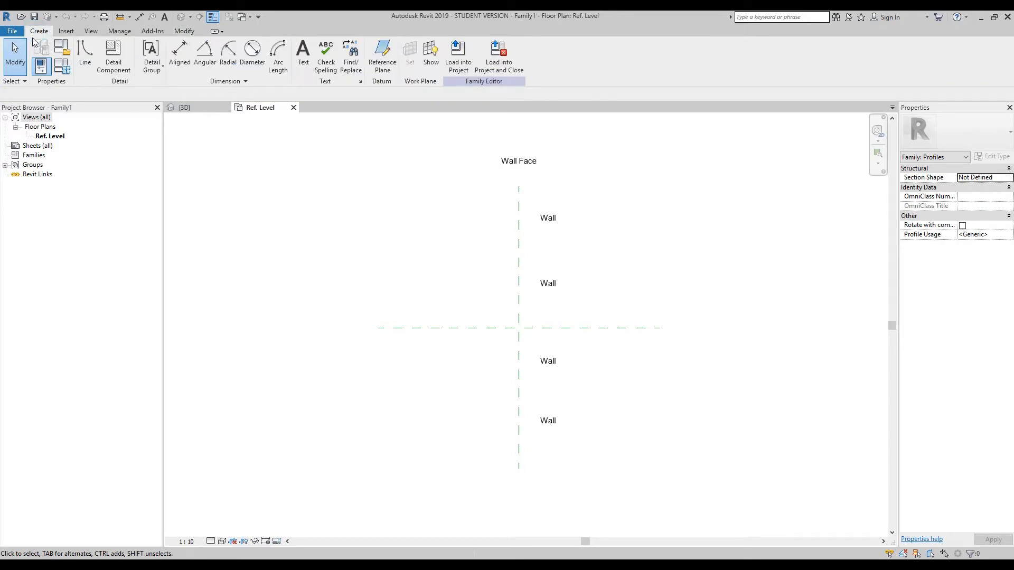
pyautogui.click(85, 55)
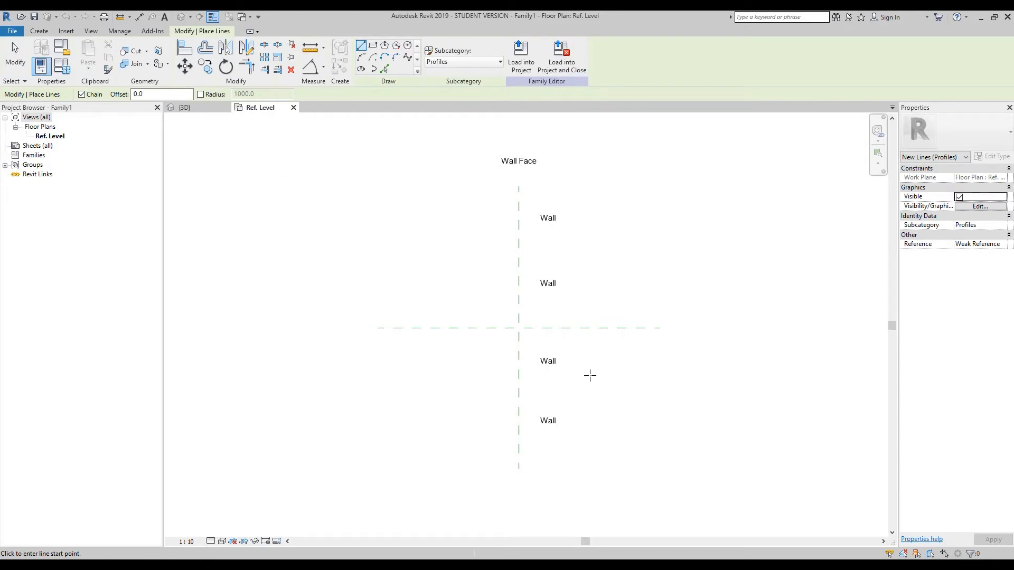
pyautogui.moveTo(625, 365); pyautogui.dragTo(592, 359, button='middle')
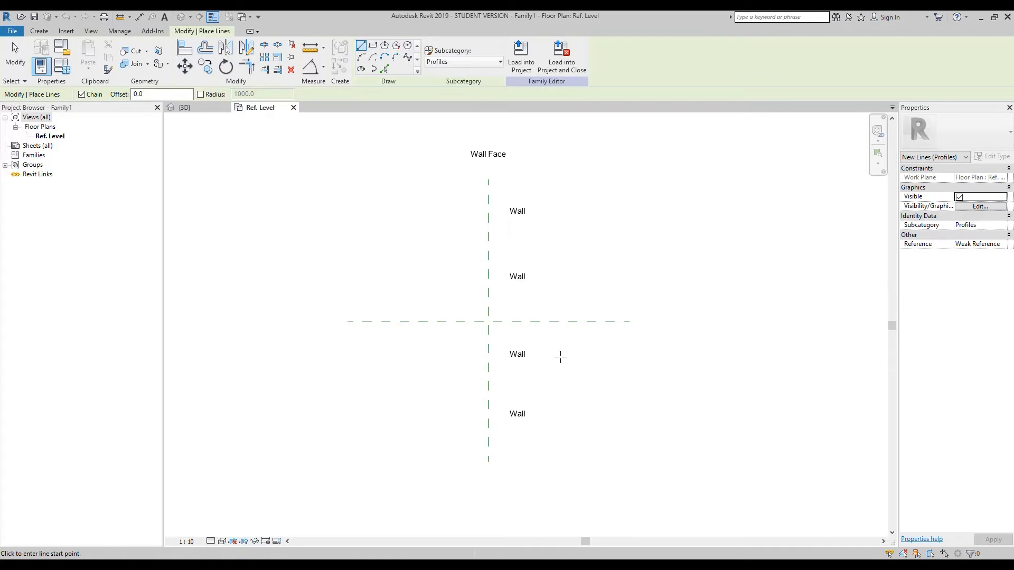
pyautogui.scroll(3, 521, 334)
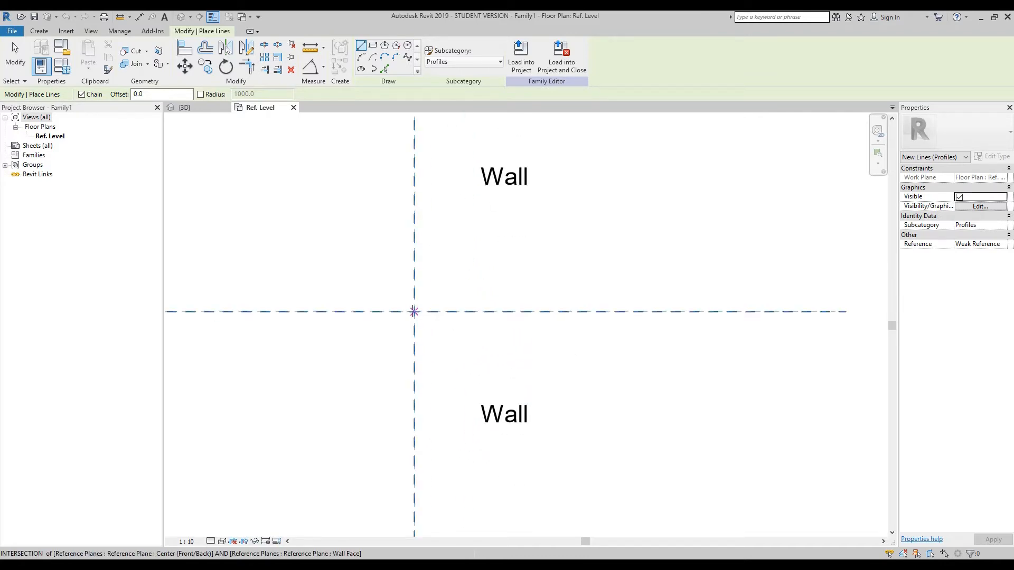
pyautogui.click(414, 311)
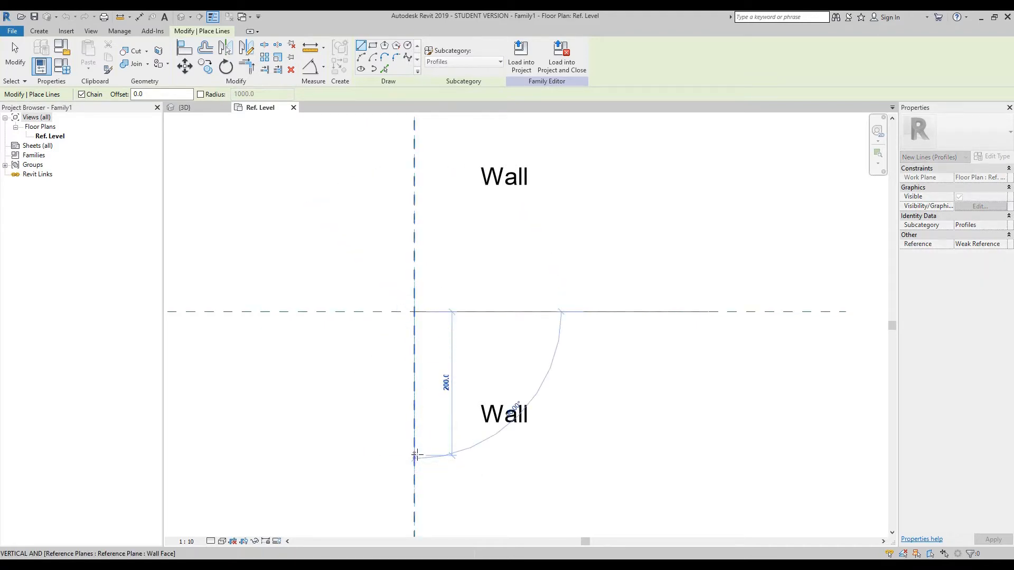
pyautogui.click(415, 455)
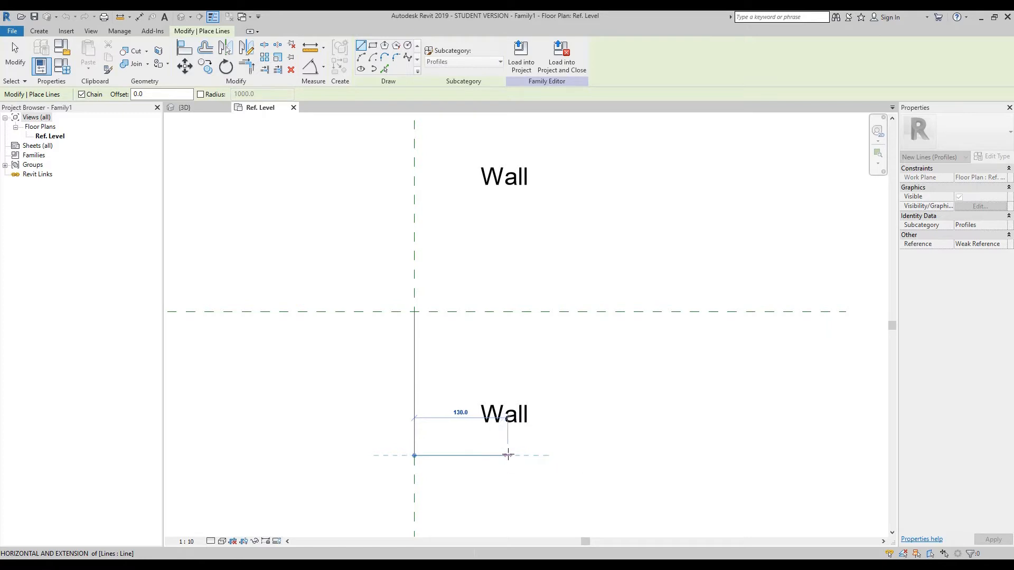
pyautogui.click(508, 455)
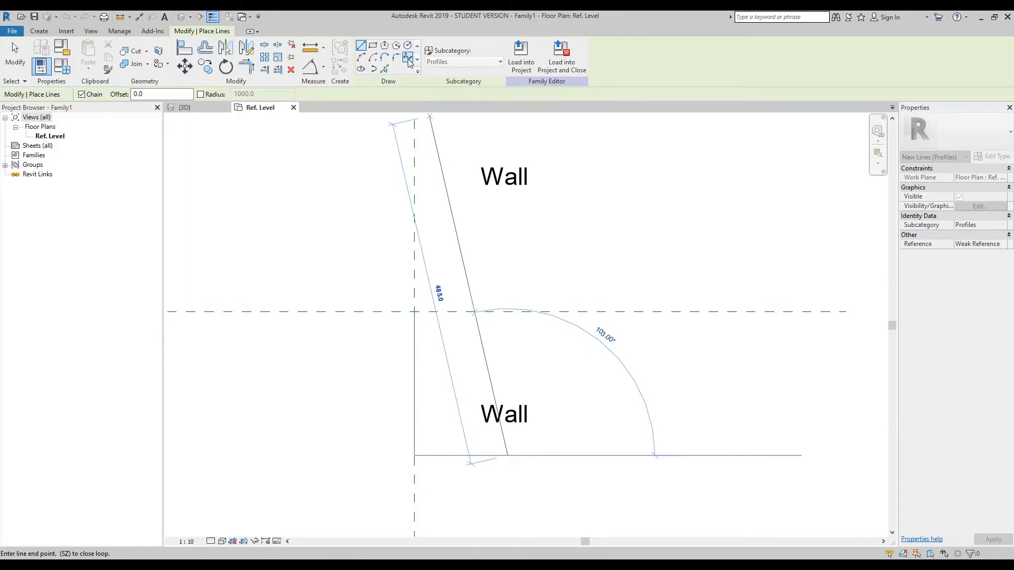
# - Close the profile with a wavy spline about 280 mm long from the horizontal line's end up to the reference plane intersection
pyautogui.click(408, 58)
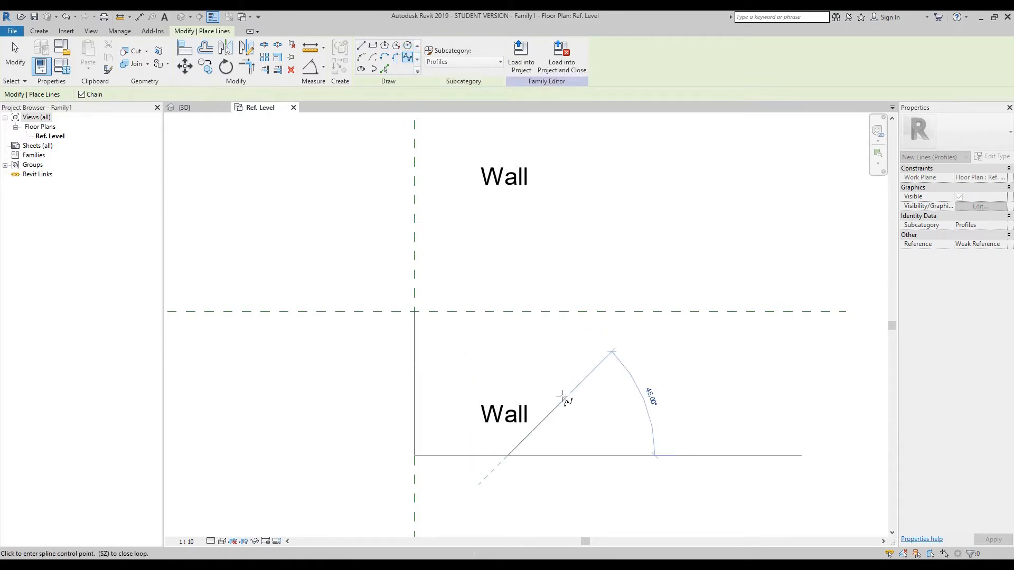
pyautogui.click(545, 417)
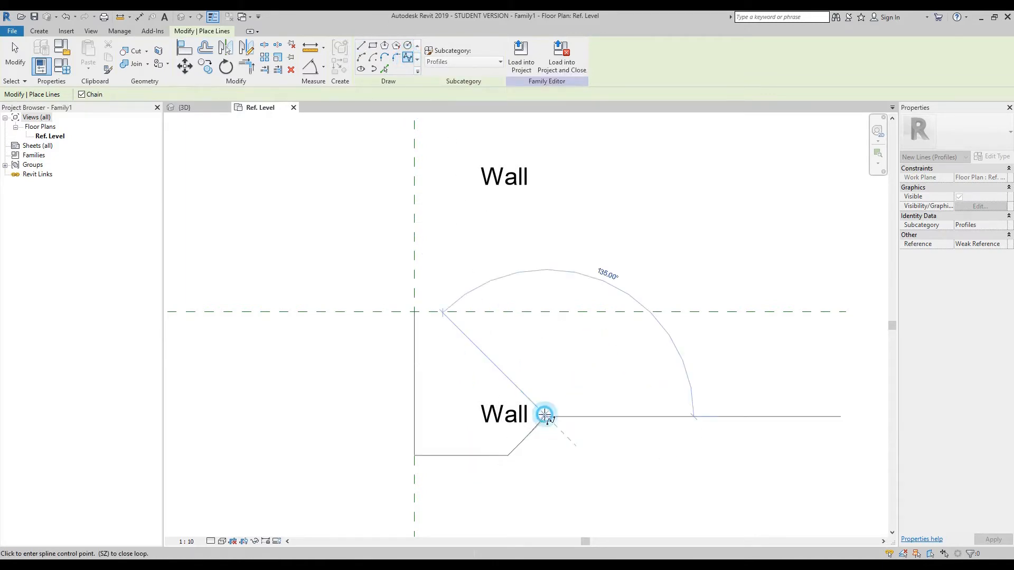
pyautogui.click(475, 390)
pyautogui.click(510, 365)
pyautogui.click(450, 348)
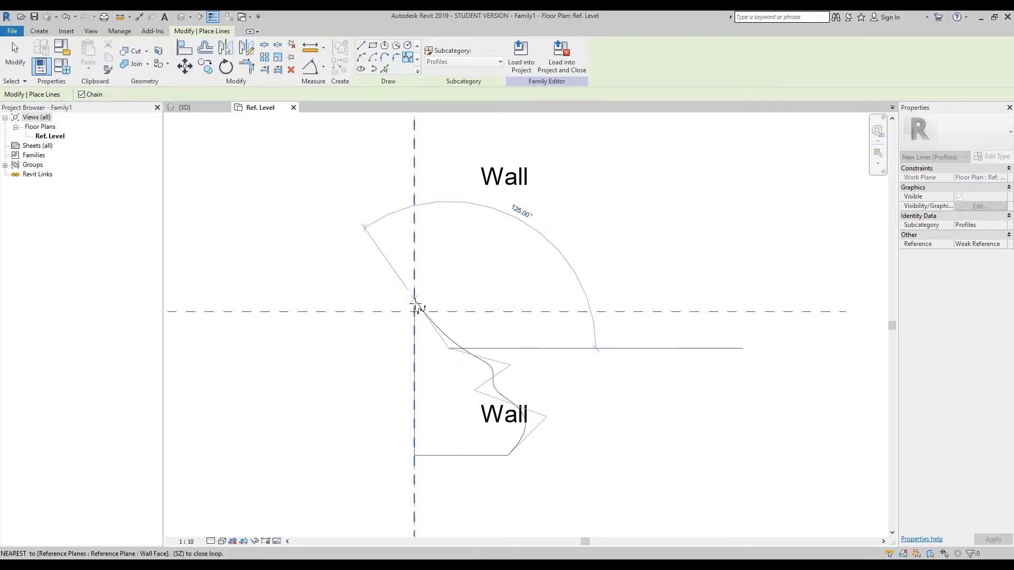
pyautogui.click(415, 313)
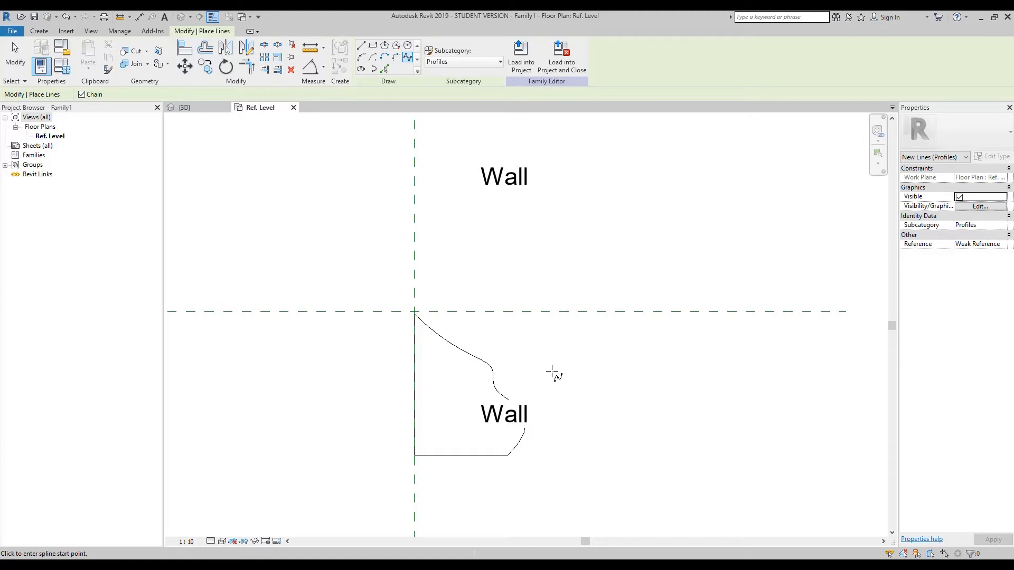
pyautogui.press('Escape')
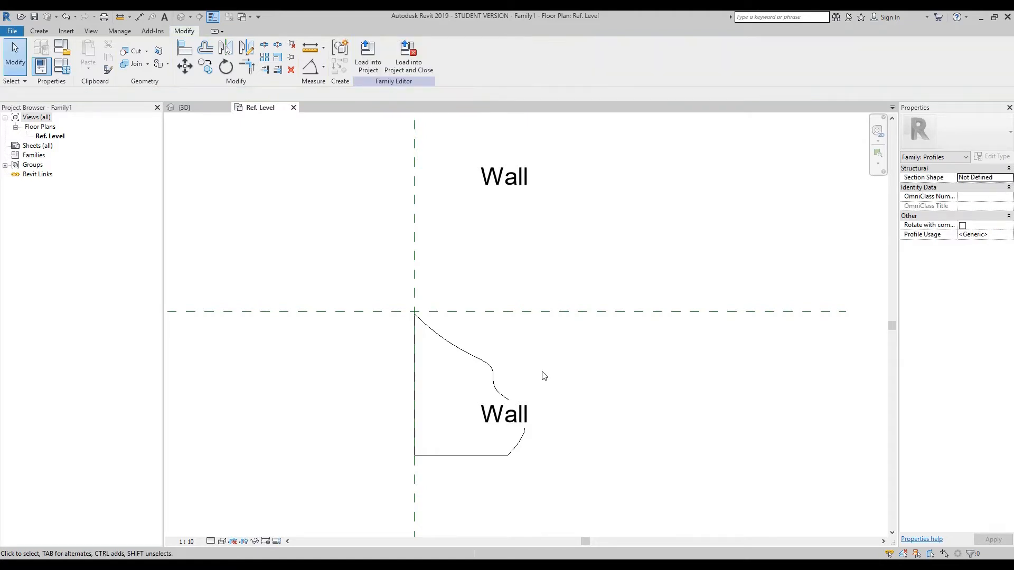
# - Reshape the spline's middle and upper control points into a rounded convex top that curves inward below
pyautogui.click(495, 381)
pyautogui.moveTo(509, 388); pyautogui.dragTo(516, 328, button='middle')
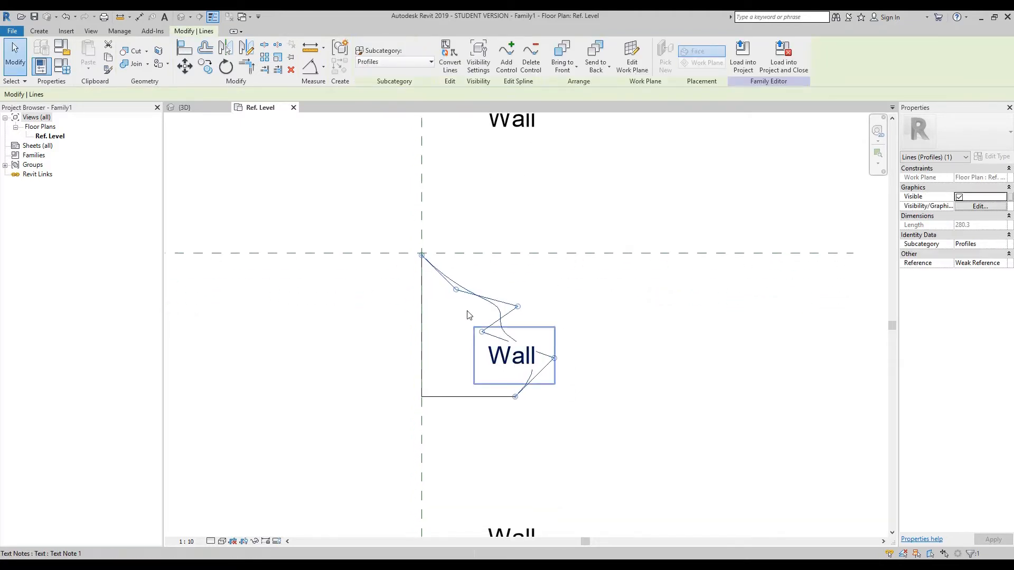
pyautogui.scroll(3, 481, 339)
pyautogui.moveTo(477, 328); pyautogui.dragTo(428, 372)
pyautogui.moveTo(429, 260); pyautogui.dragTo(424, 209)
pyautogui.moveTo(540, 280); pyautogui.dragTo(477, 286)
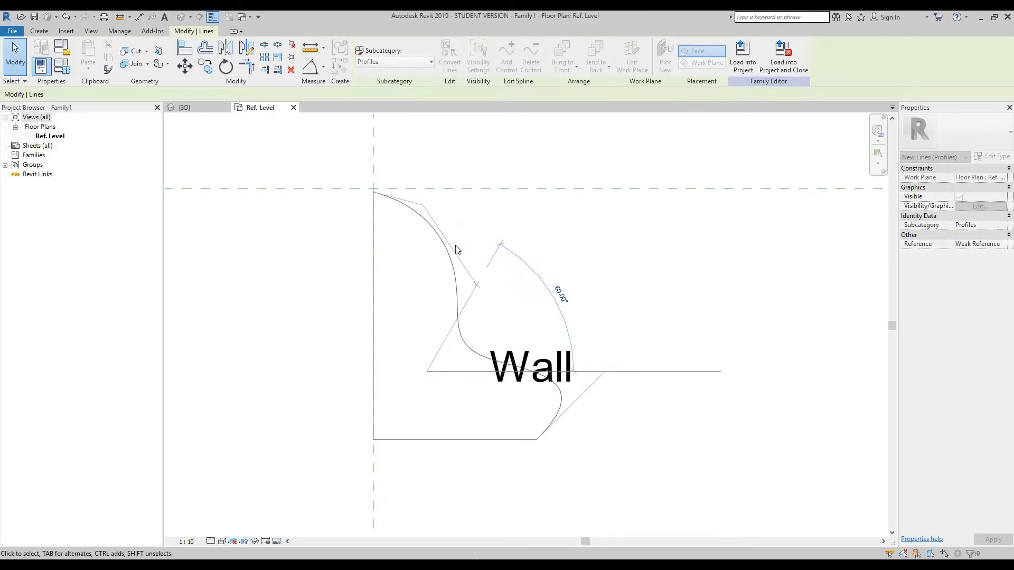
pyautogui.moveTo(424, 206); pyautogui.dragTo(431, 193)
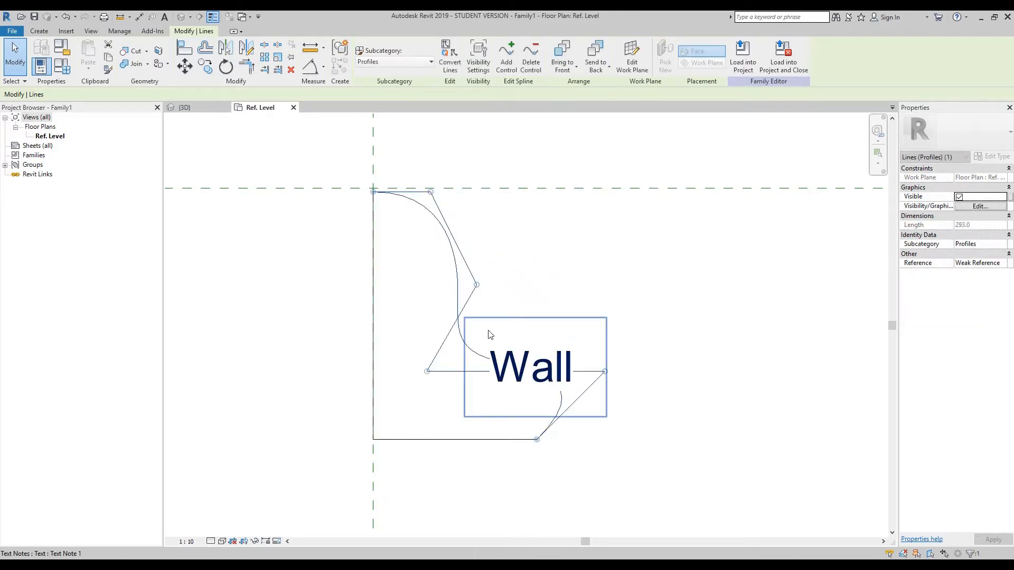
# - Move the Wall text note that overlaps the profile clear of the curve, farther into the wall side
pyautogui.scroll(-3, 490, 334)
pyautogui.moveTo(523, 336); pyautogui.dragTo(632, 315)
pyautogui.scroll(3, 519, 390)
# - Adjust the spline's two lower control points to lower the outer bulge towards the base and raise the inward bend
pyautogui.click(516, 362)
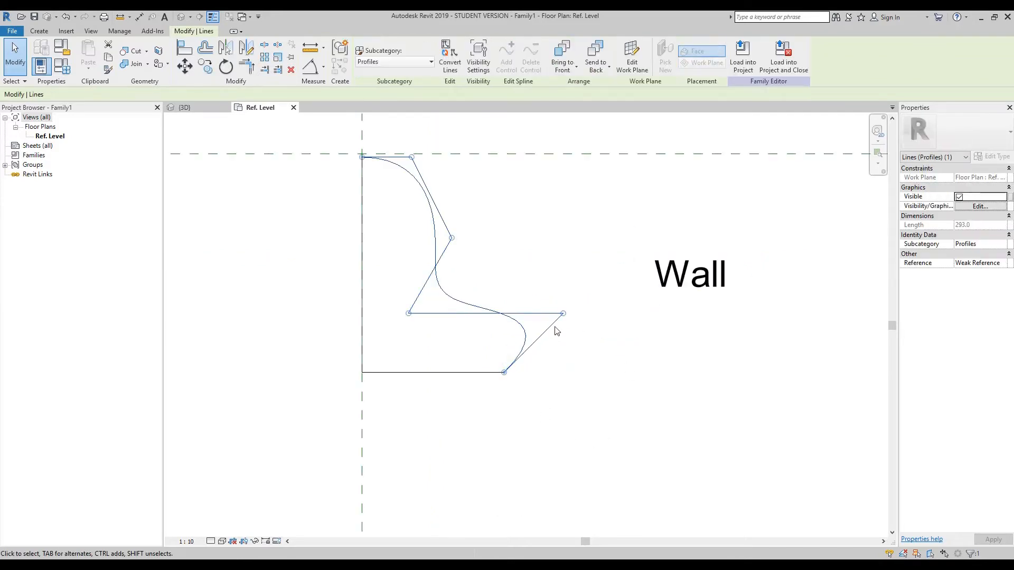
pyautogui.moveTo(562, 313); pyautogui.dragTo(574, 348)
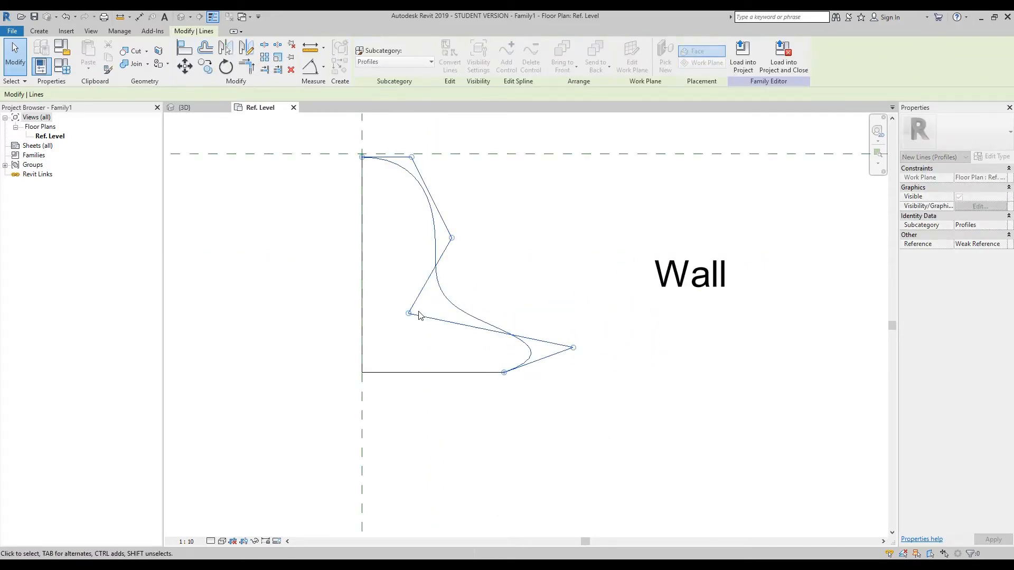
pyautogui.moveTo(409, 305); pyautogui.dragTo(397, 273)
pyautogui.scroll(-2, 459, 333)
pyautogui.moveTo(552, 392); pyautogui.dragTo(493, 392, button='middle')
pyautogui.click(494, 392)
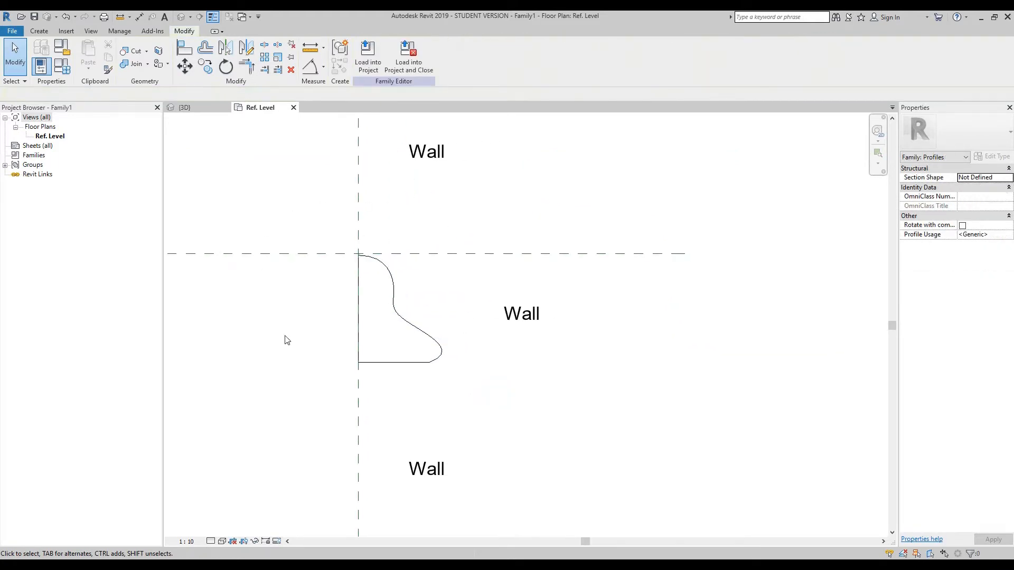
# - Save the profile family as Revel 1 in the datasets folder
pyautogui.scroll(-2, 475, 356)
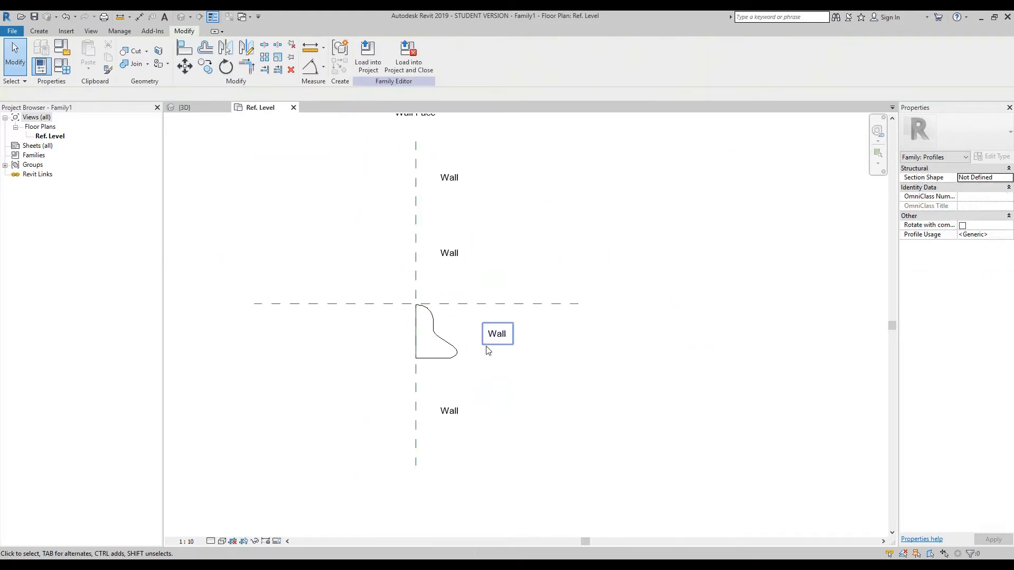
pyautogui.moveTo(516, 336); pyautogui.dragTo(532, 342, button='middle')
pyautogui.moveTo(585, 228); pyautogui.dragTo(588, 249, button='middle')
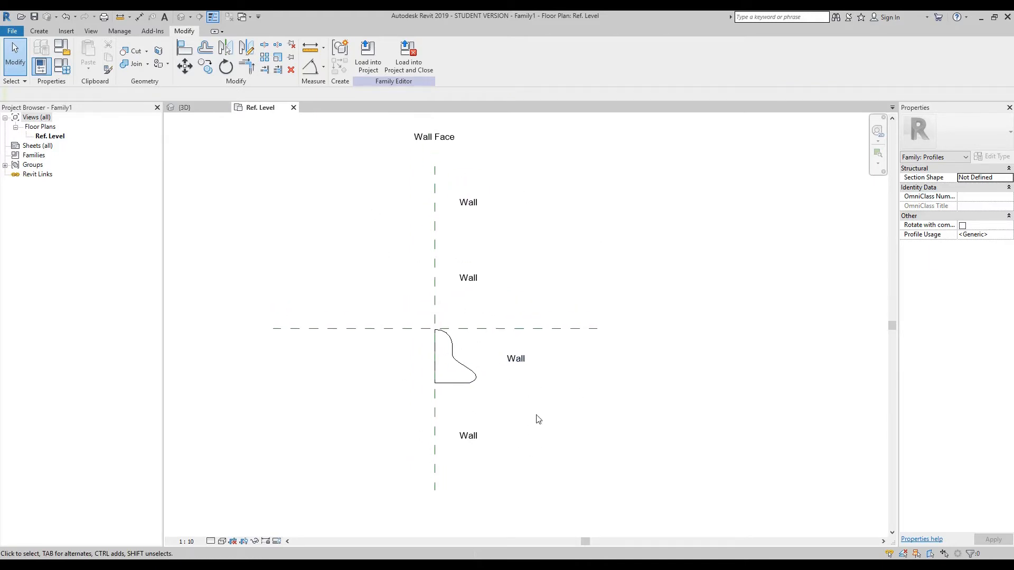
pyautogui.click(34, 17)
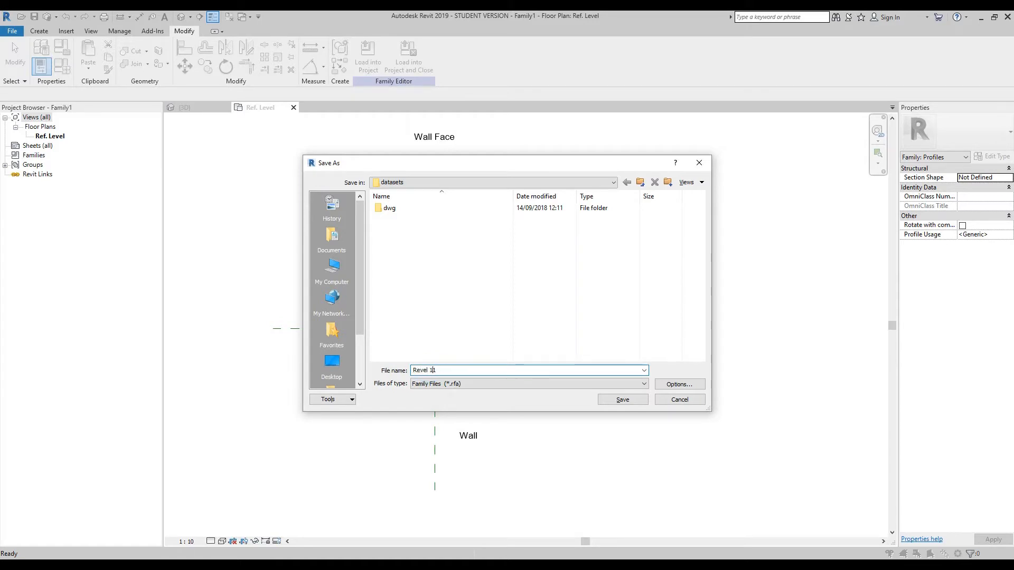
pyautogui.click(623, 400)
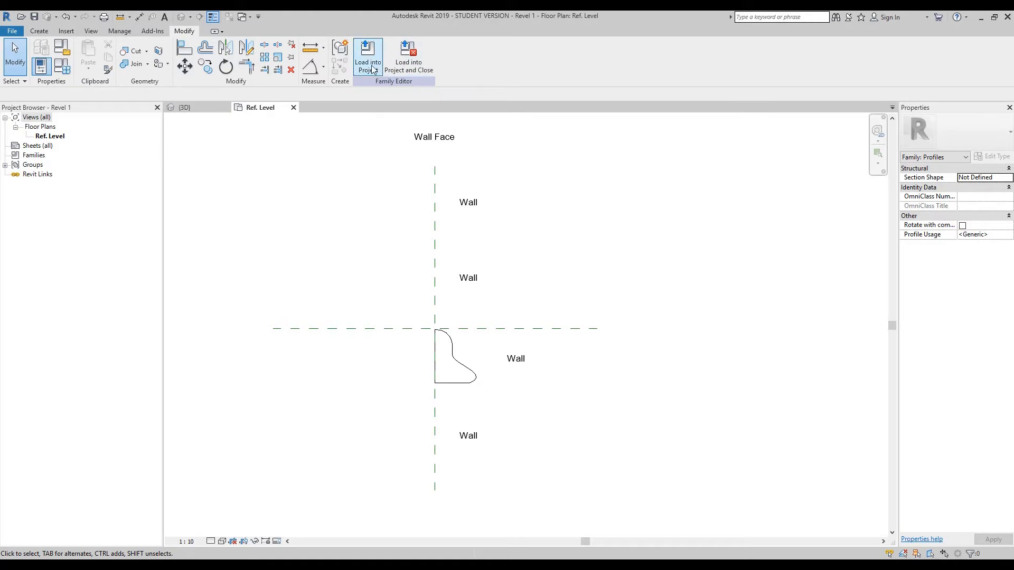
# - Load the Revel 1 profile family into the Step06 project and assign Revel 1 : Revel 1 as the corner reveal type's profile
pyautogui.click(367, 56)
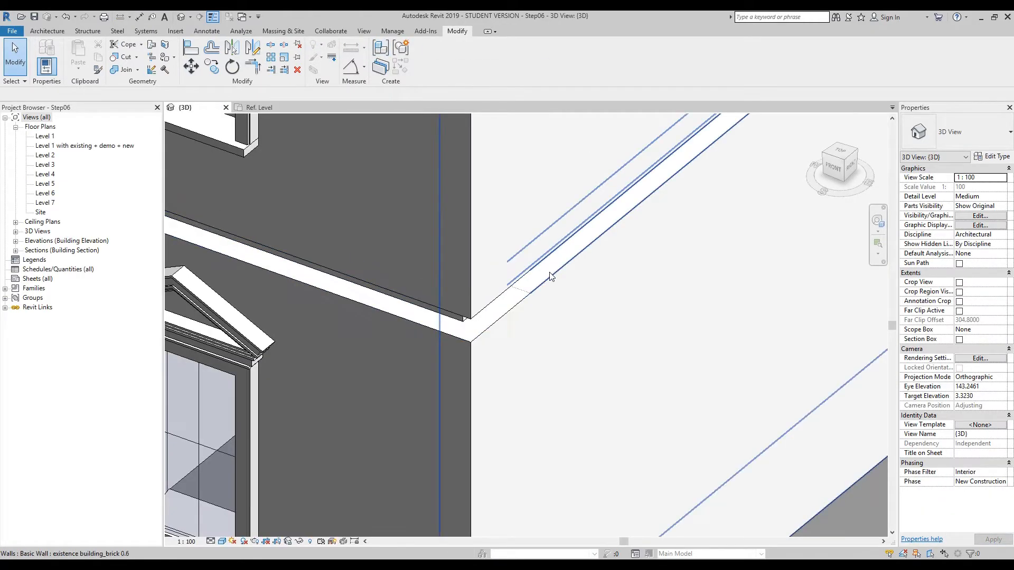
pyautogui.click(546, 270)
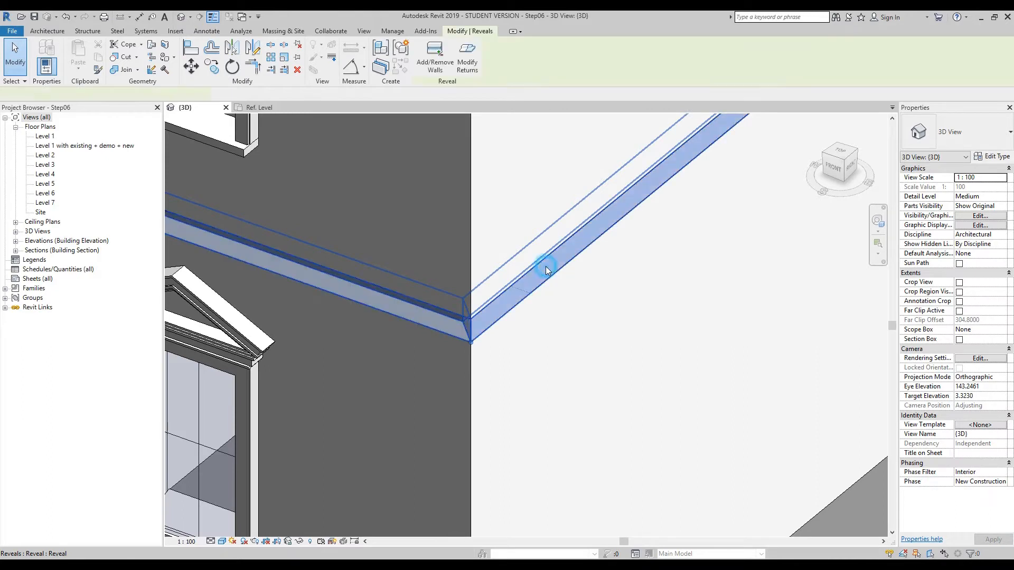
pyautogui.click(996, 157)
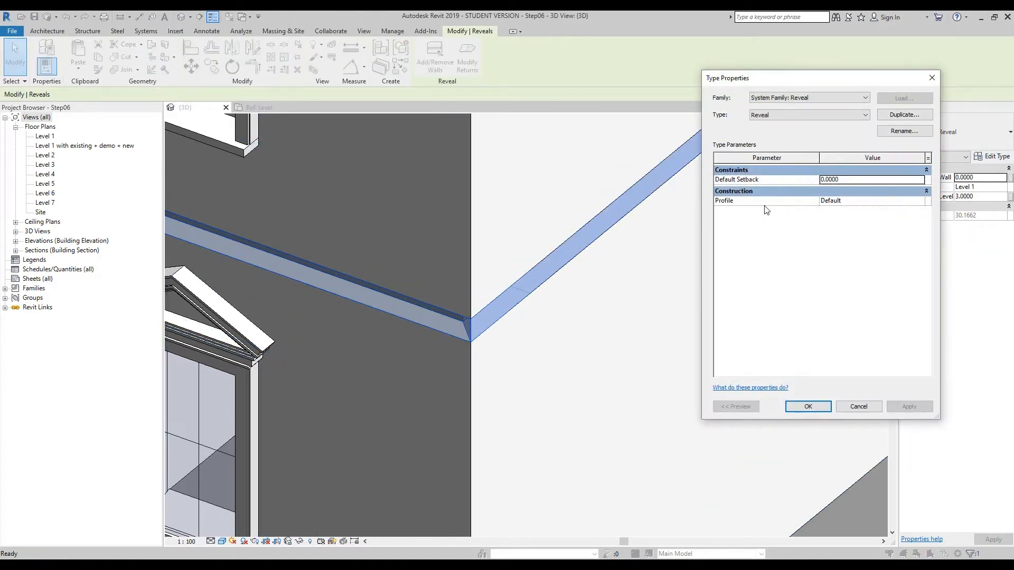
pyautogui.click(919, 202)
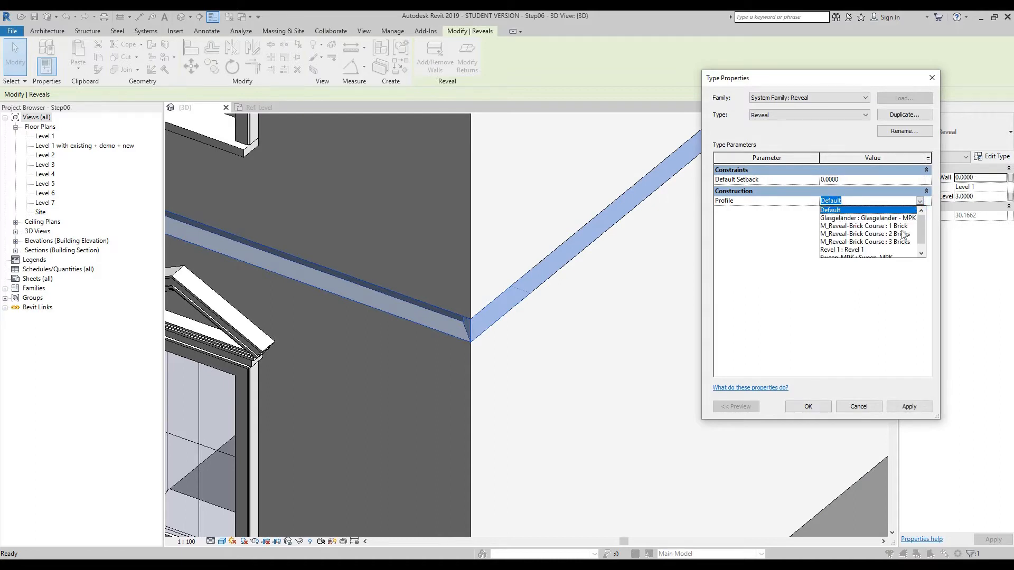
pyautogui.click(841, 250)
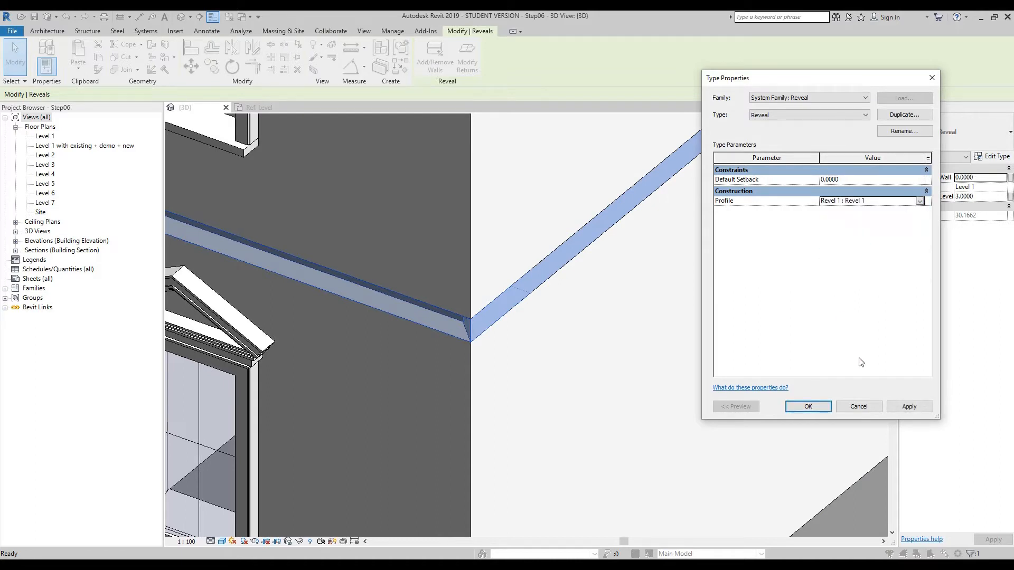
pyautogui.click(922, 408)
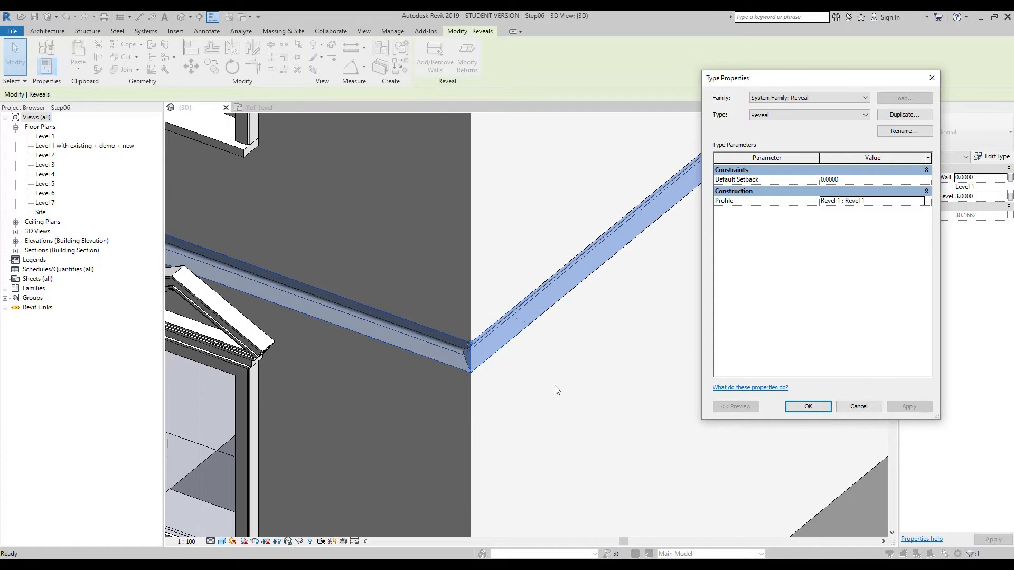
pyautogui.click(808, 407)
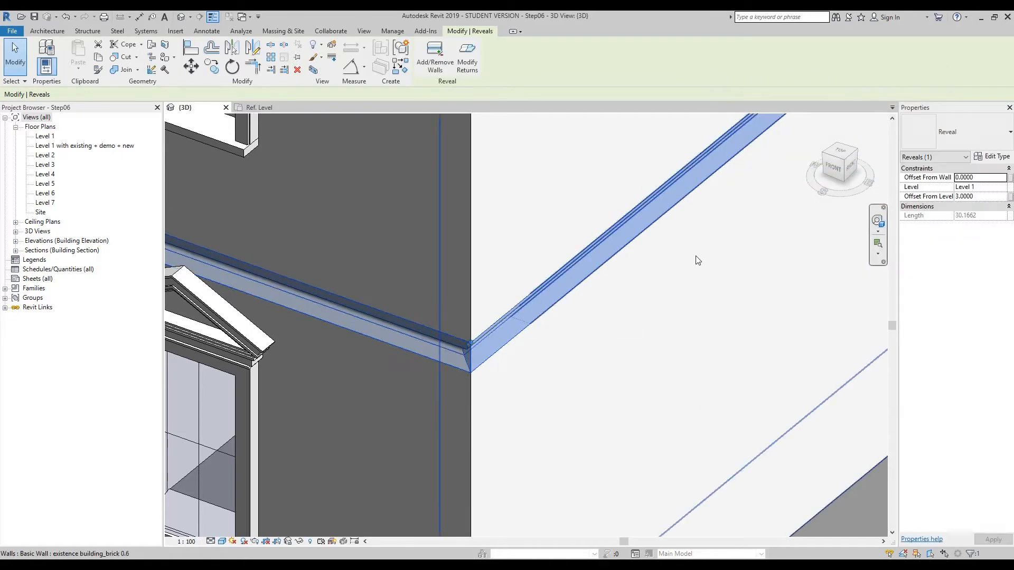
pyautogui.click(681, 292)
# - Examine the reshaped reveal at the building corner and along both adjoining facades from several angles
pyautogui.click(877, 221)
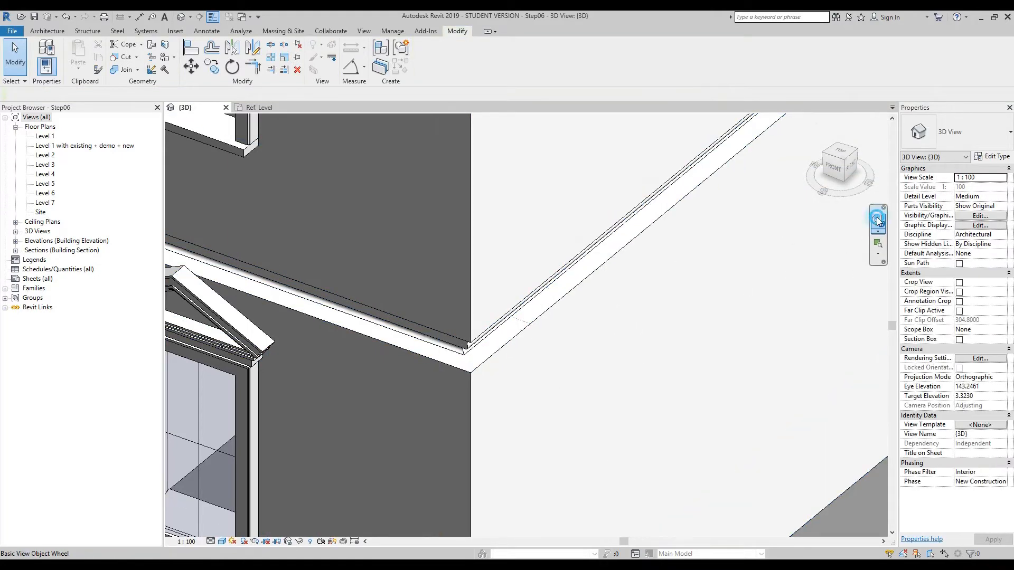
pyautogui.click(506, 314)
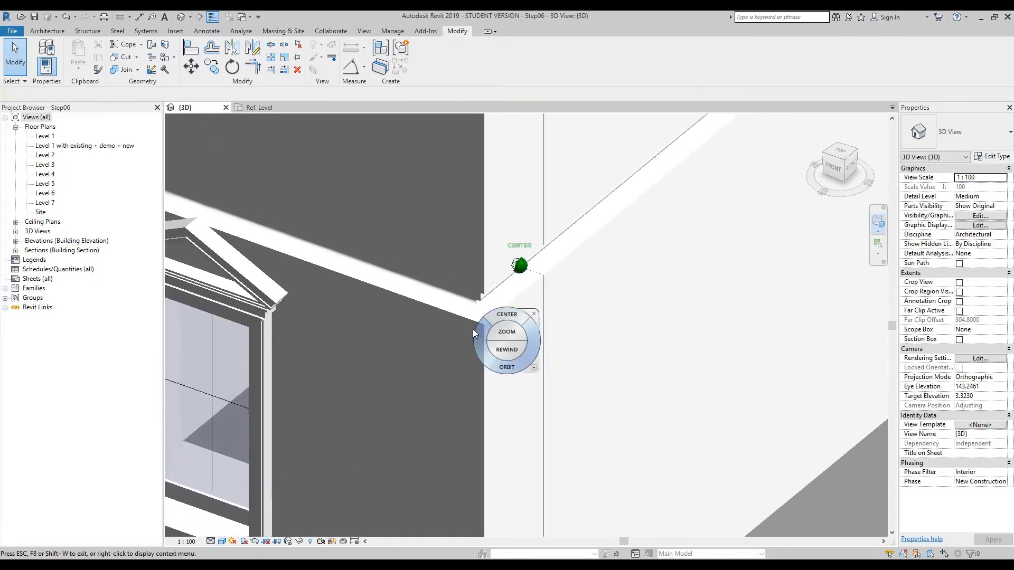
pyautogui.moveTo(475, 353); pyautogui.dragTo(594, 315)
pyautogui.scroll(3, 530, 373)
pyautogui.moveTo(529, 371); pyautogui.dragTo(702, 400)
pyautogui.scroll(-10, 677, 381)
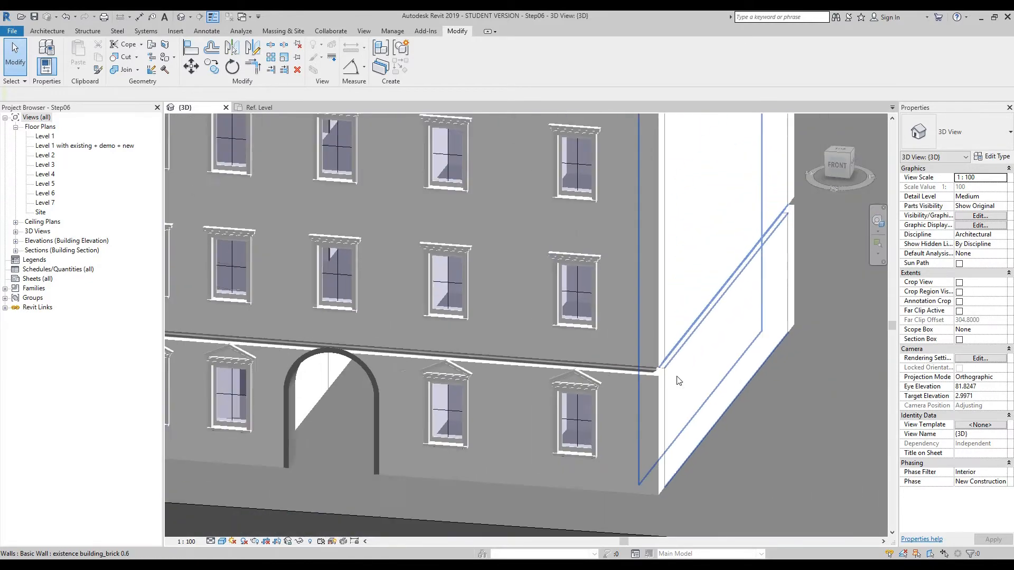
pyautogui.scroll(4, 531, 373)
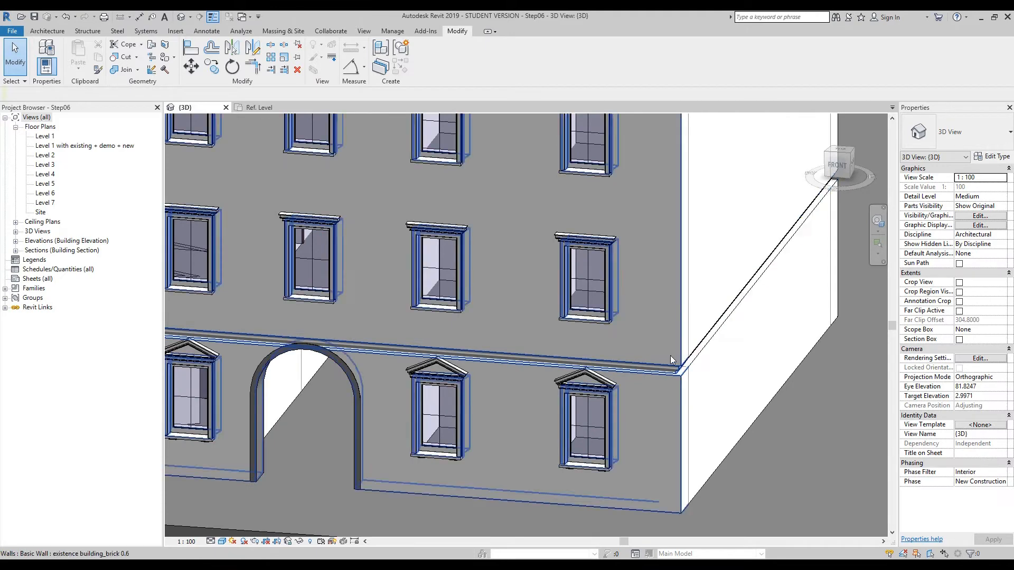
# - Orient the 3D view to the front so the existing building's window facade is seen straight on
pyautogui.click(699, 364)
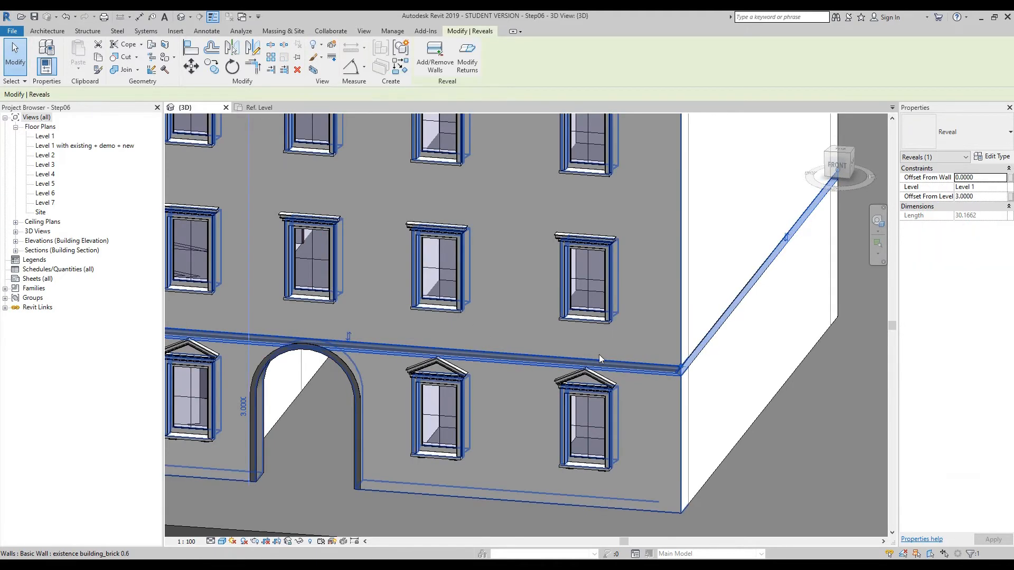
pyautogui.click(838, 168)
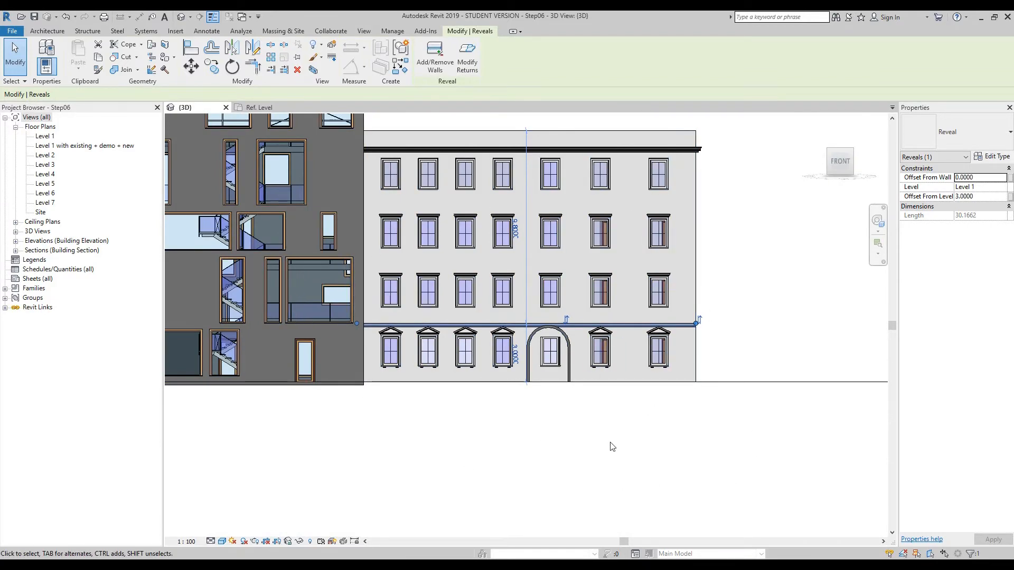
pyautogui.click(581, 416)
pyautogui.scroll(2, 580, 415)
pyautogui.moveTo(629, 405); pyautogui.dragTo(629, 468, button='middle')
pyautogui.moveTo(783, 312); pyautogui.dragTo(720, 407, button='middle')
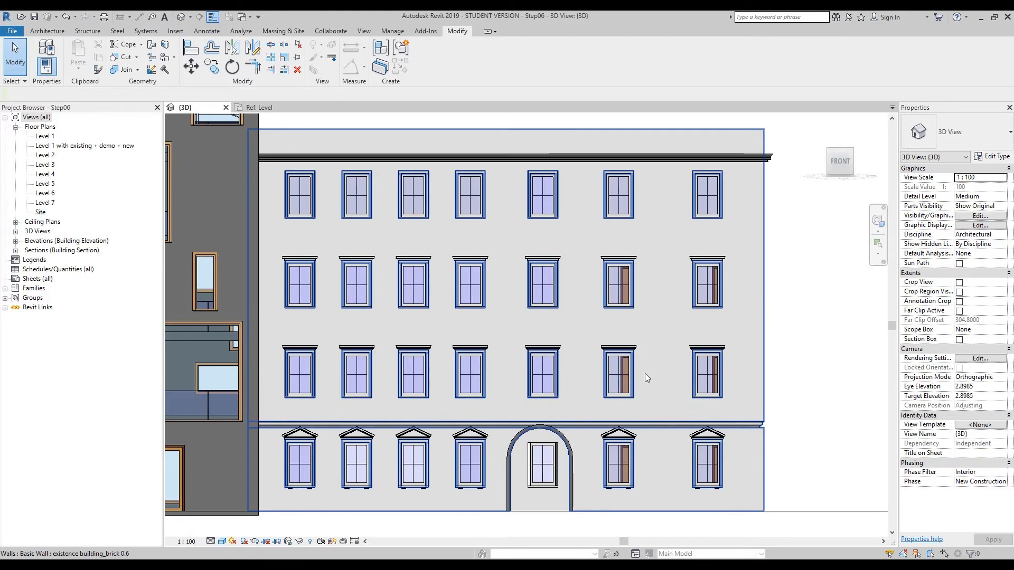
pyautogui.scroll(6, 750, 423)
# - Copy the reveal above the ground floor upward with the Multiple option, placing one copy across each of the three upper window rows
pyautogui.click(785, 426)
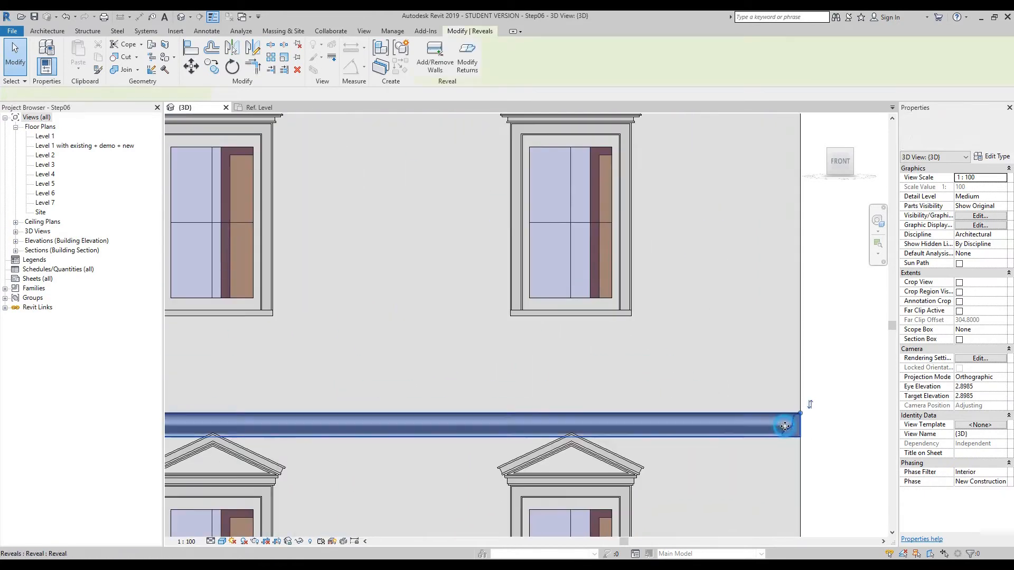
pyautogui.scroll(-5, 785, 426)
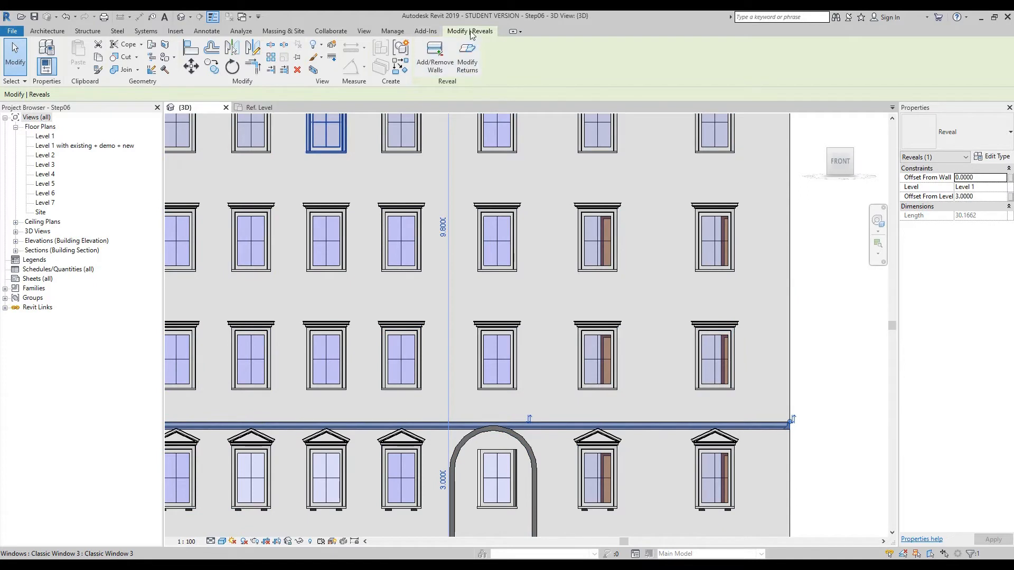
pyautogui.click(213, 67)
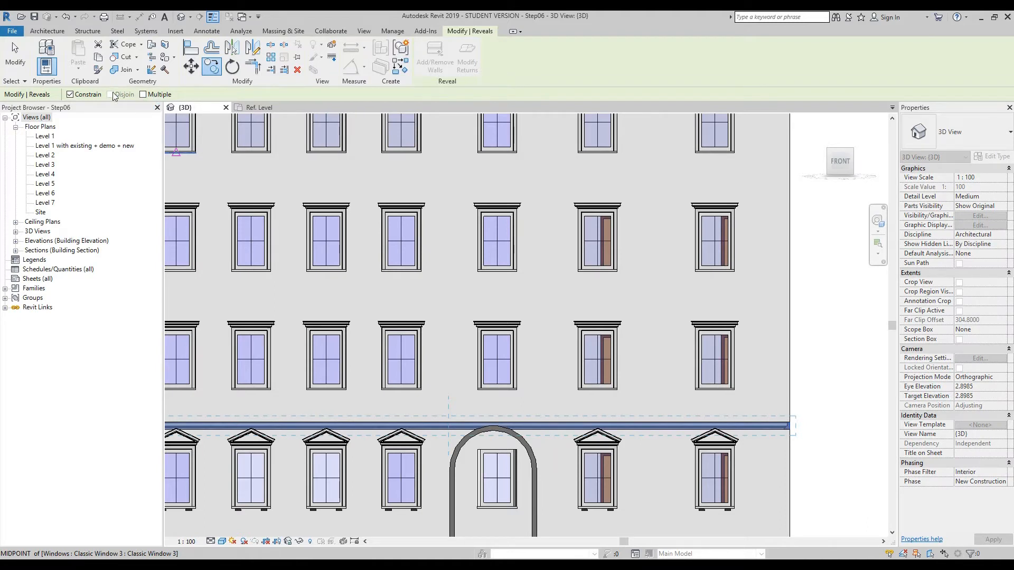
pyautogui.click(142, 94)
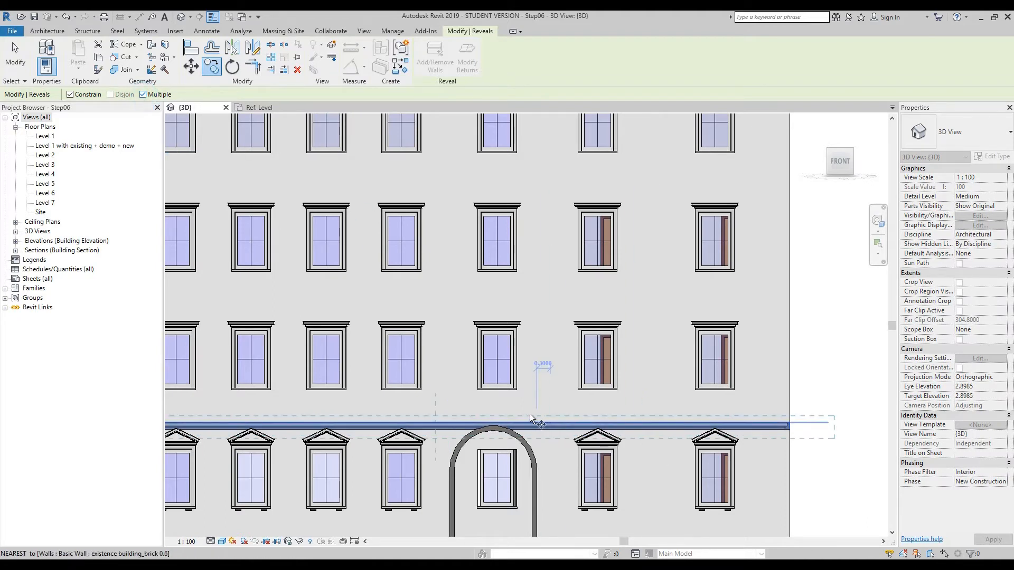
pyautogui.scroll(2, 531, 413)
pyautogui.click(530, 429)
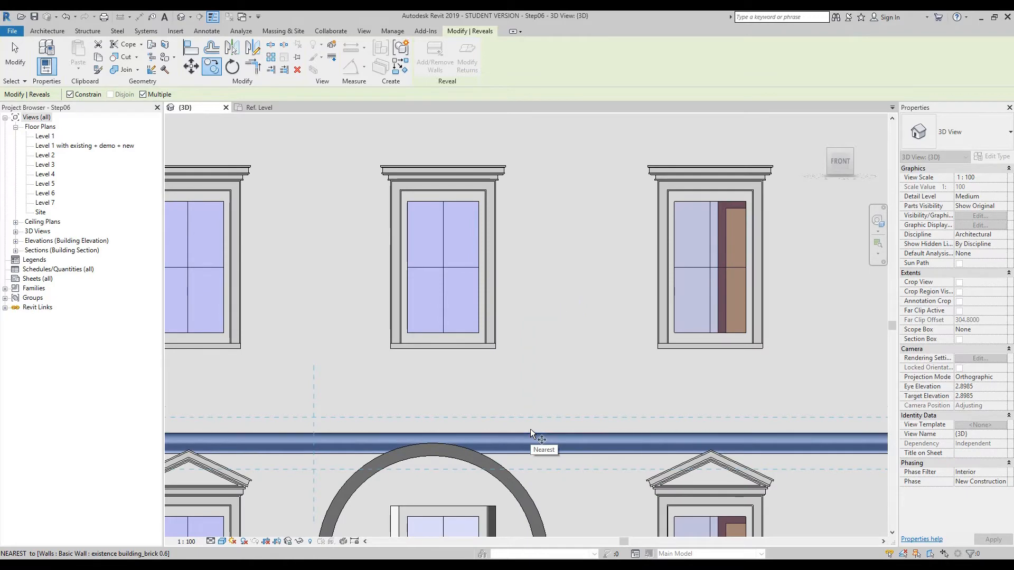
pyautogui.click(530, 258)
pyautogui.scroll(-4, 530, 258)
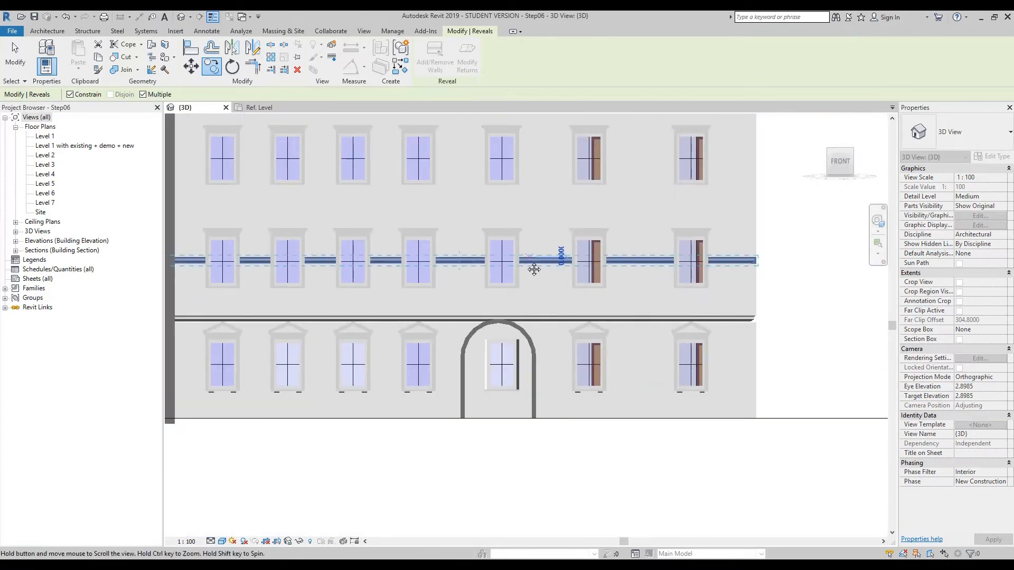
pyautogui.moveTo(534, 269); pyautogui.dragTo(519, 397, button='middle')
pyautogui.click(528, 291)
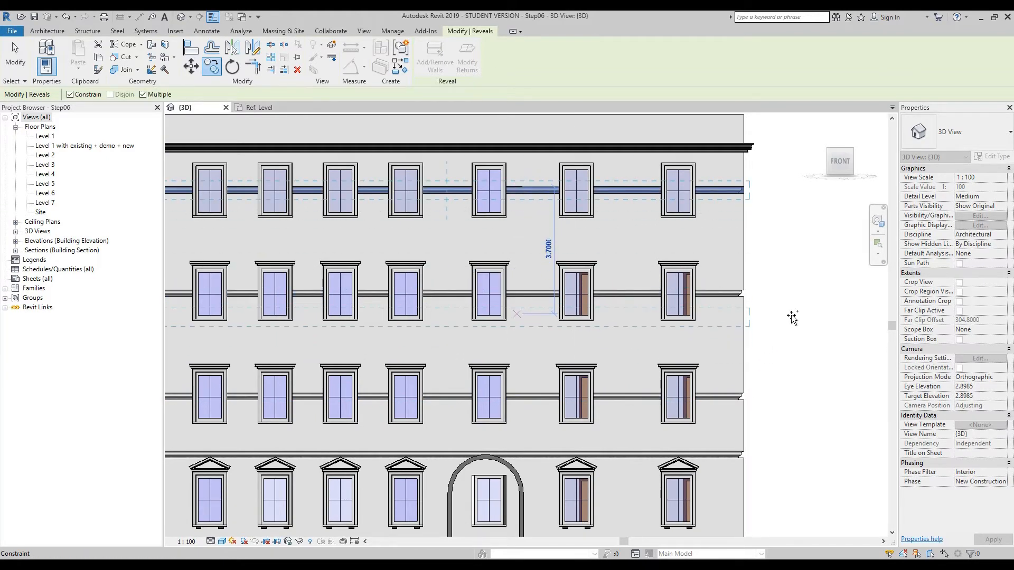
pyautogui.press('Escape')
# - Inspect how the top-floor reveal meets the window frames along the front facade and the building corner
pyautogui.moveTo(792, 319); pyautogui.dragTo(796, 355, button='middle')
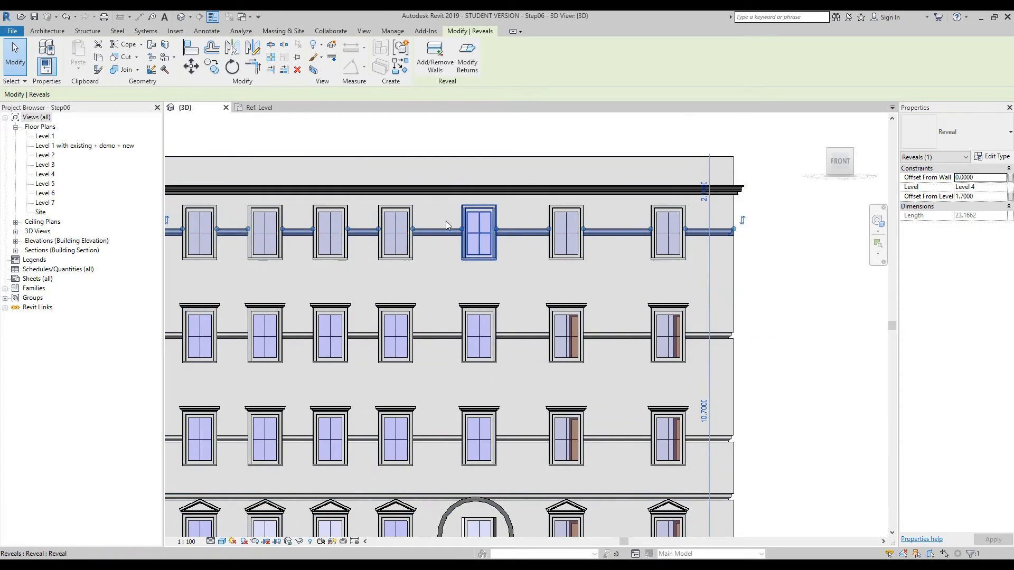
pyautogui.scroll(7, 597, 231)
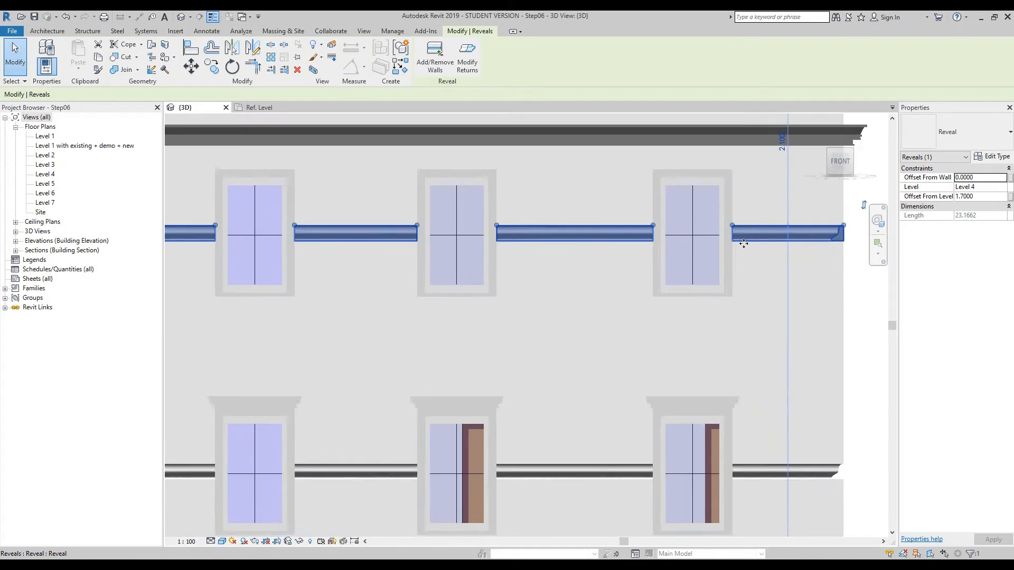
pyautogui.scroll(-2, 663, 249)
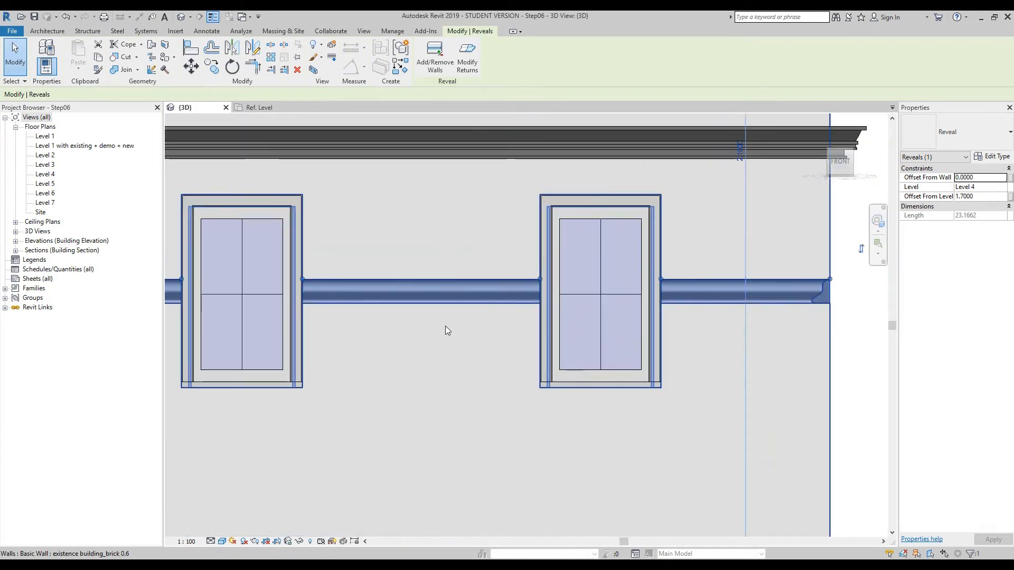
pyautogui.moveTo(446, 331); pyautogui.dragTo(471, 341, button='middle')
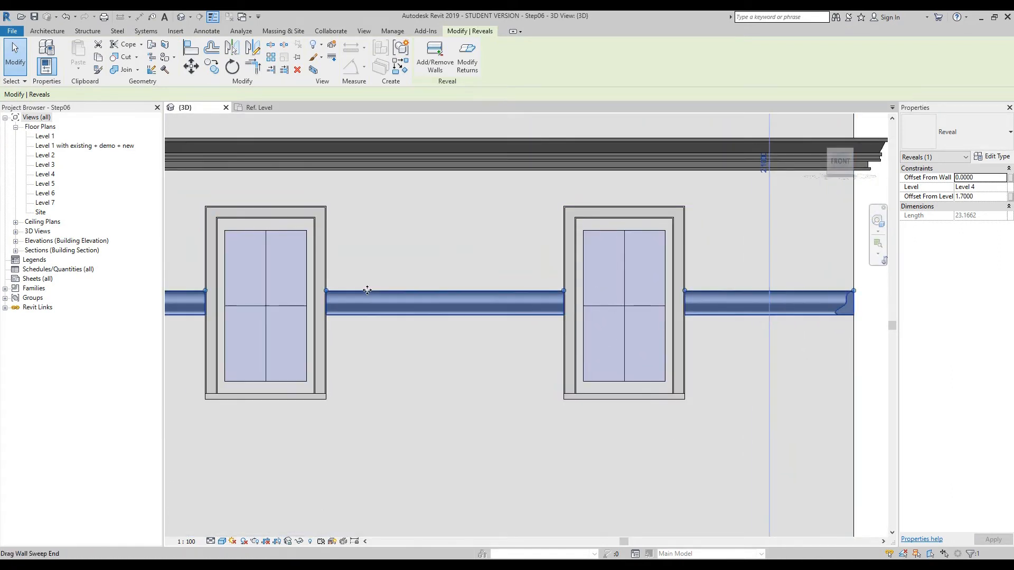
pyautogui.scroll(-3, 430, 351)
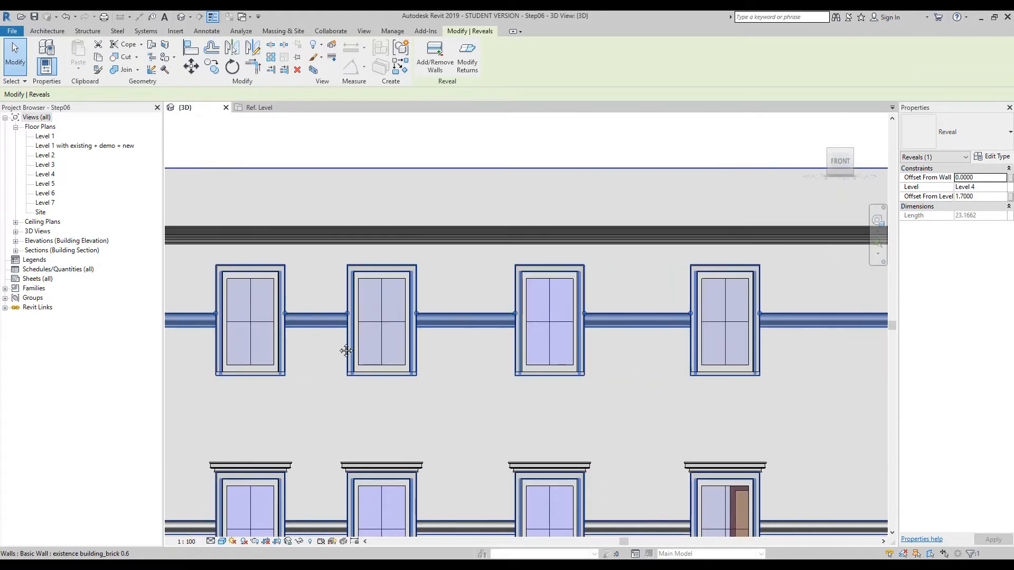
pyautogui.scroll(-3, 664, 351)
pyautogui.scroll(6, 421, 342)
pyautogui.moveTo(709, 356); pyautogui.dragTo(151, 317, button='middle')
pyautogui.moveTo(669, 347); pyautogui.dragTo(130, 294, button='middle')
pyautogui.scroll(-3, 203, 334)
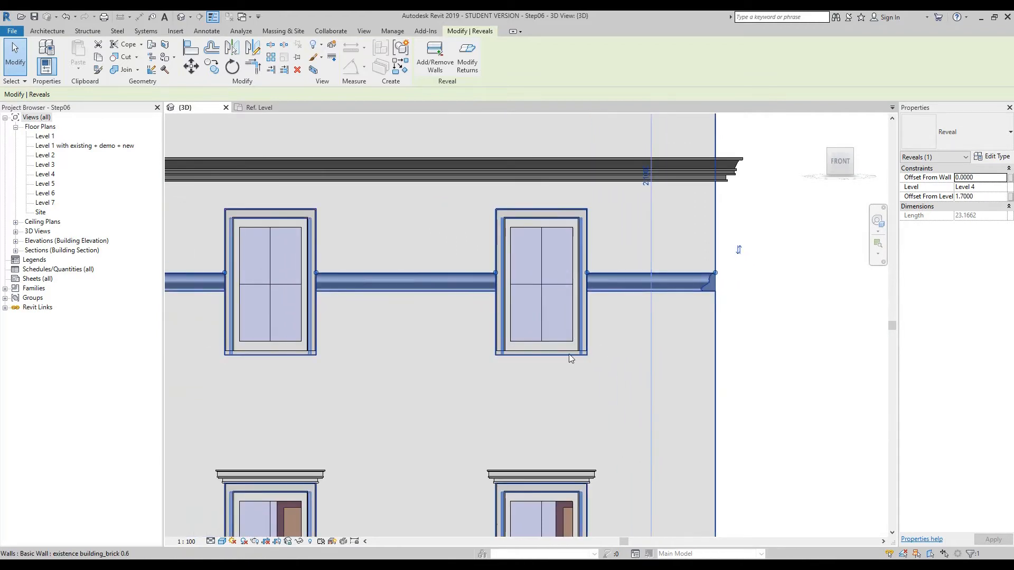
pyautogui.moveTo(573, 356); pyautogui.dragTo(606, 371, button='middle')
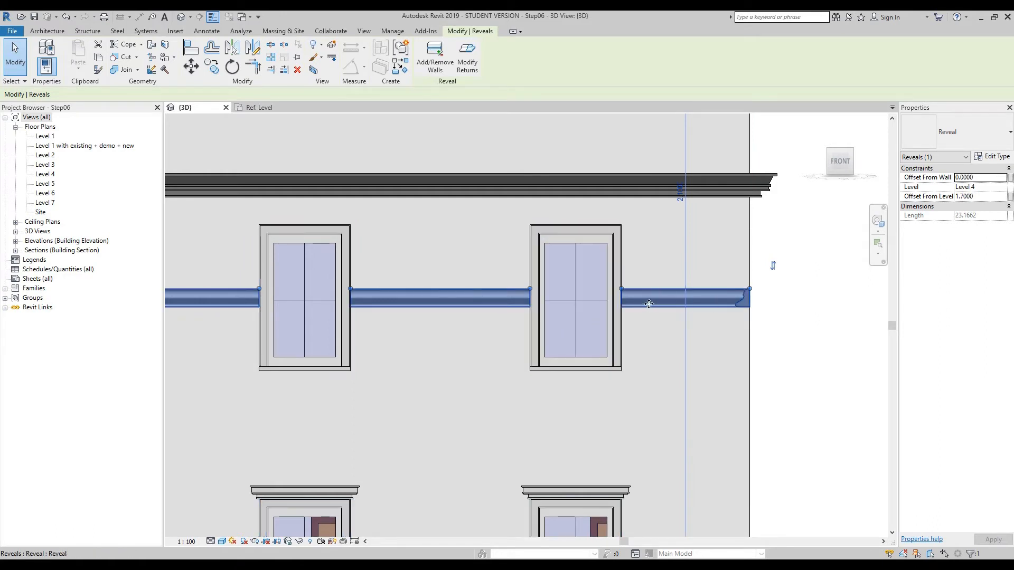
pyautogui.scroll(3, 648, 304)
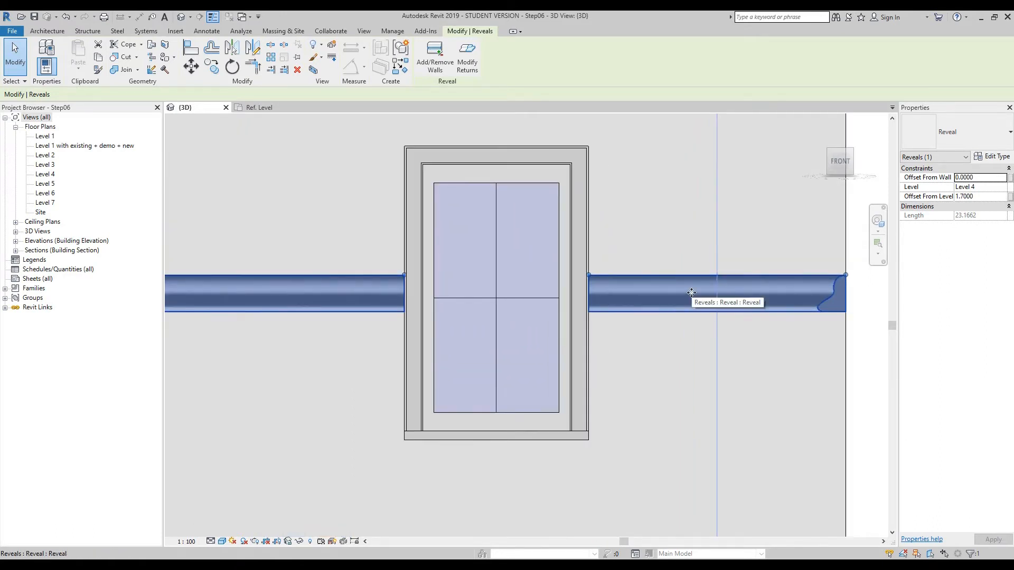
pyautogui.moveTo(692, 293); pyautogui.dragTo(645, 346, button='middle')
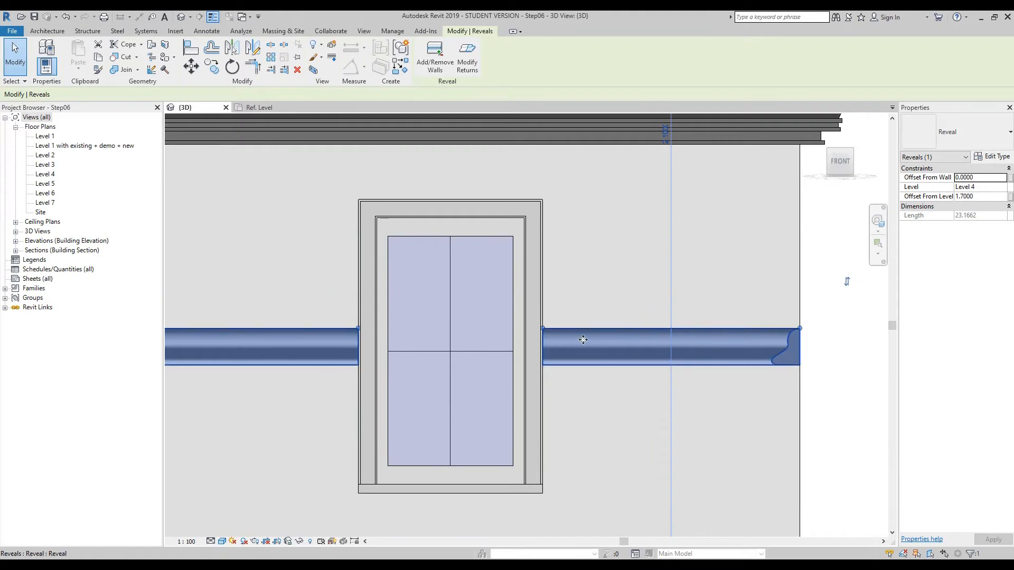
# - Pull the top-floor reveal's ends about 0.2 m back from both sides of the window nearest the building corner
pyautogui.scroll(-1, 584, 340)
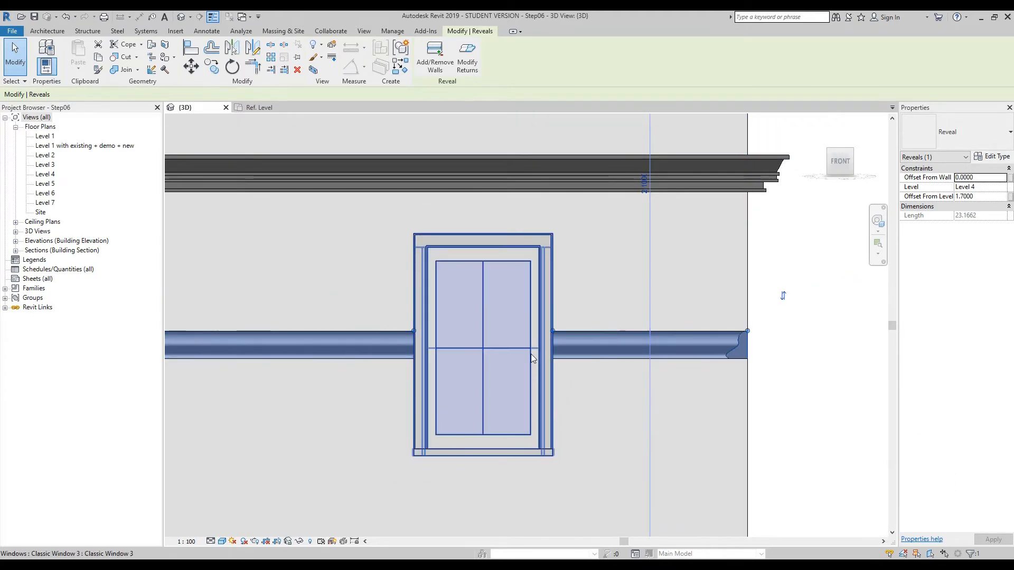
pyautogui.scroll(1, 552, 331)
pyautogui.moveTo(552, 331); pyautogui.dragTo(595, 325)
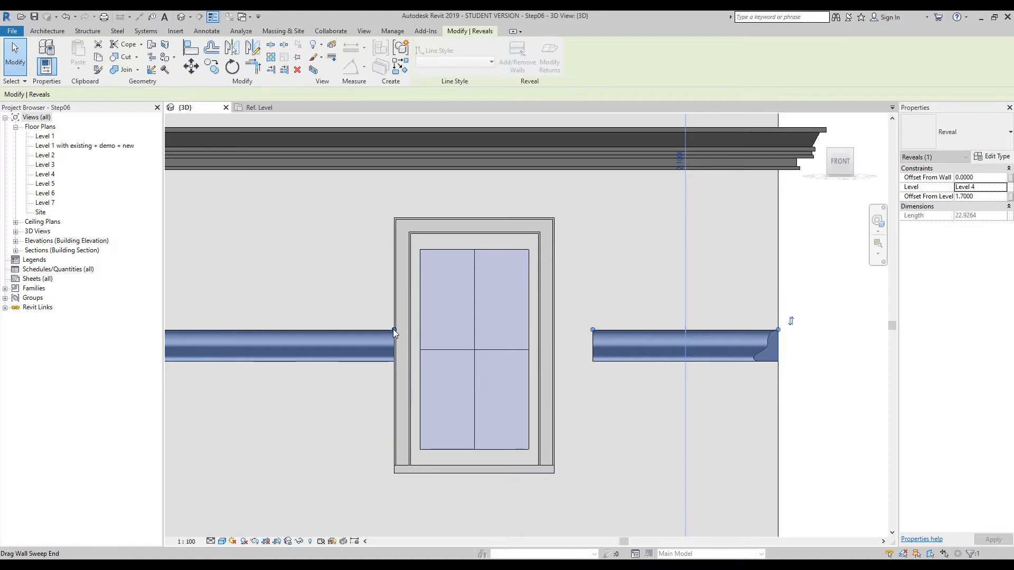
pyautogui.moveTo(362, 331); pyautogui.dragTo(362, 331)
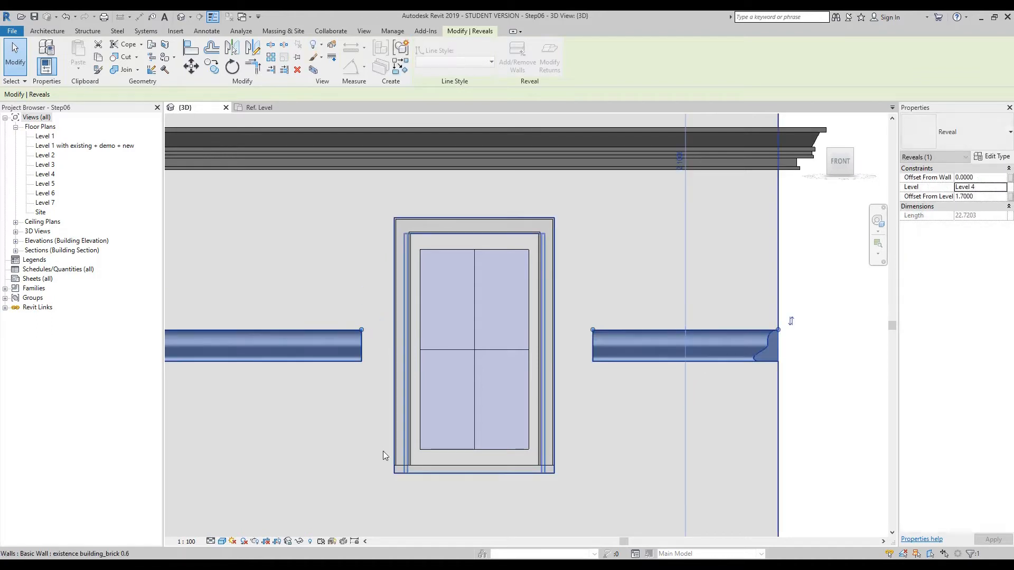
pyautogui.scroll(-5, 575, 369)
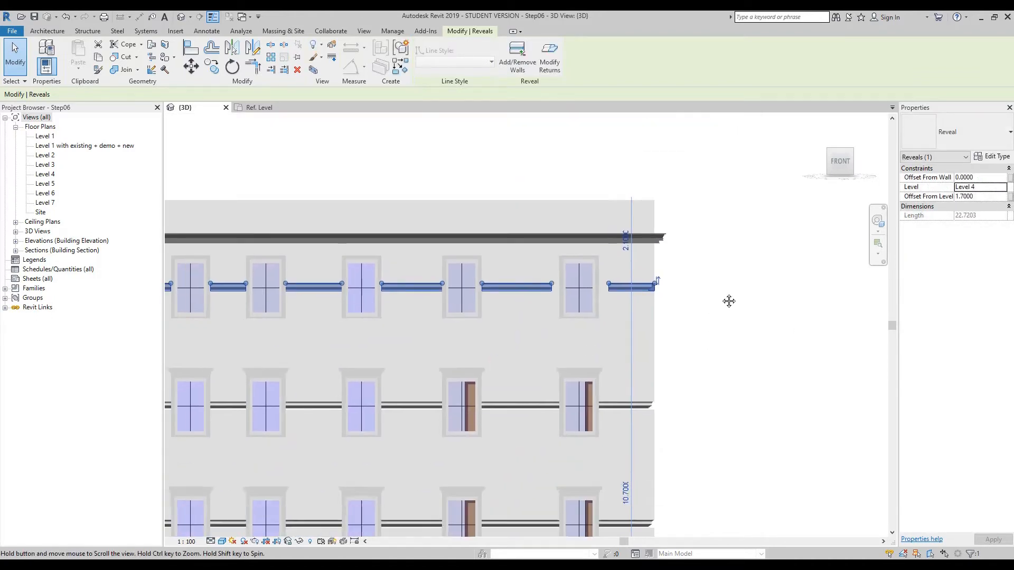
pyautogui.scroll(4, 528, 319)
pyautogui.scroll(3, 559, 322)
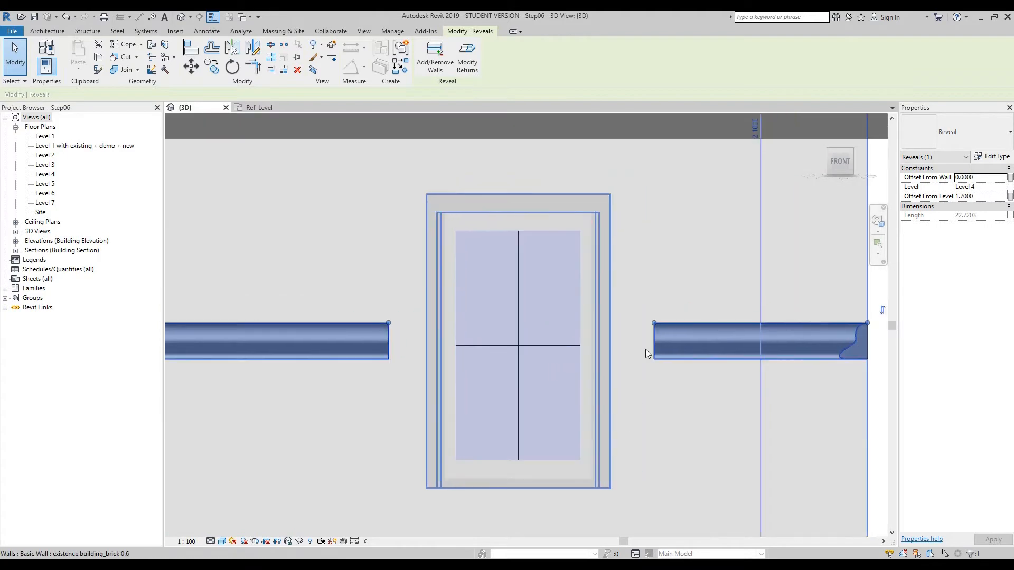
# - Place a vertical wall reveal beside the top-floor window nearest the building corner, on the side away from the corner
pyautogui.scroll(-4, 511, 310)
pyautogui.scroll(2, 748, 351)
pyautogui.click(48, 32)
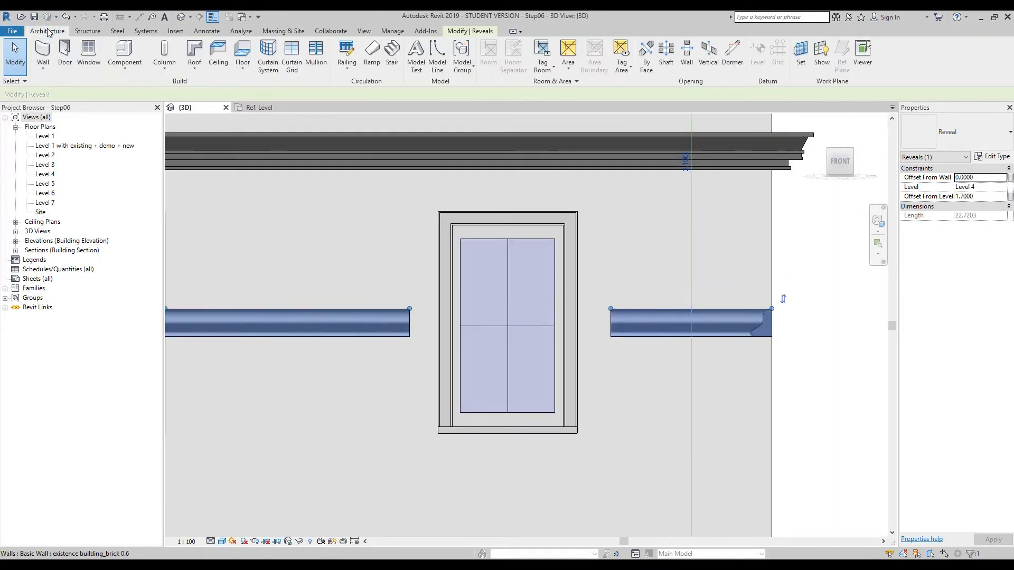
pyautogui.click(42, 73)
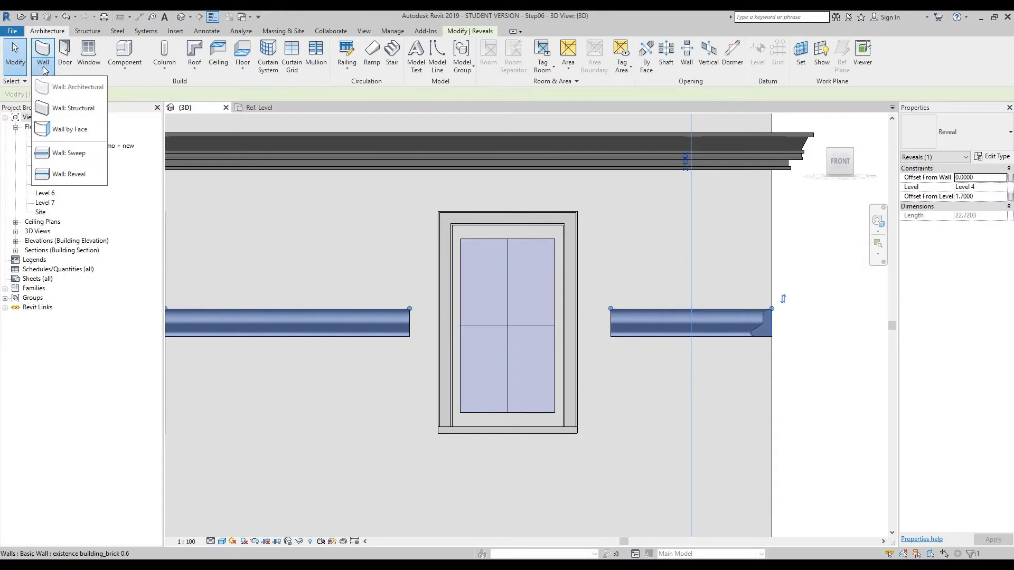
pyautogui.click(68, 174)
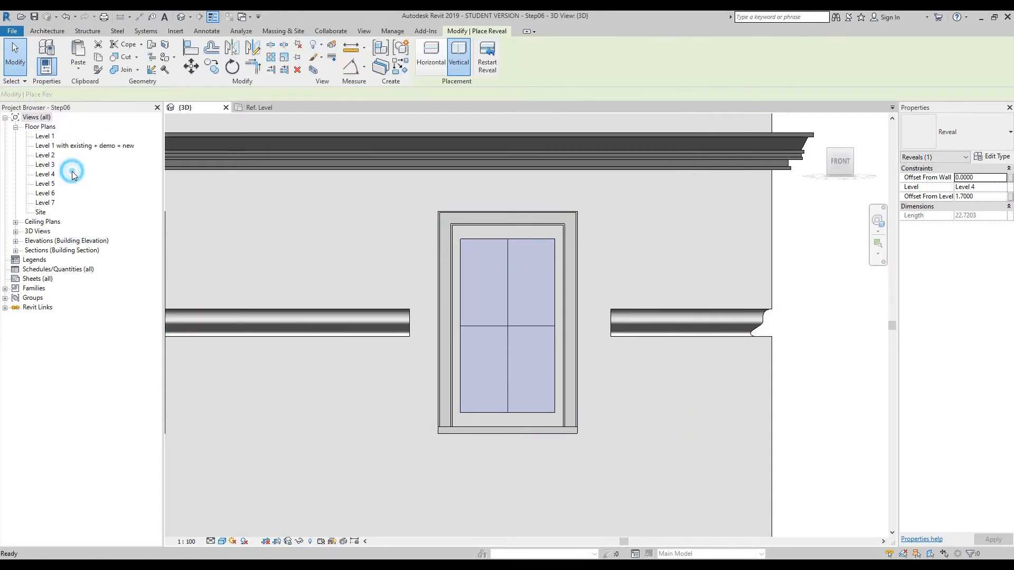
pyautogui.click(463, 65)
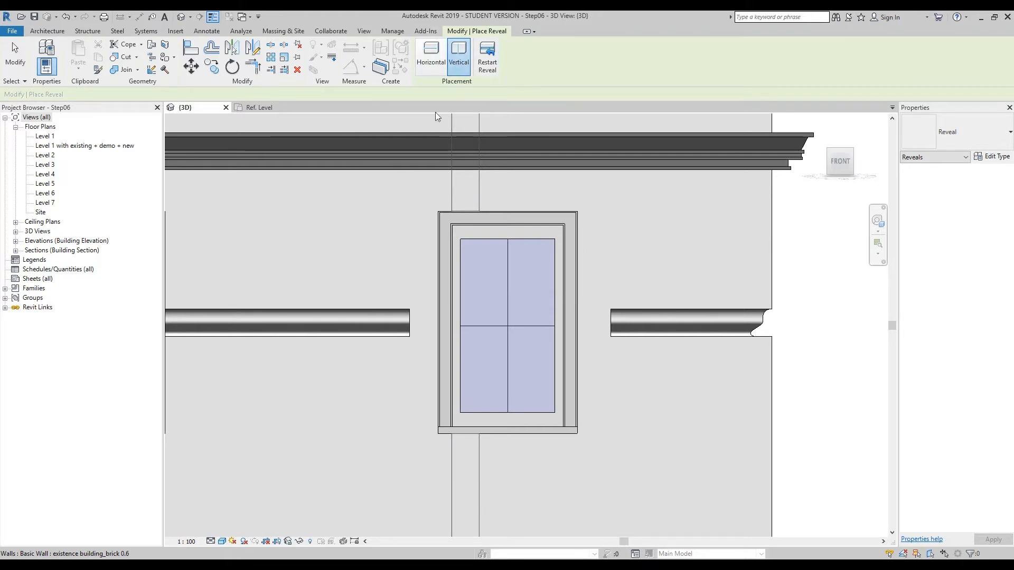
pyautogui.click(428, 200)
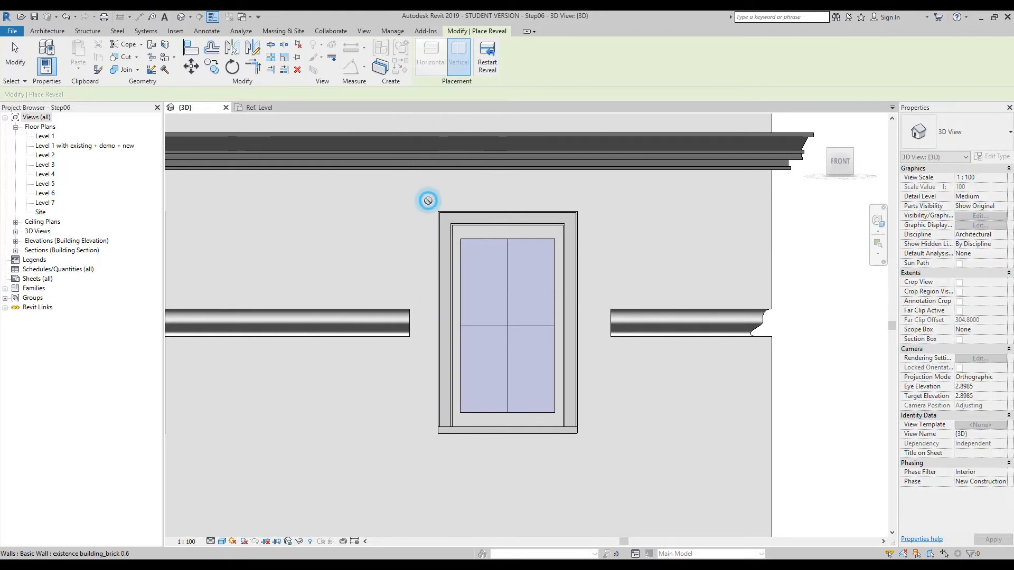
pyautogui.press('Escape')
pyautogui.press('Escape')
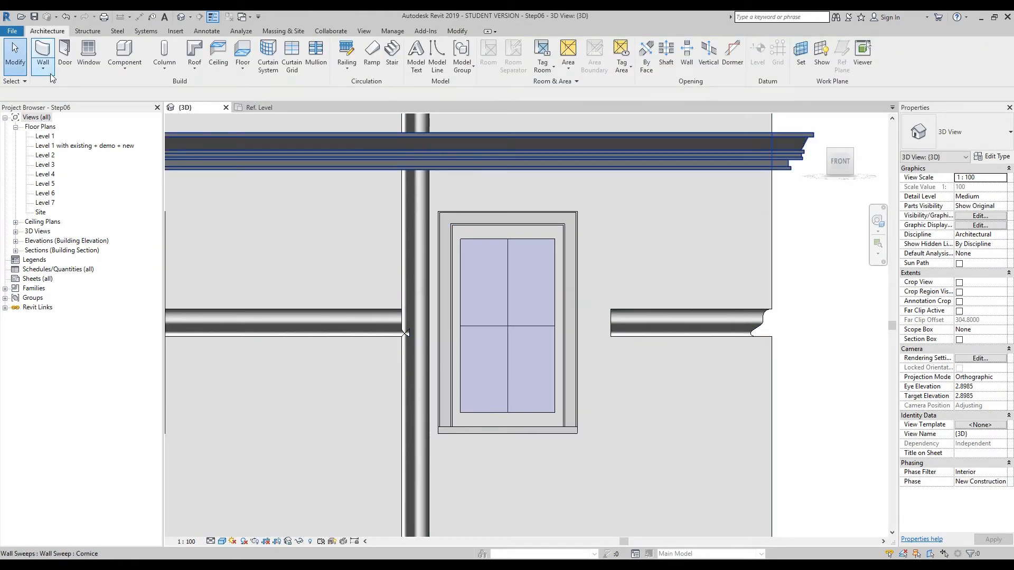
# - Place a second vertical wall reveal on the corner side of that window, at the cut end of the horizontal reveal
pyautogui.click(46, 72)
pyautogui.click(66, 173)
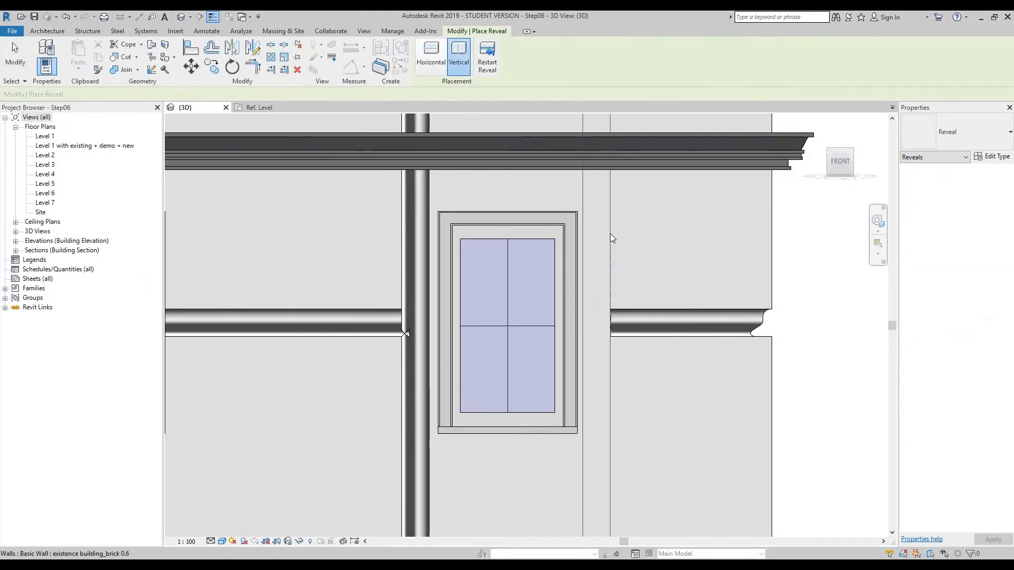
pyautogui.click(609, 234)
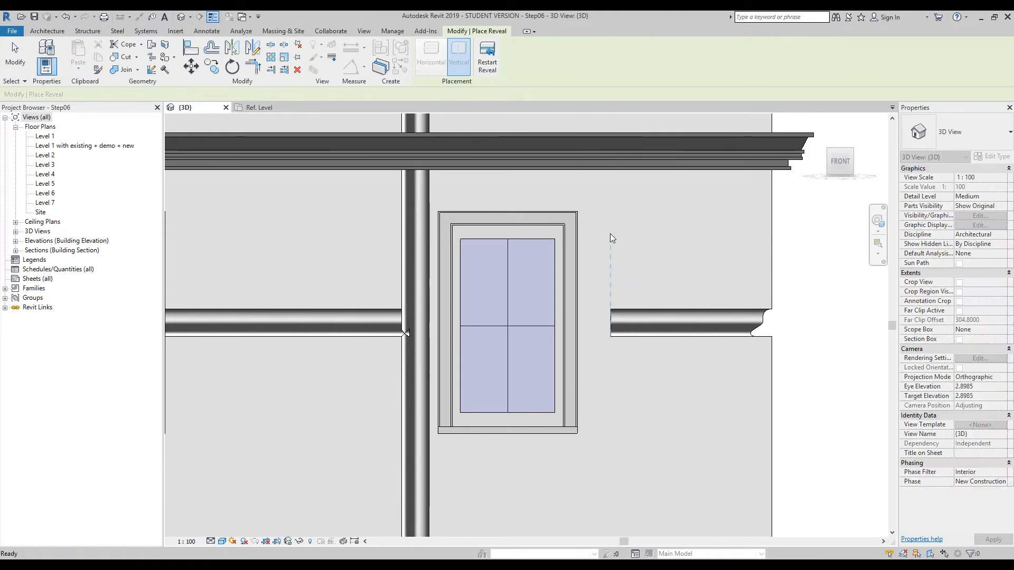
pyautogui.press('Escape')
pyautogui.press('Escape')
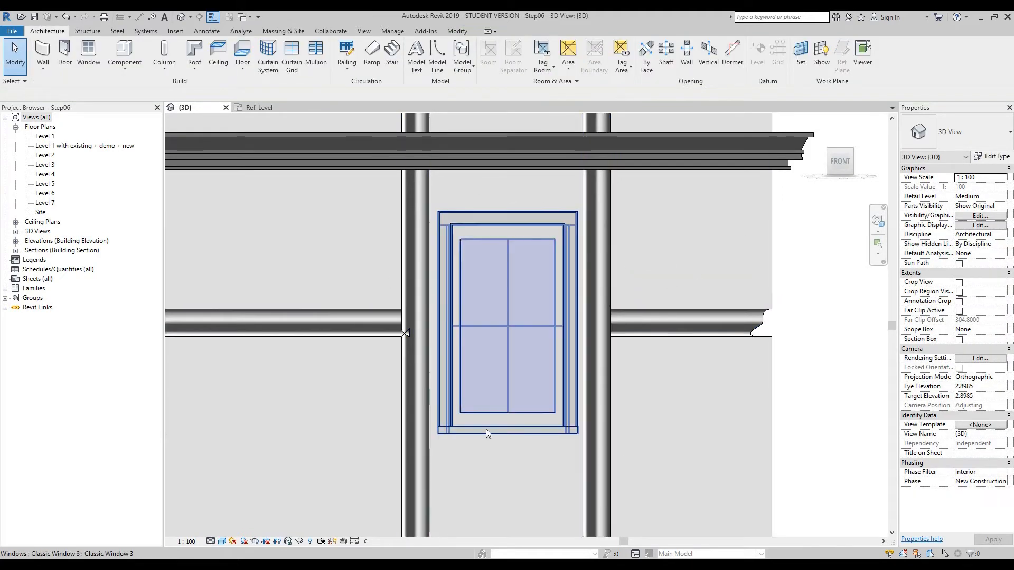
# - Shorten the upper ends of both vertical reveals so they stop level with each other, between the cornice and the window head
pyautogui.scroll(-3, 434, 256)
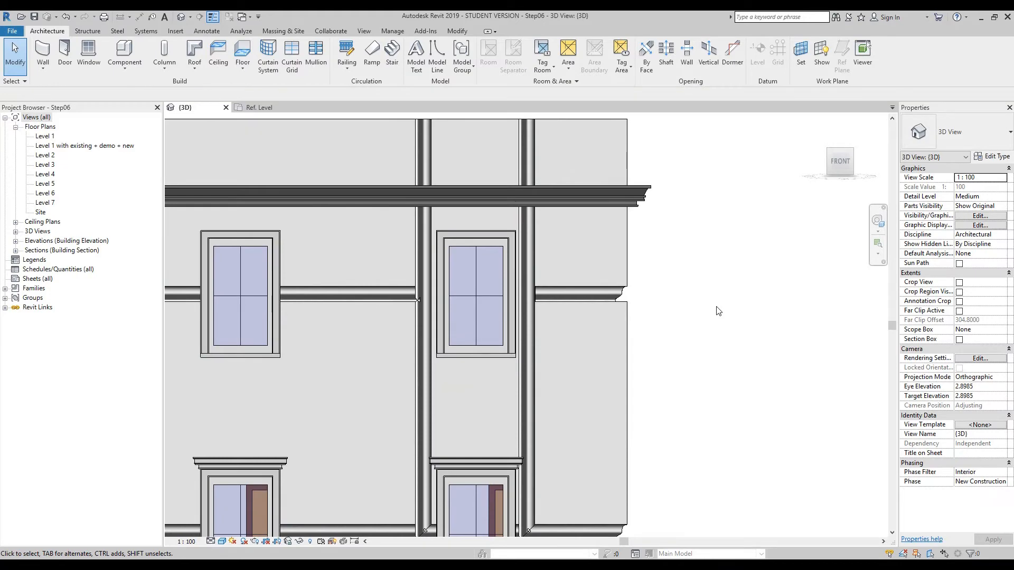
pyautogui.click(530, 147)
pyautogui.click(683, 212)
pyautogui.scroll(2, 485, 121)
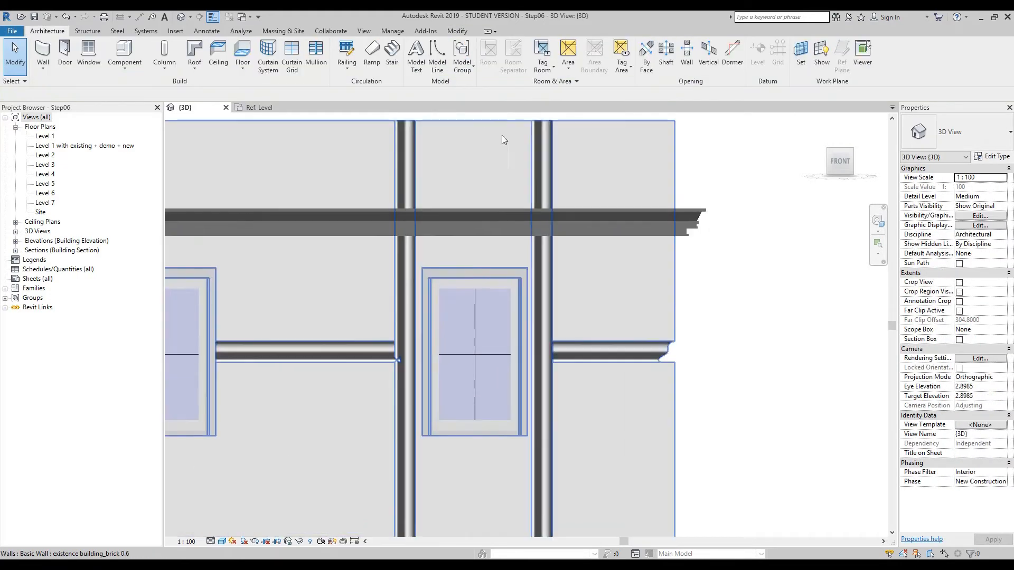
pyautogui.click(537, 147)
pyautogui.moveTo(553, 121)
pyautogui.mouseDown()
pyautogui.moveTo(533, 230)
pyautogui.moveTo(513, 257)
pyautogui.mouseUp()
pyautogui.press('Escape')
pyautogui.click(408, 179)
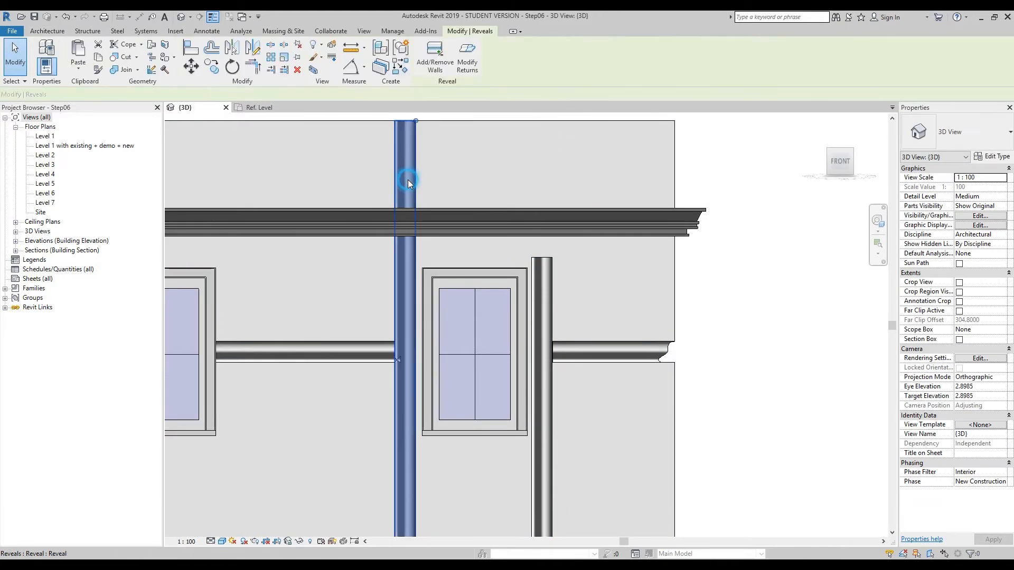
pyautogui.moveTo(418, 165)
pyautogui.mouseDown()
pyautogui.moveTo(423, 235)
pyautogui.moveTo(518, 256)
pyautogui.mouseUp()
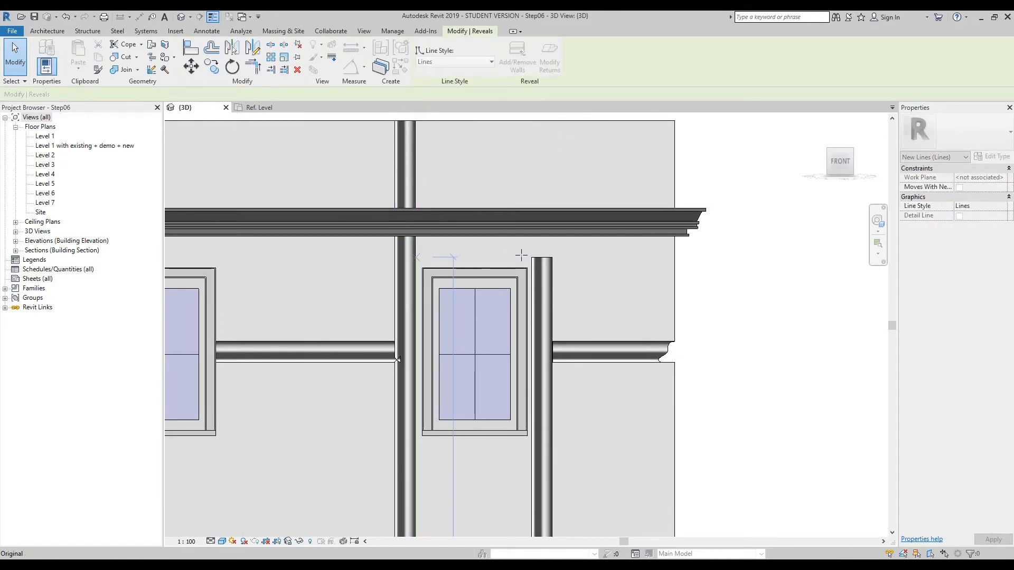
# - Raise the lower end of the vertical reveal farther from the corner to just below the top-floor window, leaving it 2.2 m long
pyautogui.scroll(-6, 624, 239)
pyautogui.moveTo(702, 294); pyautogui.dragTo(647, 246, button='middle')
pyautogui.scroll(2, 561, 360)
pyautogui.scroll(1, 561, 360)
pyautogui.moveTo(715, 287); pyautogui.dragTo(724, 388, button='middle')
pyautogui.moveTo(519, 528); pyautogui.dragTo(531, 207)
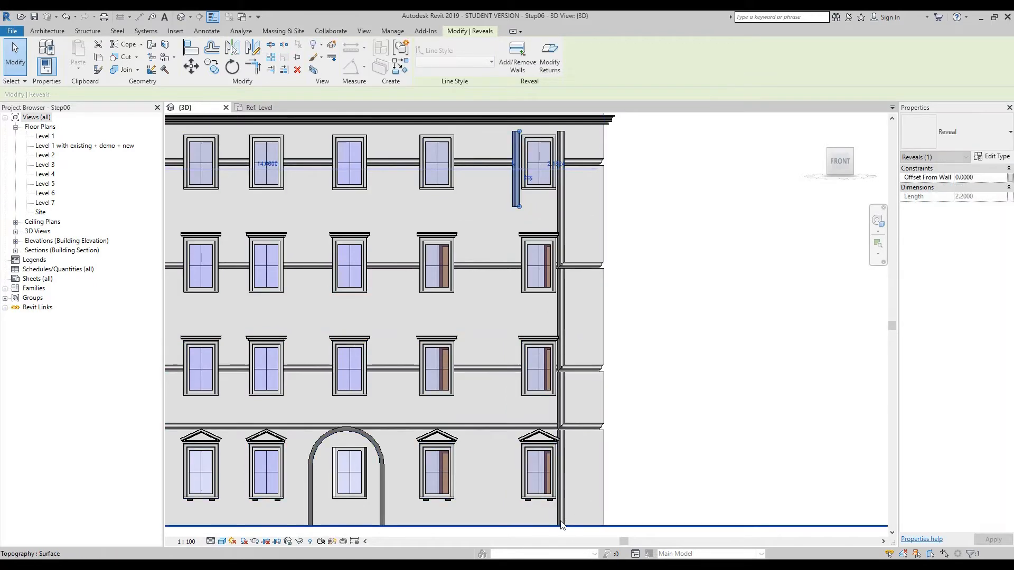
pyautogui.press('Escape')
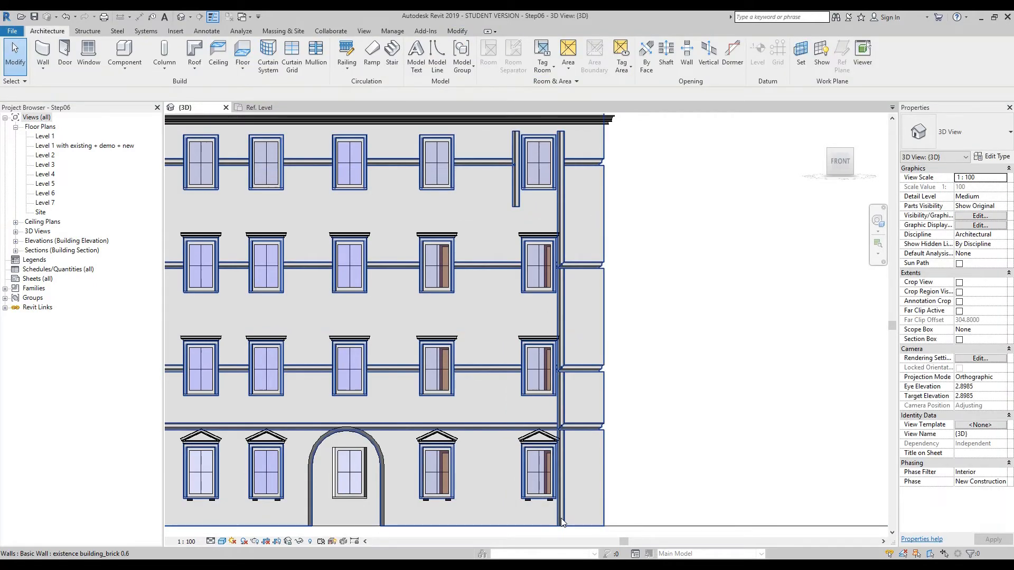
# - Raise the lower end of the corner-side vertical reveal from the ground to match the other one at 2.2 m long
pyautogui.scroll(2, 562, 520)
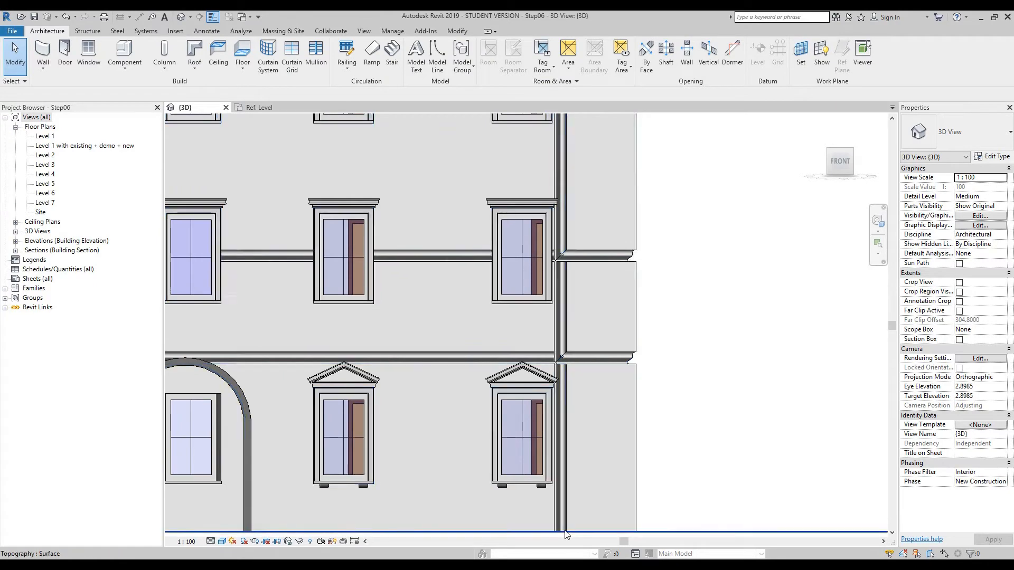
pyautogui.scroll(2, 564, 484)
pyautogui.moveTo(563, 484); pyautogui.dragTo(566, 373, button='middle')
pyautogui.scroll(1, 566, 373)
pyautogui.click(560, 422)
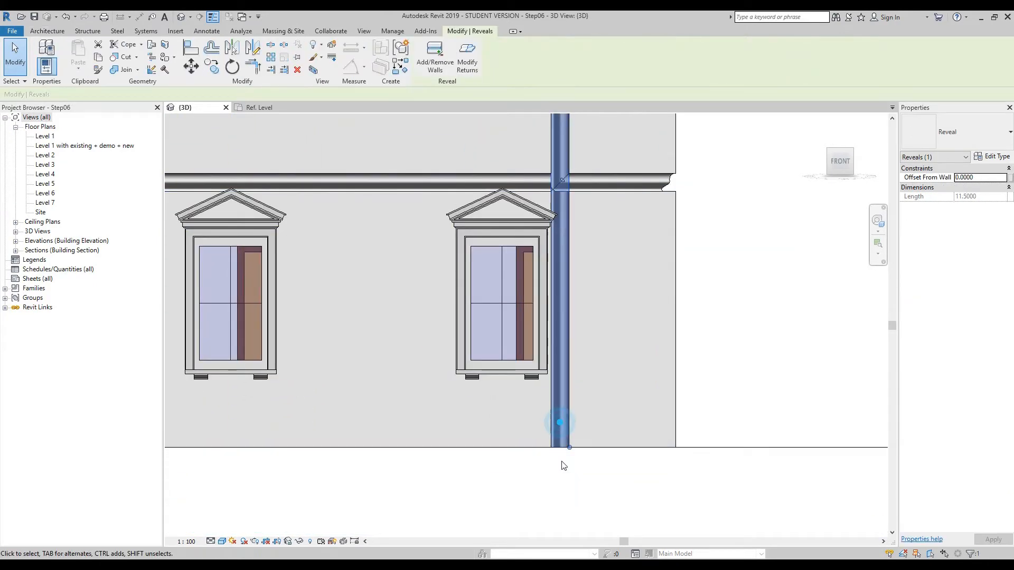
pyautogui.scroll(-4, 576, 454)
pyautogui.moveTo(577, 310); pyautogui.dragTo(552, 242)
pyautogui.scroll(8, 549, 189)
pyautogui.moveTo(525, 214); pyautogui.dragTo(528, 268, button='middle')
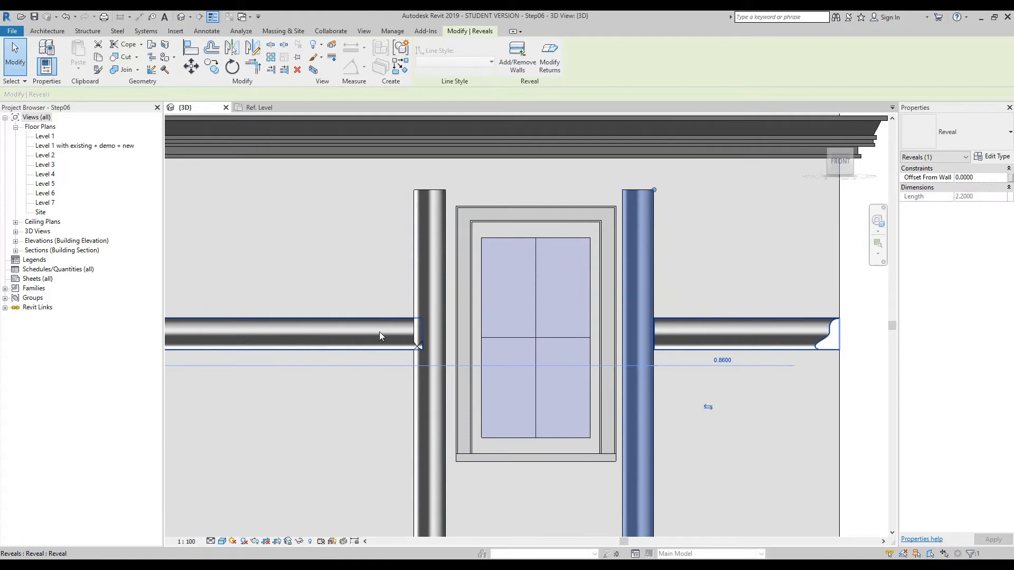
# - Copy the top-floor horizontal reveal 1 m upward so it rests on the upper ends of the vertical reveals
pyautogui.click(379, 331)
pyautogui.click(211, 66)
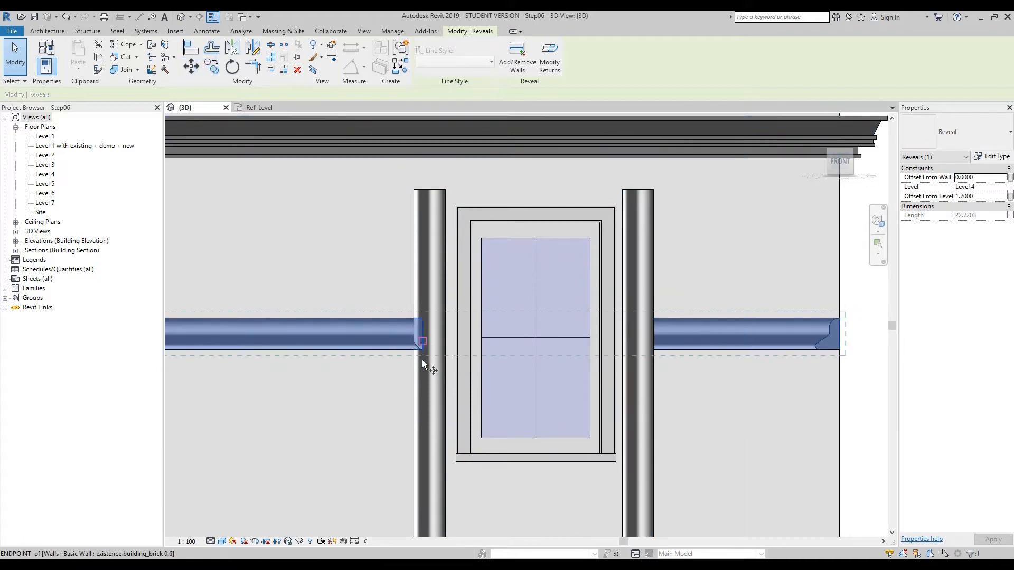
pyautogui.click(404, 354)
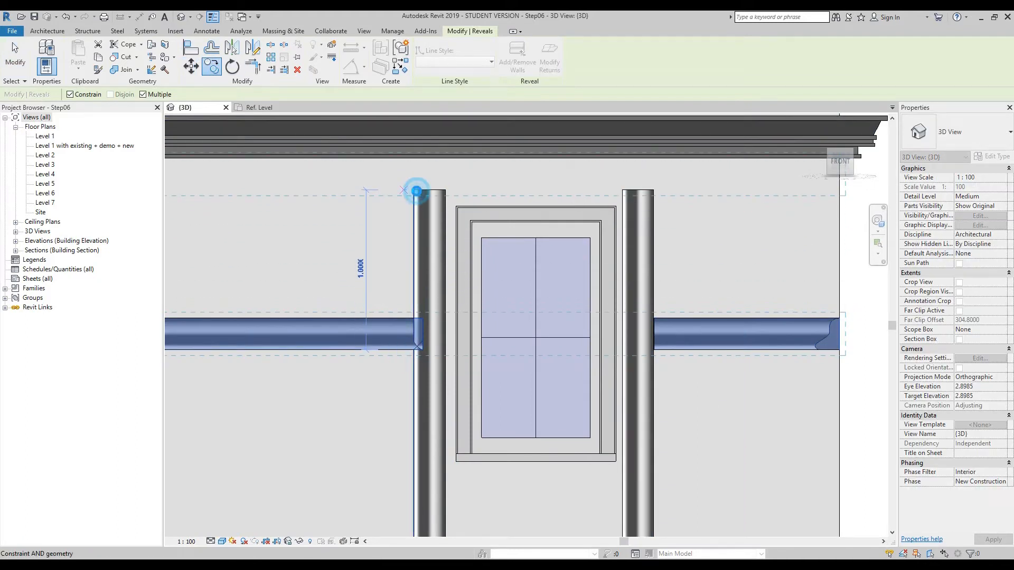
pyautogui.click(417, 201)
pyautogui.press('Escape')
pyautogui.press('Escape')
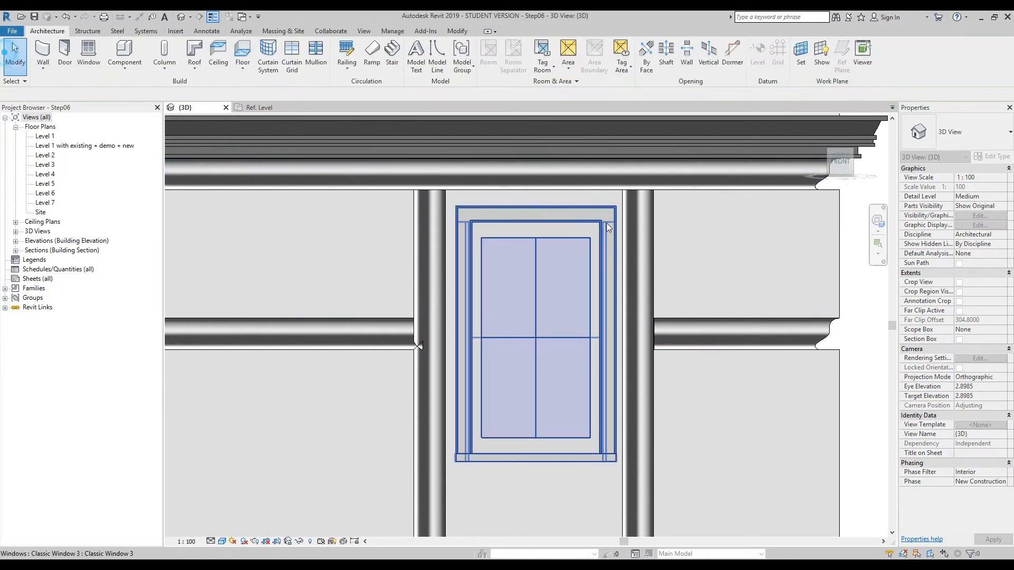
# - Trim both ends of the copied horizontal reveal to the outer edges of the two vertical reveals, framing the window
pyautogui.click(734, 177)
pyautogui.scroll(-3, 736, 175)
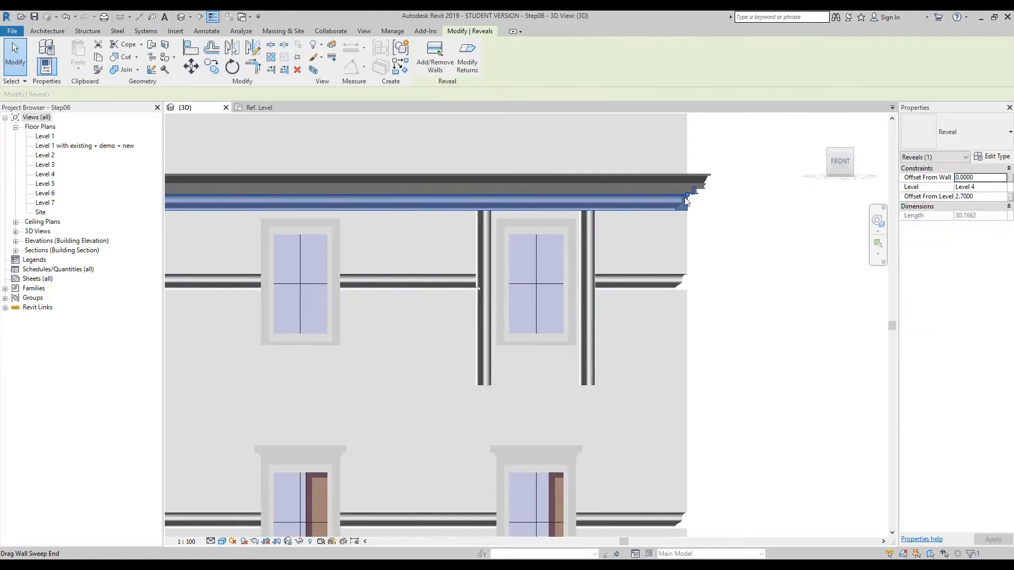
pyautogui.scroll(3, 695, 196)
pyautogui.moveTo(694, 194); pyautogui.dragTo(523, 203)
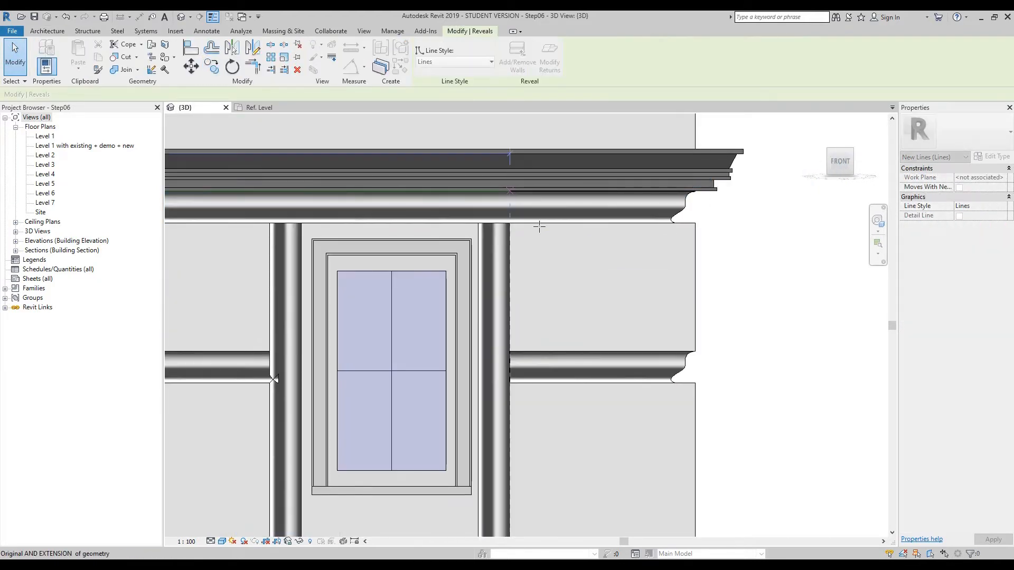
pyautogui.moveTo(590, 274); pyautogui.dragTo(589, 274)
pyautogui.scroll(-5, 398, 289)
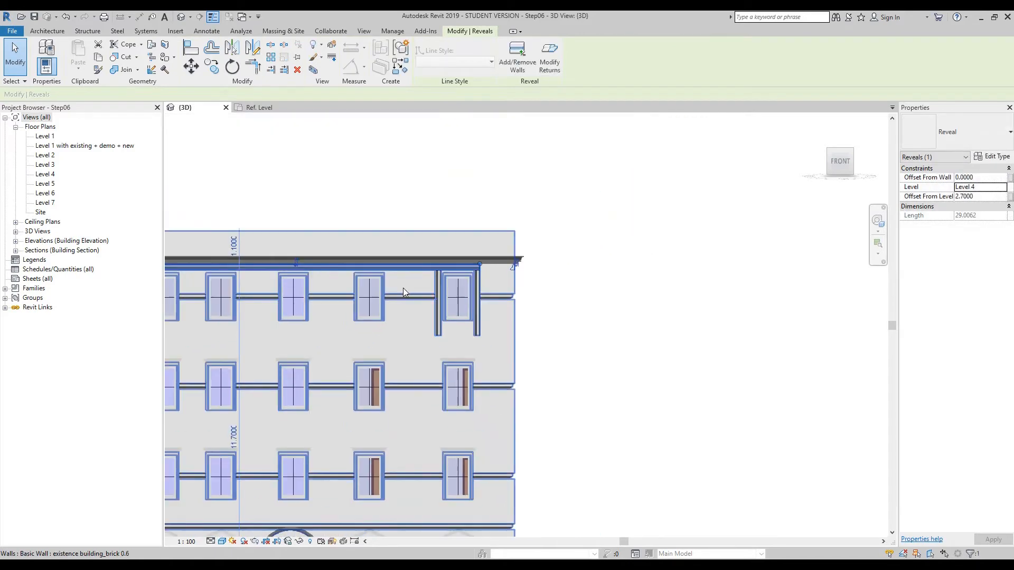
pyautogui.scroll(4, 312, 277)
pyautogui.moveTo(170, 252)
pyautogui.mouseDown()
pyautogui.moveTo(863, 288)
pyautogui.moveTo(825, 267)
pyautogui.moveTo(822, 278)
pyautogui.mouseUp()
pyautogui.scroll(5, 813, 277)
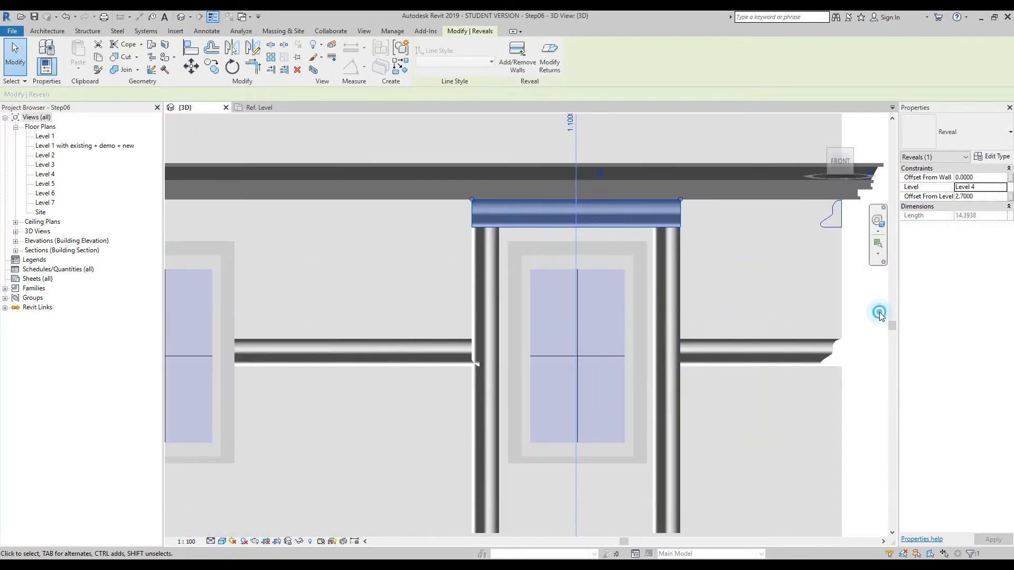
pyautogui.click(879, 312)
pyautogui.moveTo(875, 333); pyautogui.dragTo(822, 304, button='middle')
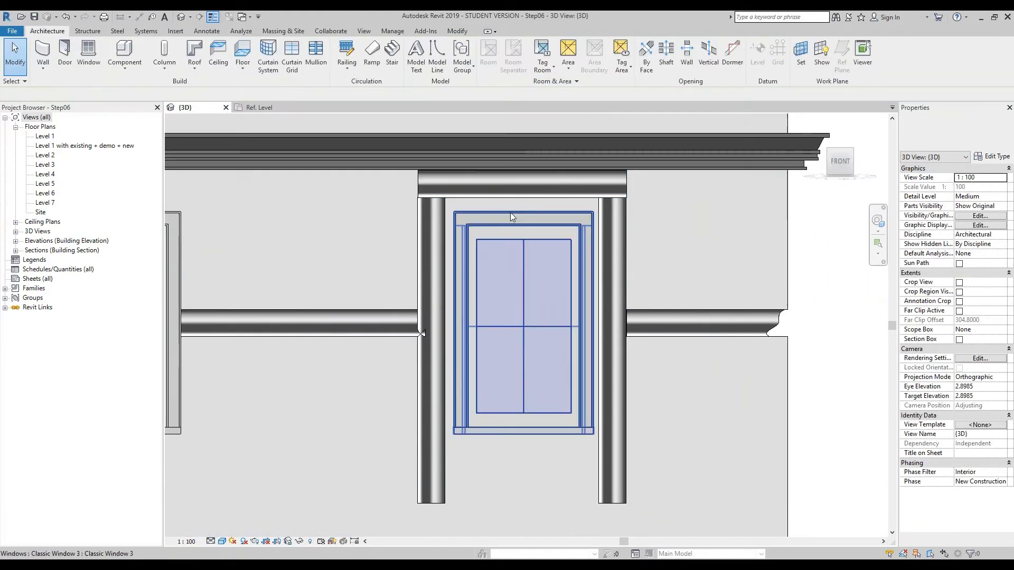
pyautogui.click(604, 189)
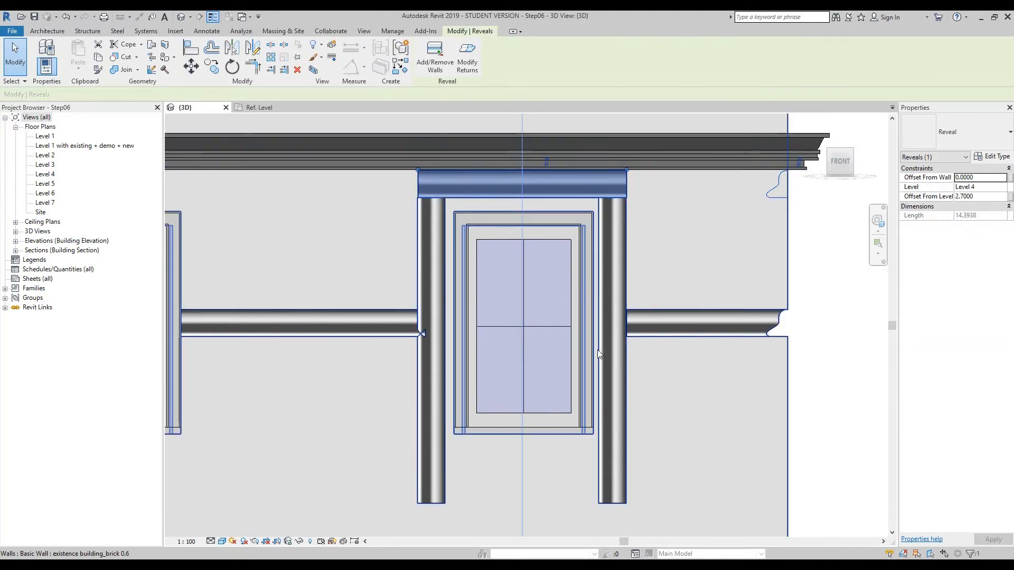
pyautogui.scroll(-3, 474, 323)
pyautogui.click(723, 356)
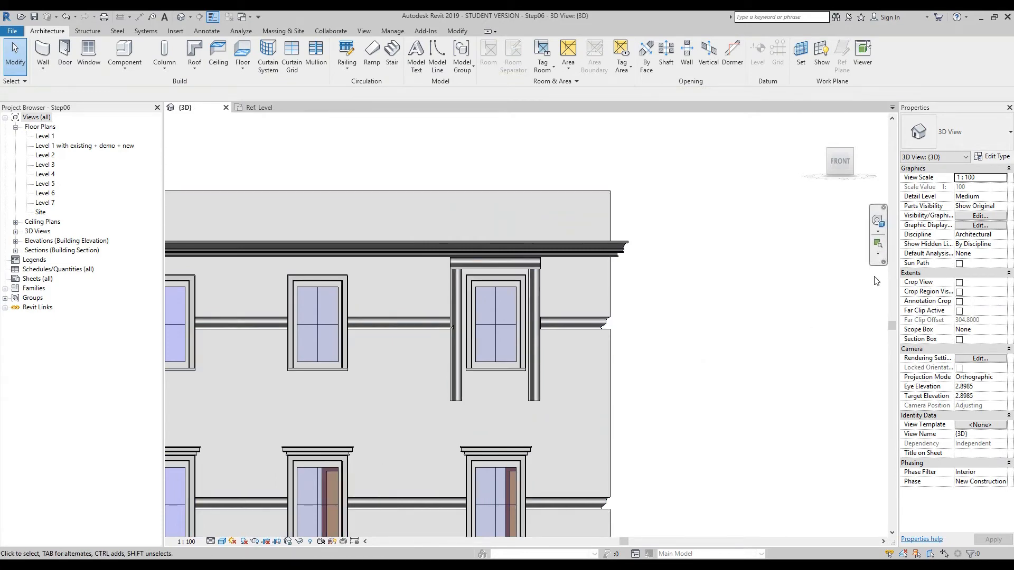
# - Start an in-place model for the new flat-roofed building, using the Generic Models category and the name Generic Models 1
pyautogui.click(877, 220)
pyautogui.moveTo(816, 253); pyautogui.dragTo(734, 324)
pyautogui.moveTo(380, 293); pyautogui.dragTo(476, 319)
pyautogui.moveTo(490, 285); pyautogui.dragTo(484, 287)
pyautogui.moveTo(549, 369); pyautogui.dragTo(545, 369, button='middle')
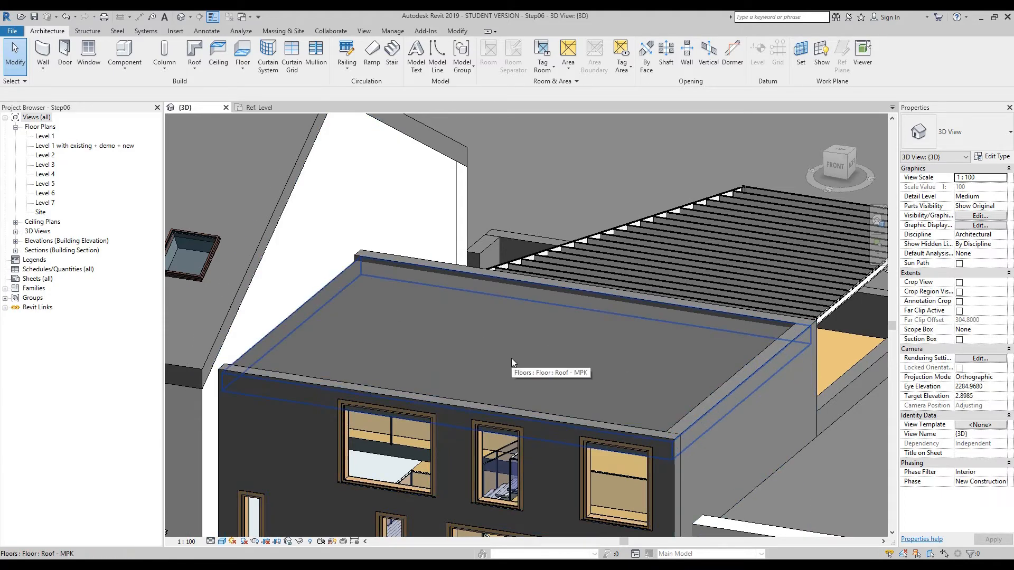
pyautogui.click(132, 69)
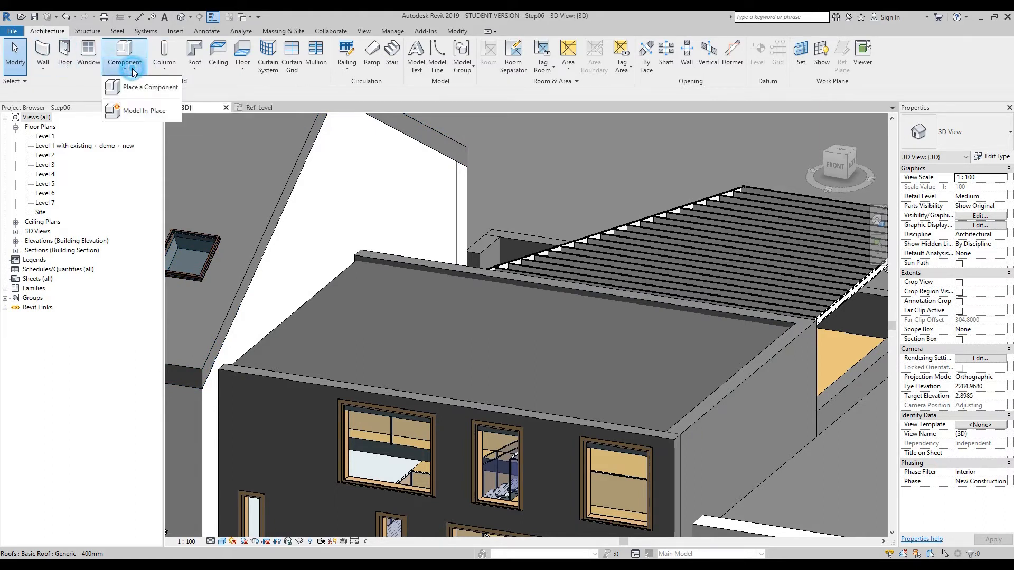
pyautogui.click(155, 111)
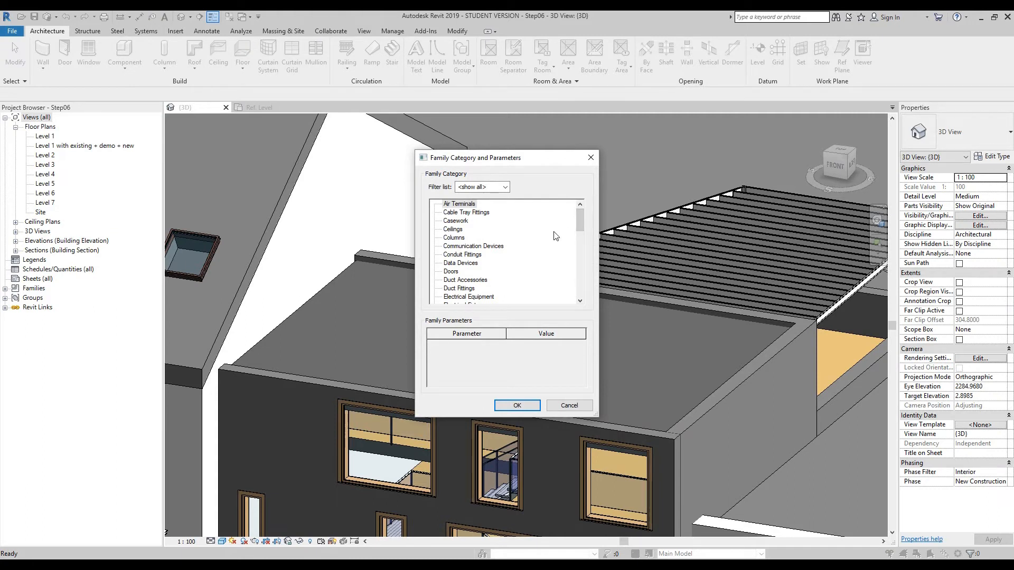
pyautogui.moveTo(579, 222); pyautogui.dragTo(576, 238)
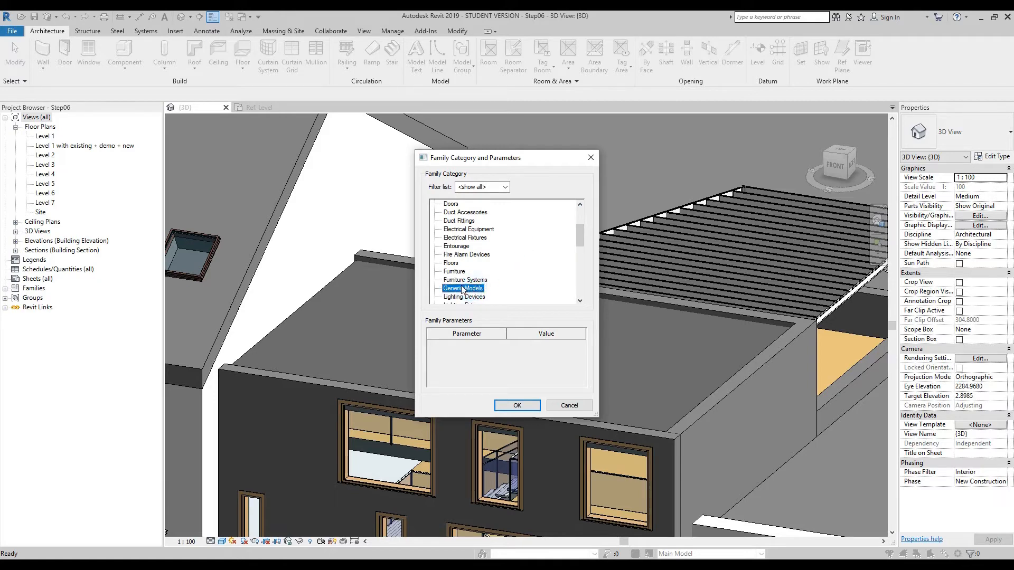
pyautogui.click(518, 405)
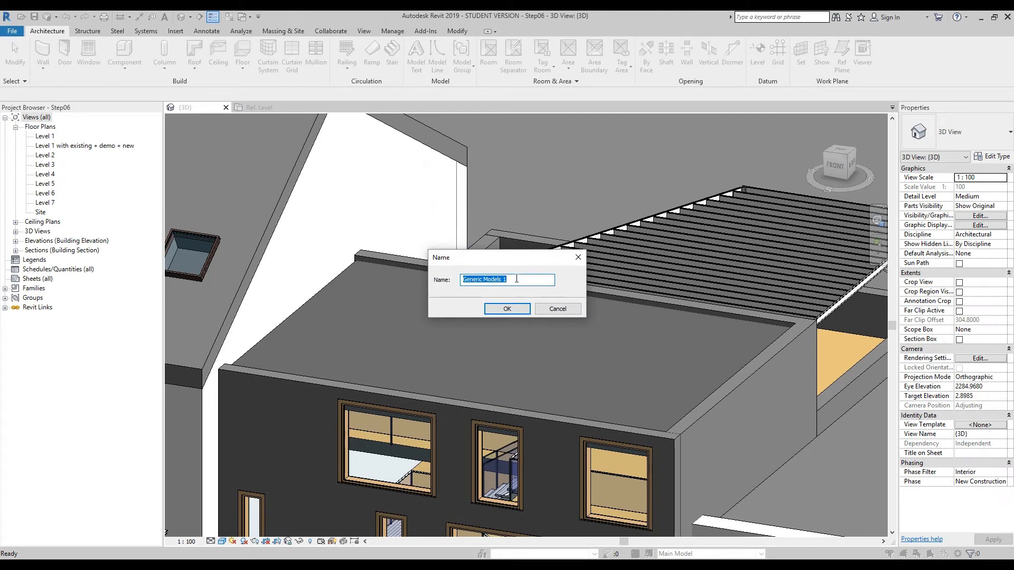
pyautogui.click(508, 308)
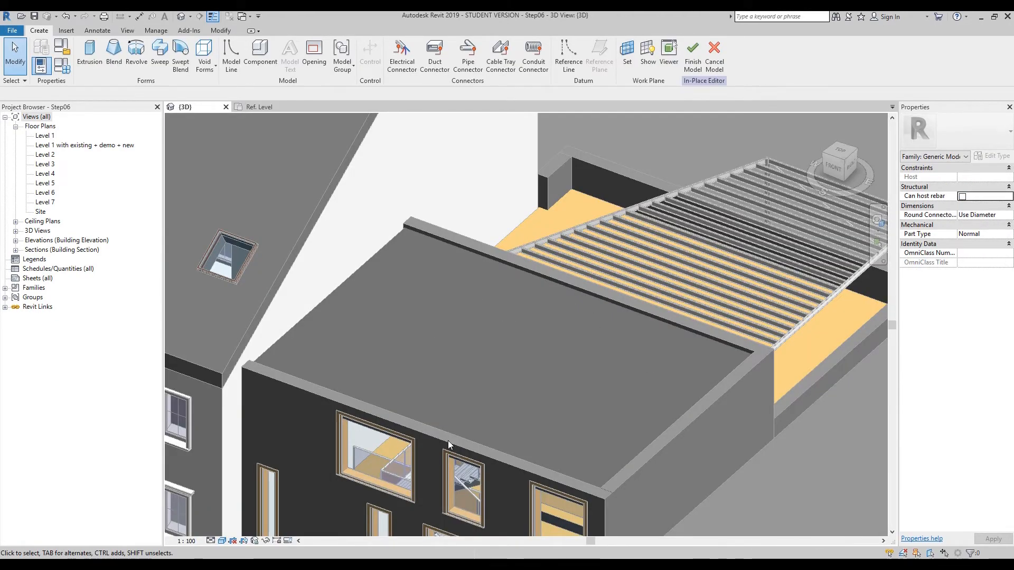
# - Orbit the 3D view to look down on the new building's flat roof and parapet
pyautogui.click(877, 221)
pyautogui.moveTo(728, 292); pyautogui.dragTo(665, 313)
pyautogui.scroll(-2, 571, 294)
pyautogui.moveTo(566, 316); pyautogui.dragTo(555, 308)
pyautogui.scroll(1, 567, 312)
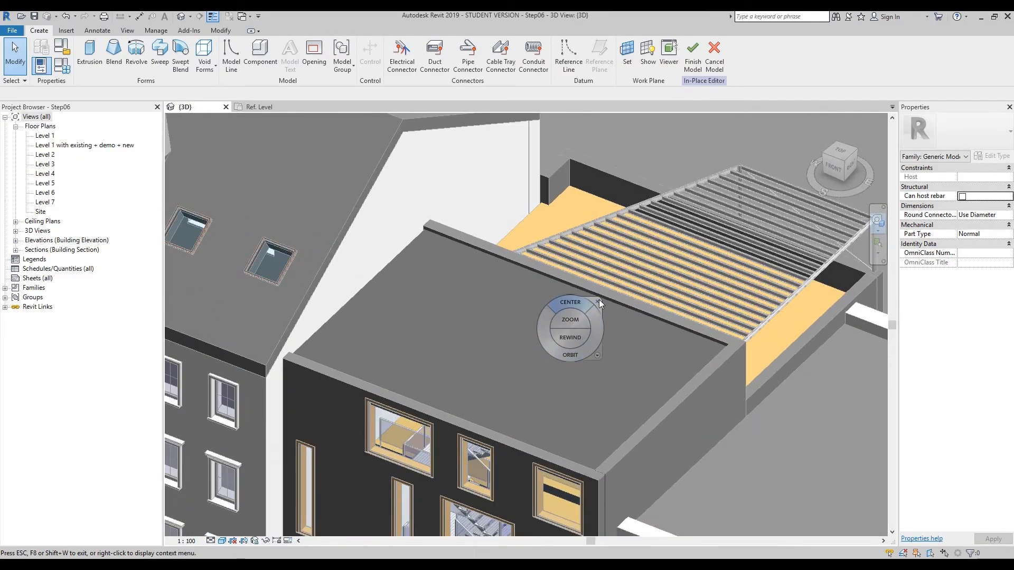
pyautogui.moveTo(598, 296); pyautogui.dragTo(607, 285, button='middle')
pyautogui.click(613, 281)
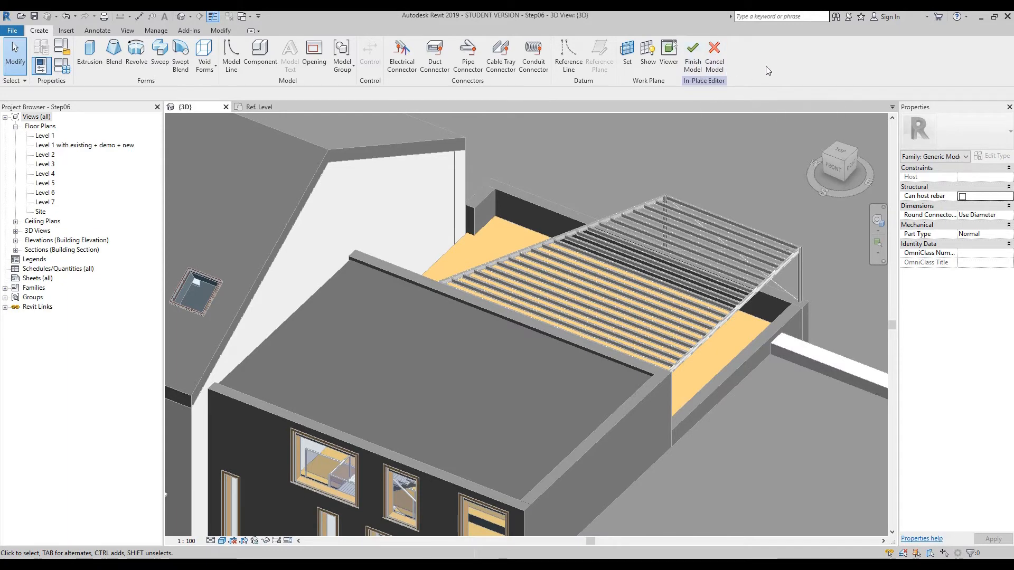
pyautogui.moveTo(584, 190); pyautogui.dragTo(617, 173, button='middle')
pyautogui.scroll(1, 606, 187)
pyautogui.scroll(-1, 678, 255)
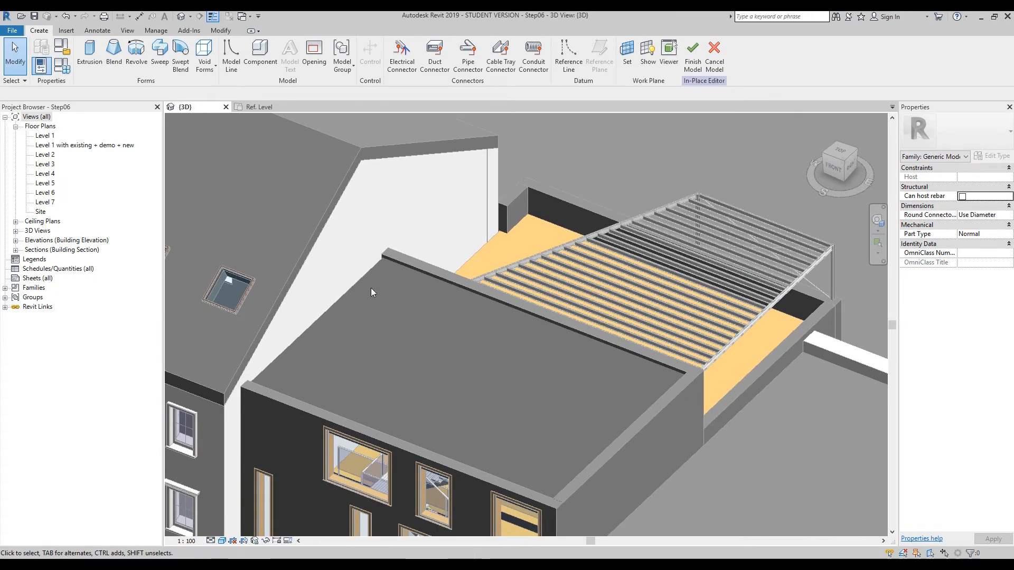
pyautogui.moveTo(562, 179); pyautogui.dragTo(583, 168, button='middle')
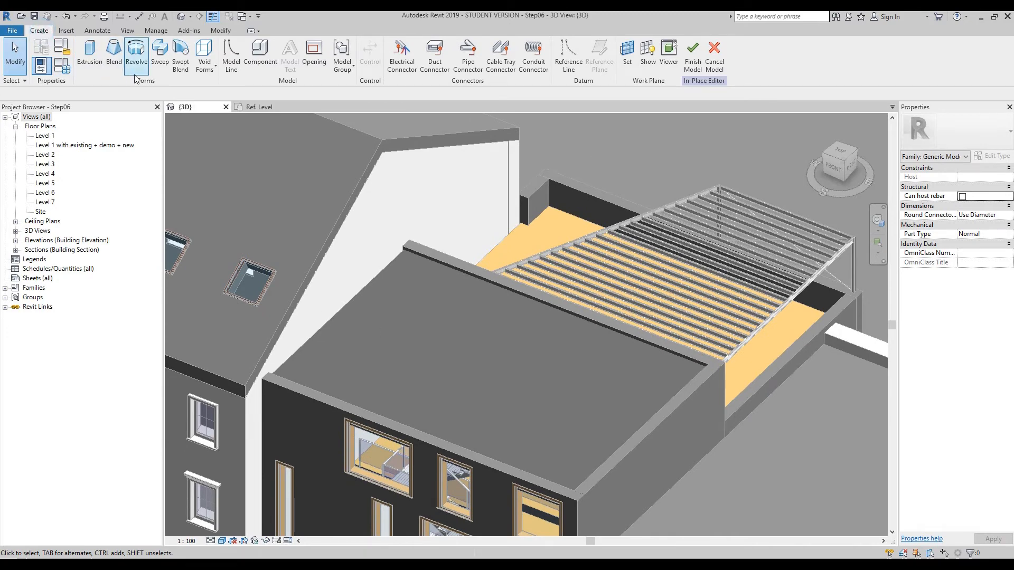
# - Start a sweep and pick the inner top edges of the flat roof's parapet on its three sides as the path
pyautogui.click(160, 52)
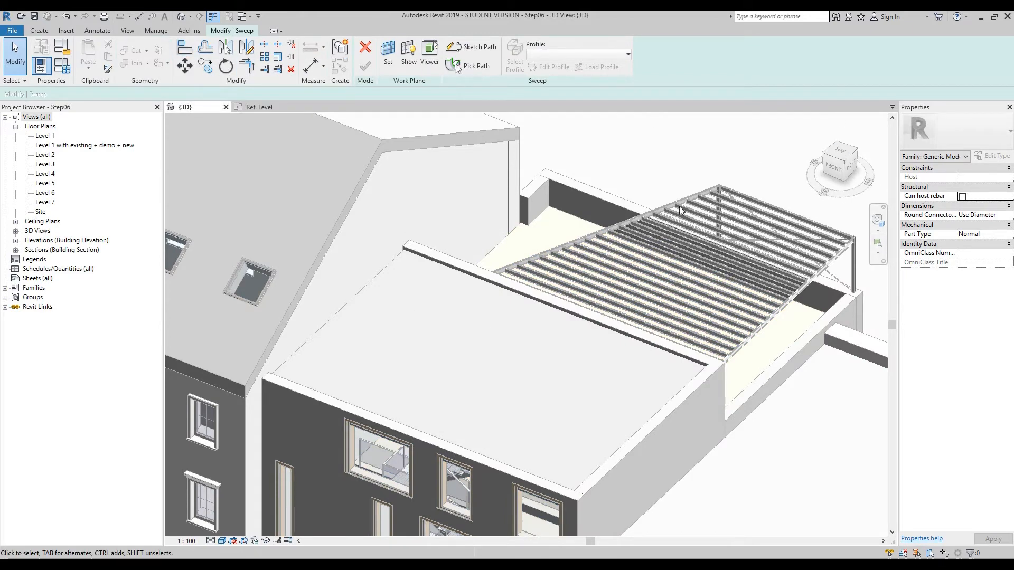
pyautogui.moveTo(543, 230); pyautogui.dragTo(588, 222, button='middle')
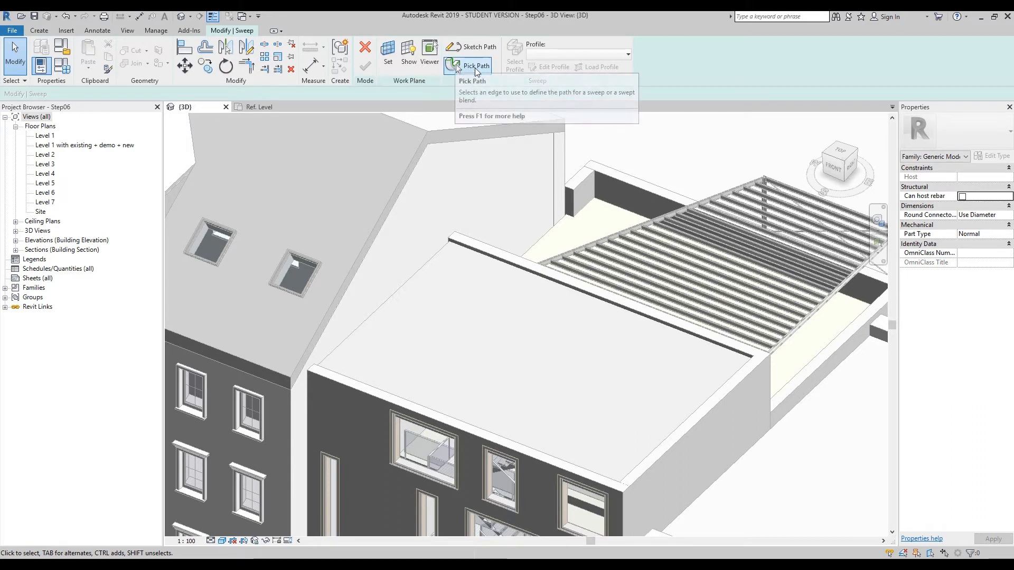
pyautogui.click(473, 67)
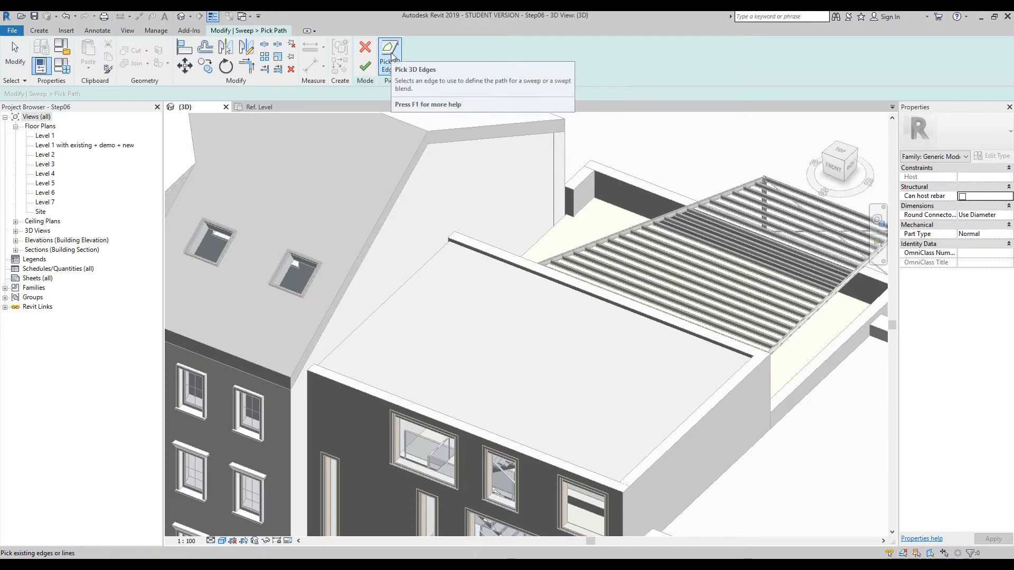
pyautogui.scroll(5, 430, 235)
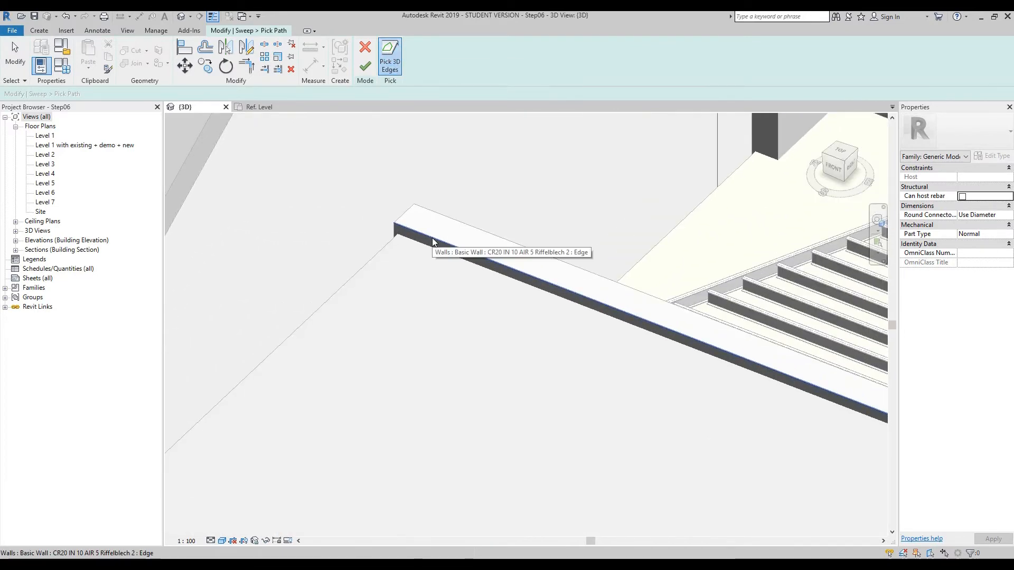
pyautogui.click(433, 238)
pyautogui.scroll(-4, 436, 243)
pyautogui.moveTo(546, 377); pyautogui.dragTo(400, 239, button='middle')
pyautogui.scroll(1, 521, 283)
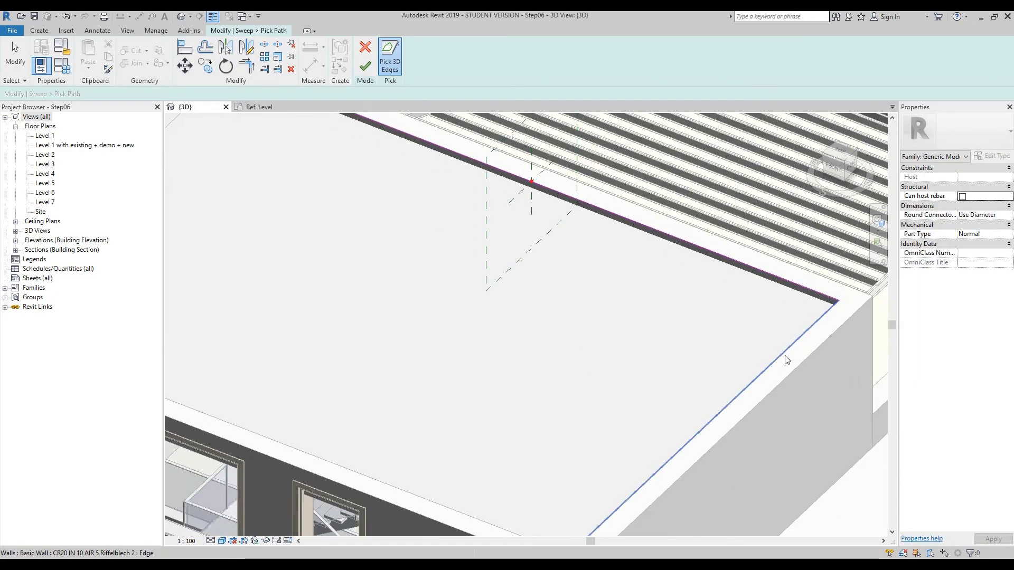
pyautogui.click(401, 486)
pyautogui.scroll(-3, 540, 463)
pyautogui.moveTo(557, 425); pyautogui.dragTo(549, 405, button='middle')
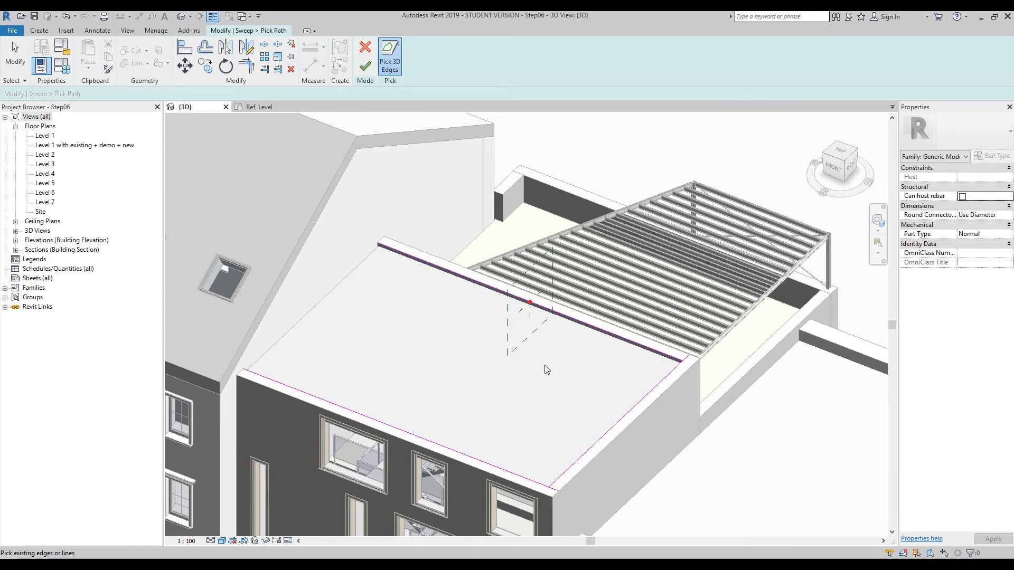
# - Examine the picked sweep path along the parapet from a closer and a rotated view
pyautogui.scroll(2, 546, 369)
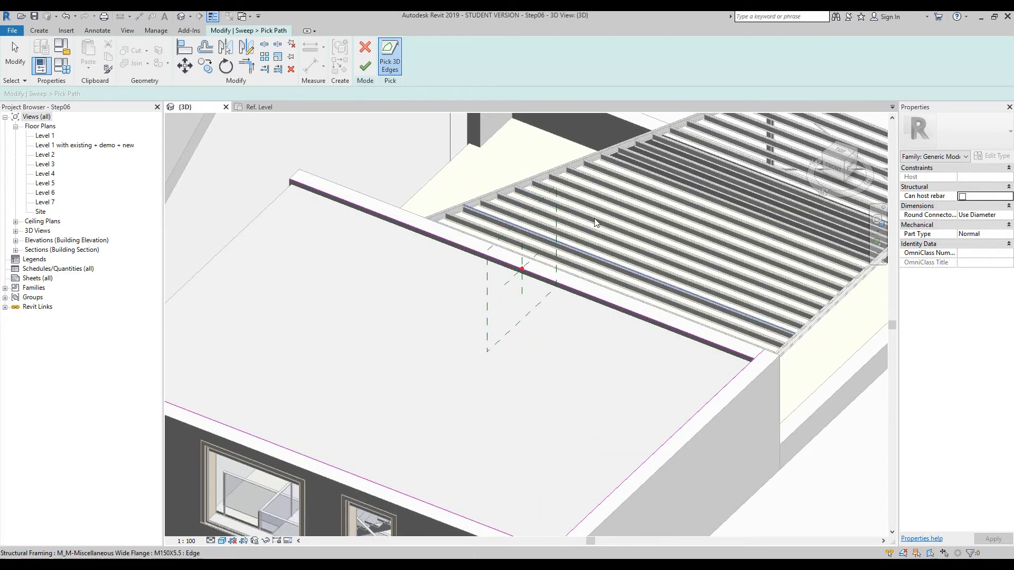
pyautogui.scroll(-3, 514, 301)
pyautogui.click(877, 221)
pyautogui.moveTo(691, 300); pyautogui.dragTo(459, 317)
pyautogui.moveTo(640, 339); pyautogui.dragTo(678, 303)
pyautogui.scroll(3, 502, 296)
pyautogui.scroll(-3, 502, 298)
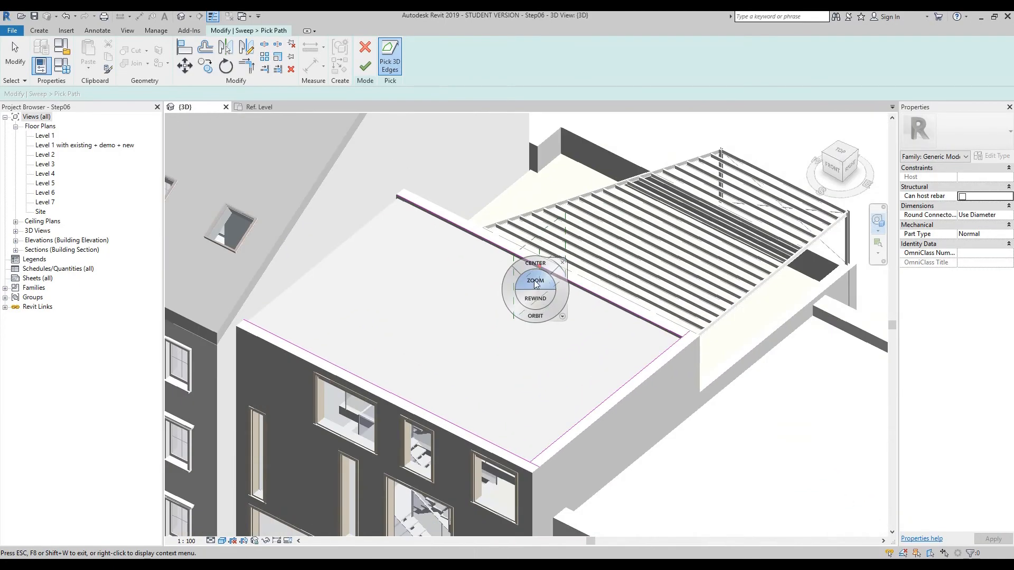
pyautogui.press('Escape')
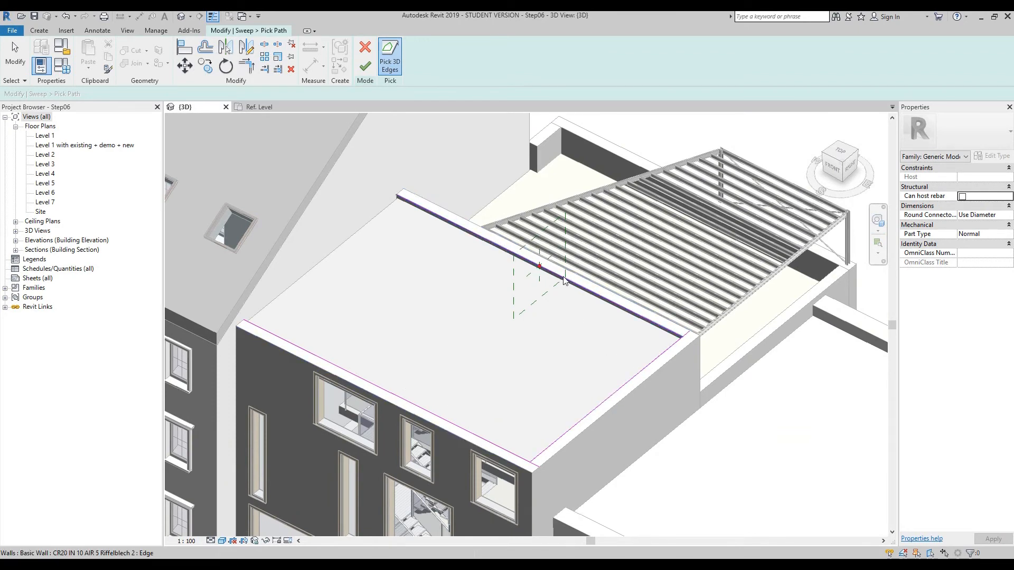
# - Trim the overlapping path lines to a clean corner at the parapet and finish the sweep path
pyautogui.scroll(2, 543, 351)
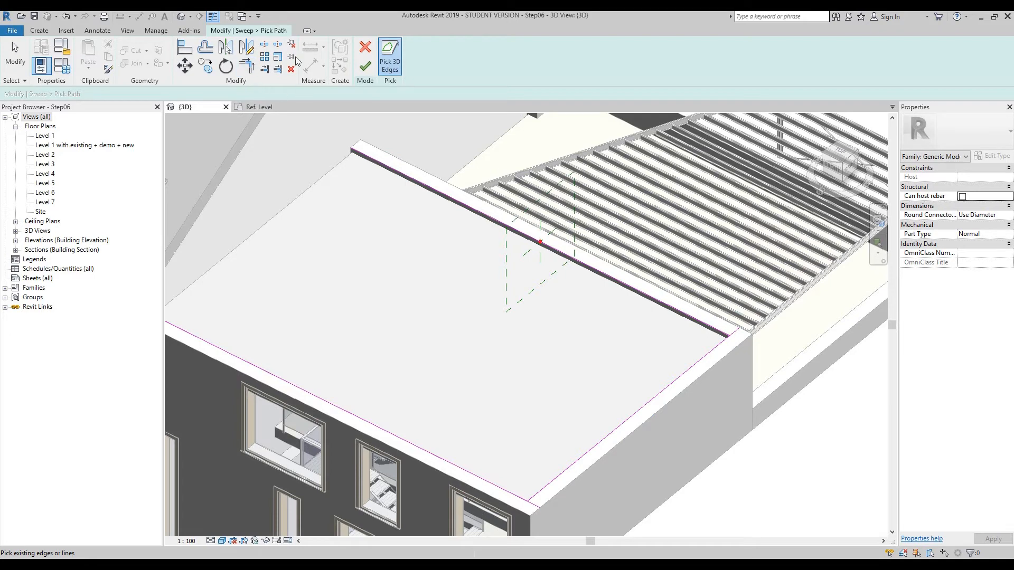
pyautogui.press('Escape')
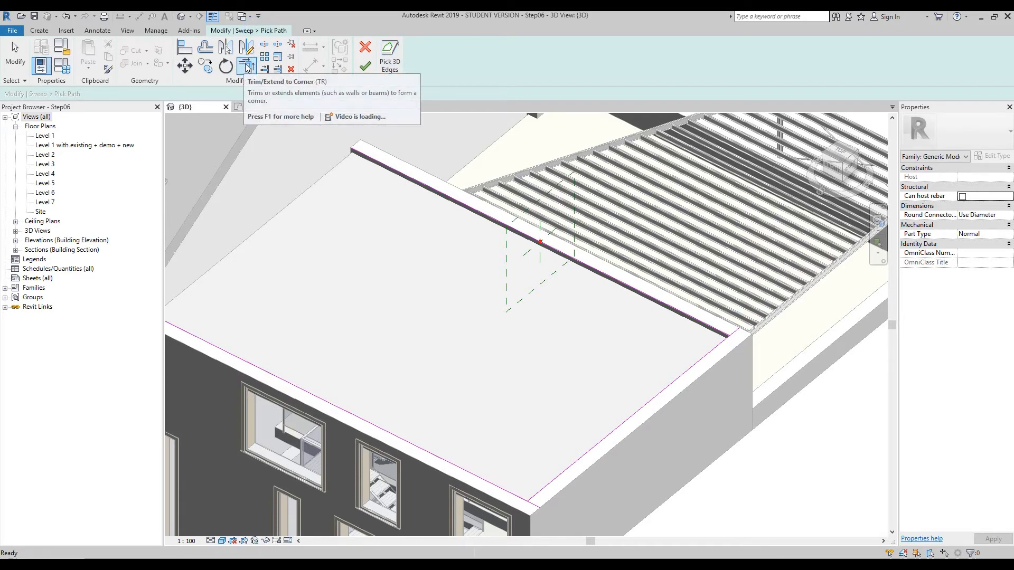
pyautogui.click(247, 67)
pyautogui.click(699, 322)
pyautogui.click(715, 348)
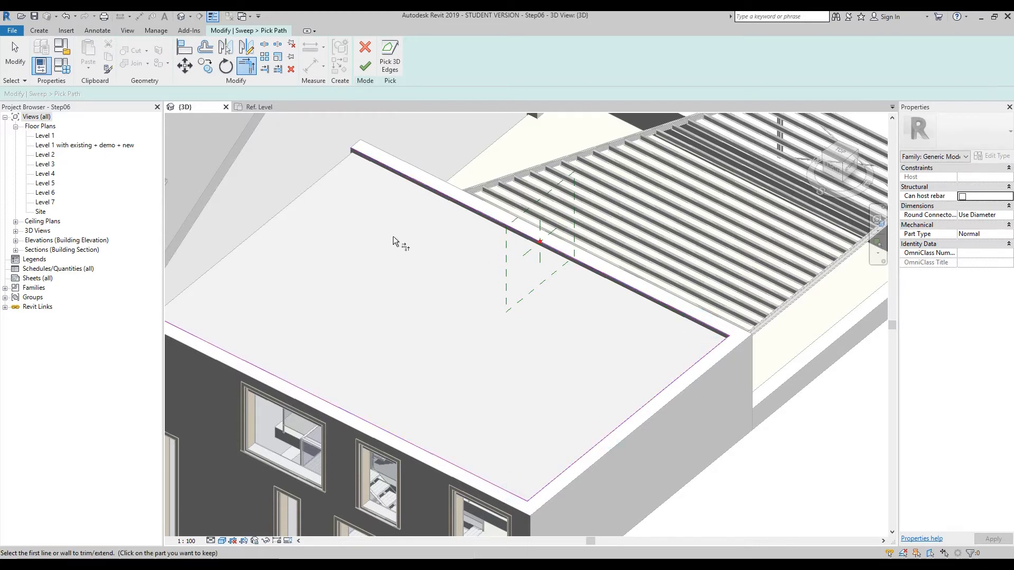
pyautogui.moveTo(393, 242); pyautogui.dragTo(429, 256, button='middle')
pyautogui.click(365, 67)
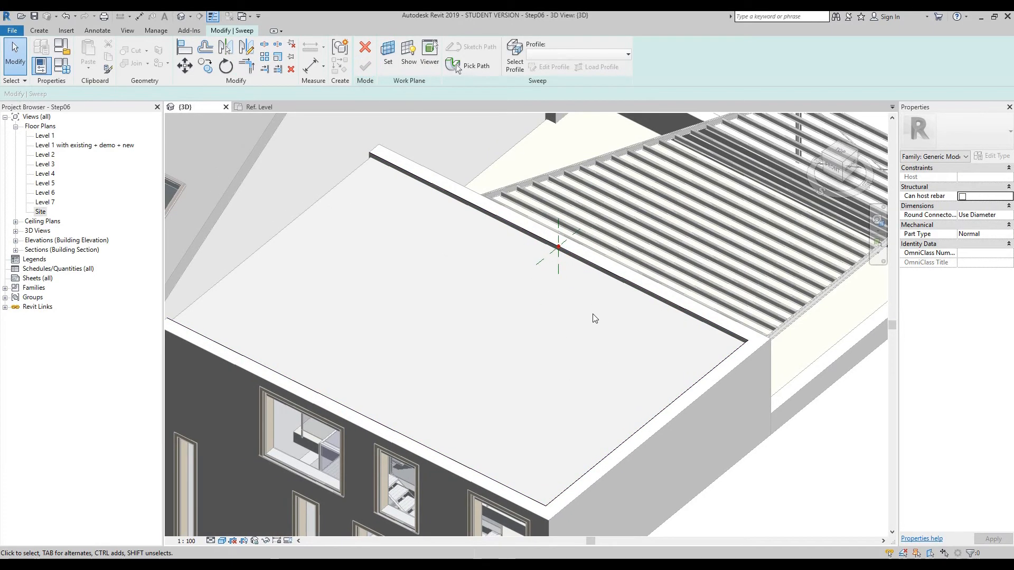
# - Select the sweep's profile and orient the 3D view to Right, close up on the profile plane at the parapet
pyautogui.click(561, 264)
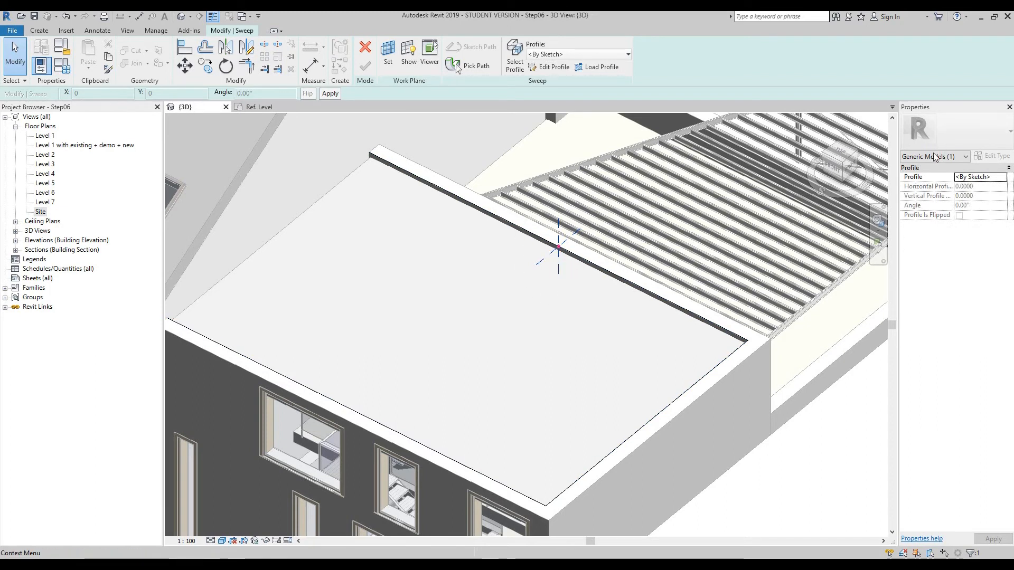
pyautogui.click(853, 172)
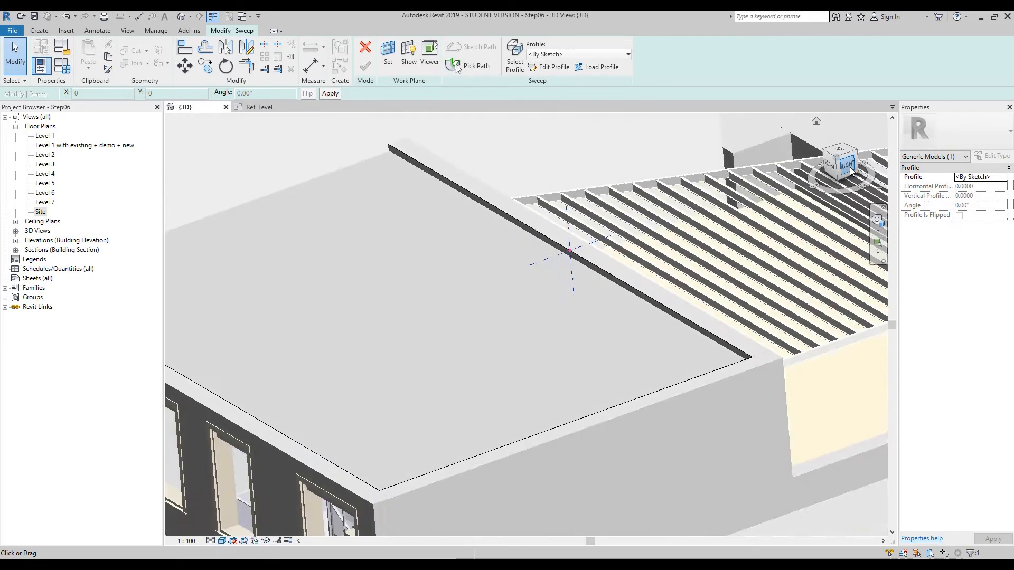
pyautogui.scroll(-2, 403, 235)
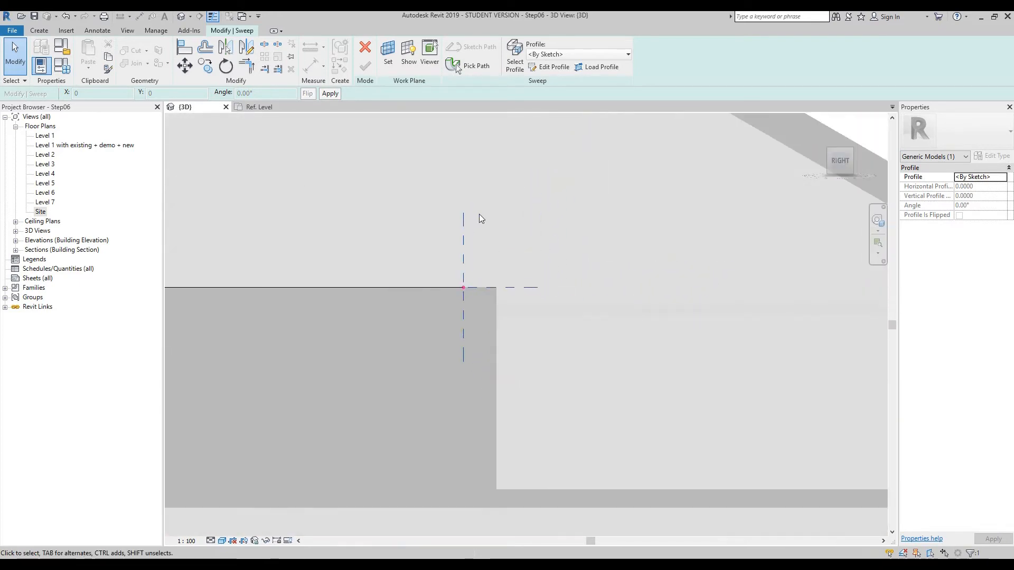
pyautogui.moveTo(496, 255); pyautogui.dragTo(575, 298, button='middle')
pyautogui.scroll(2, 555, 327)
pyautogui.moveTo(644, 262); pyautogui.dragTo(604, 266, button='middle')
pyautogui.scroll(1, 578, 284)
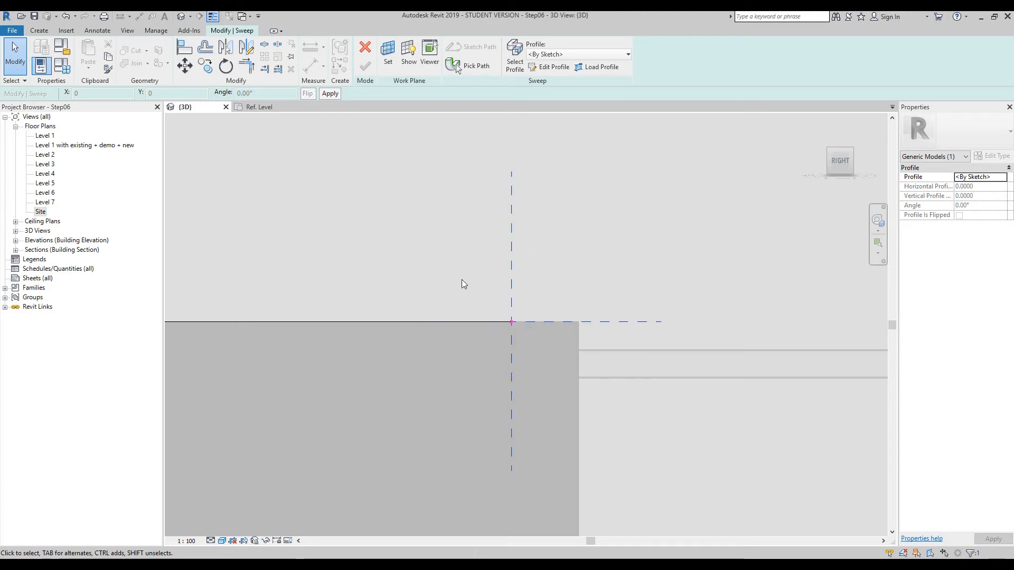
# - Sketch an open three-segment profile over the parapet: an outer leg, a top sloping down toward the roof and a short inner leg
pyautogui.click(553, 68)
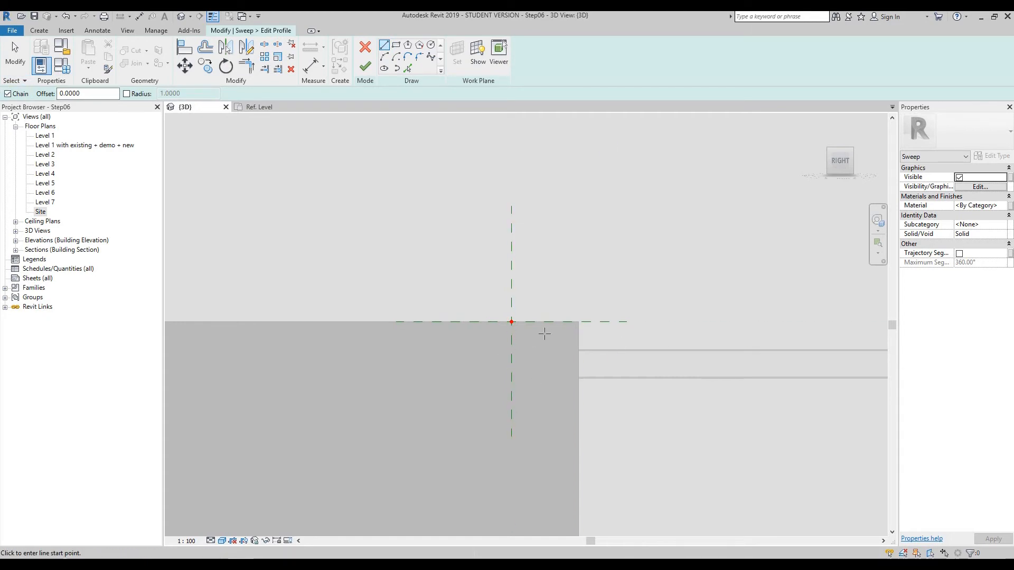
pyautogui.scroll(3, 596, 323)
pyautogui.scroll(1, 576, 348)
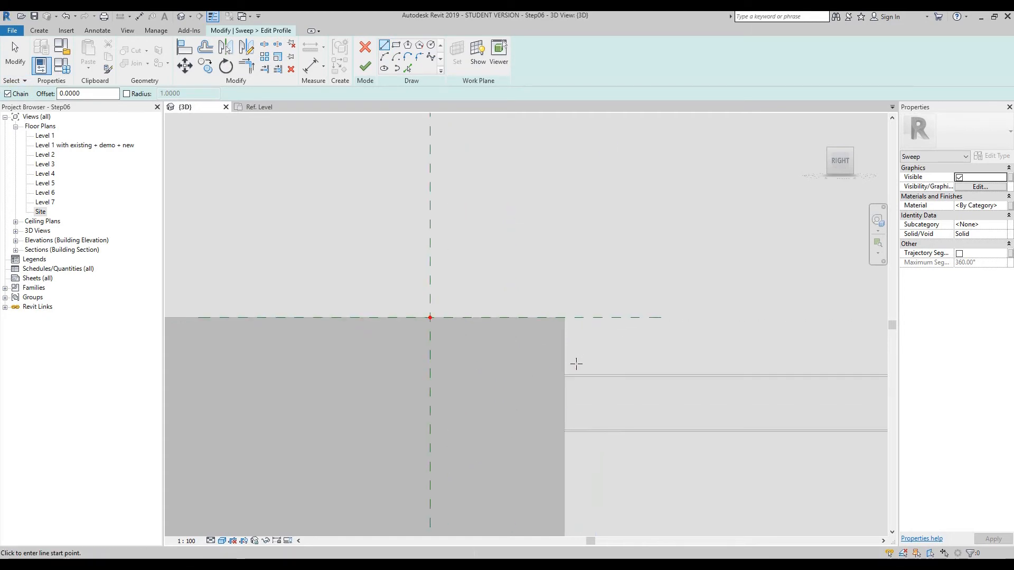
pyautogui.click(582, 352)
pyautogui.click(588, 270)
pyautogui.click(411, 308)
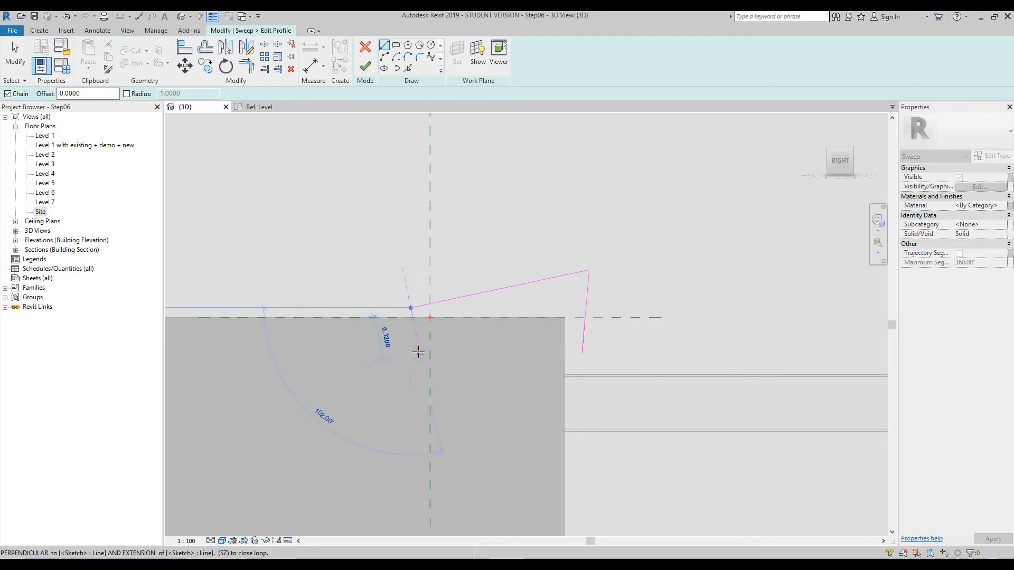
pyautogui.click(417, 341)
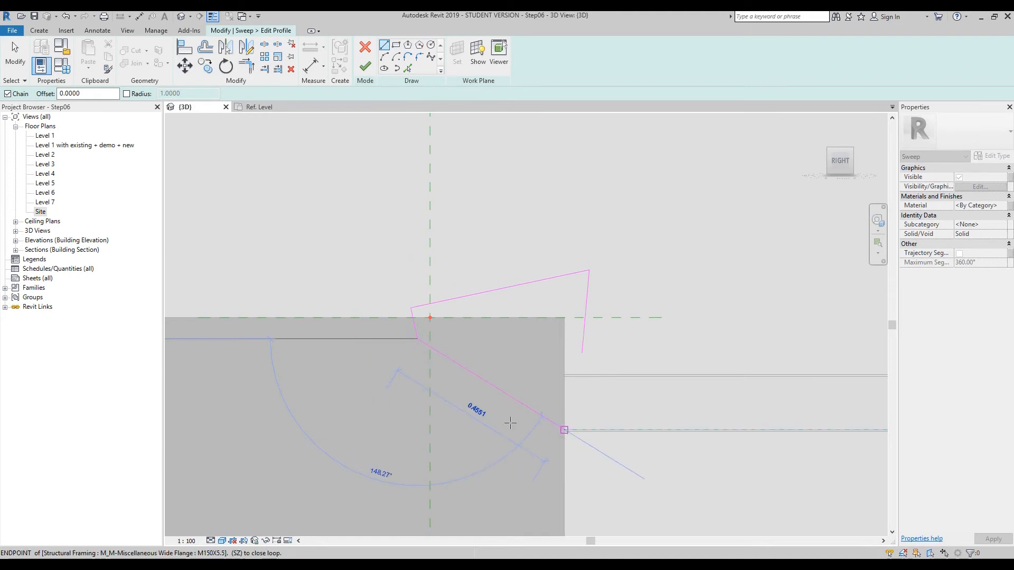
pyautogui.press('Escape')
pyautogui.scroll(3, 444, 360)
pyautogui.moveTo(440, 374); pyautogui.dragTo(424, 414, button='middle')
pyautogui.moveTo(456, 220); pyautogui.dragTo(408, 260, button='middle')
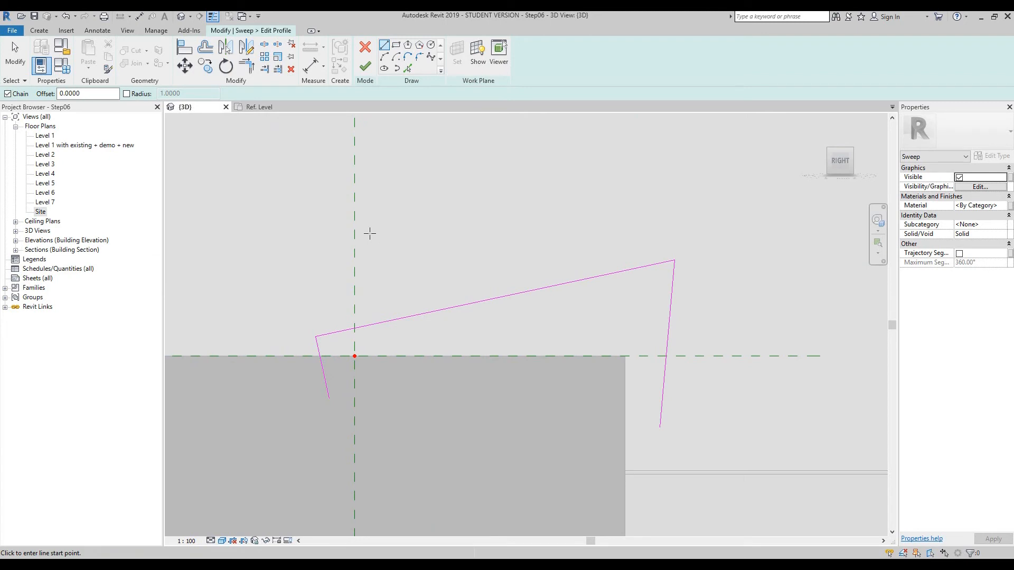
pyautogui.press('Escape')
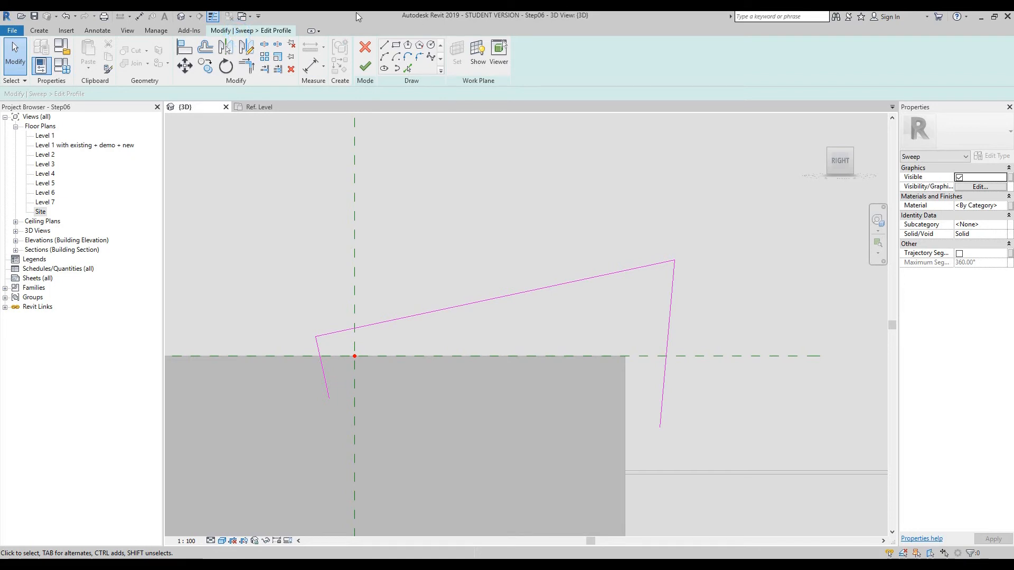
# - Offset the whole chain of profile lines outward by 0.0020 with Pick Lines
pyautogui.click(408, 69)
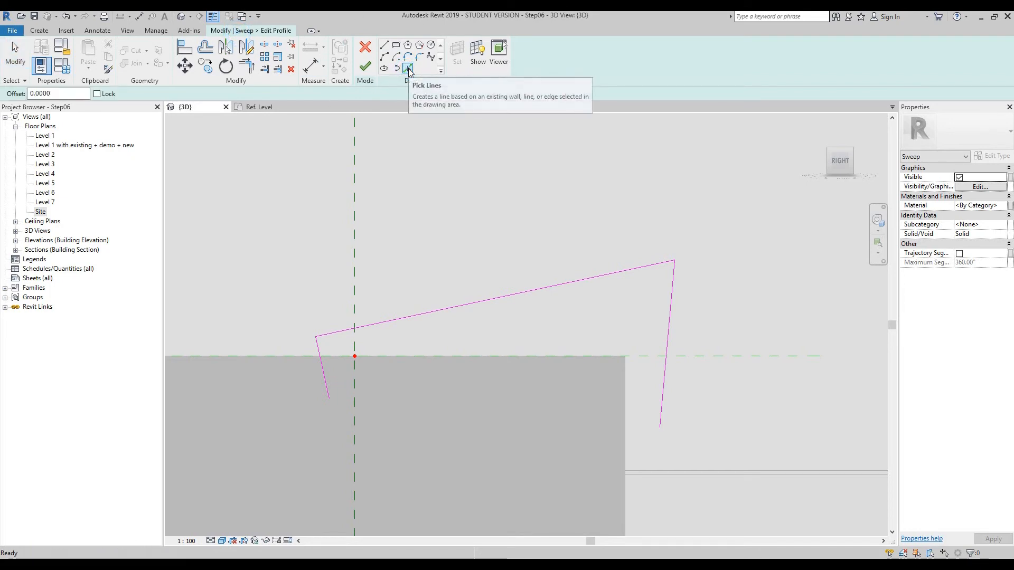
pyautogui.click(68, 95)
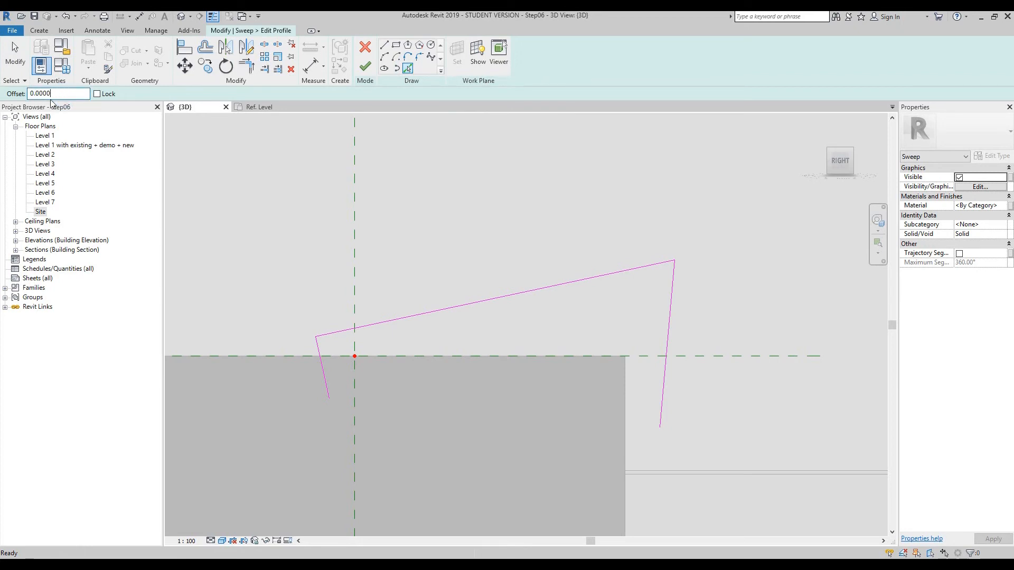
pyautogui.moveTo(59, 93); pyautogui.dragTo(44, 94)
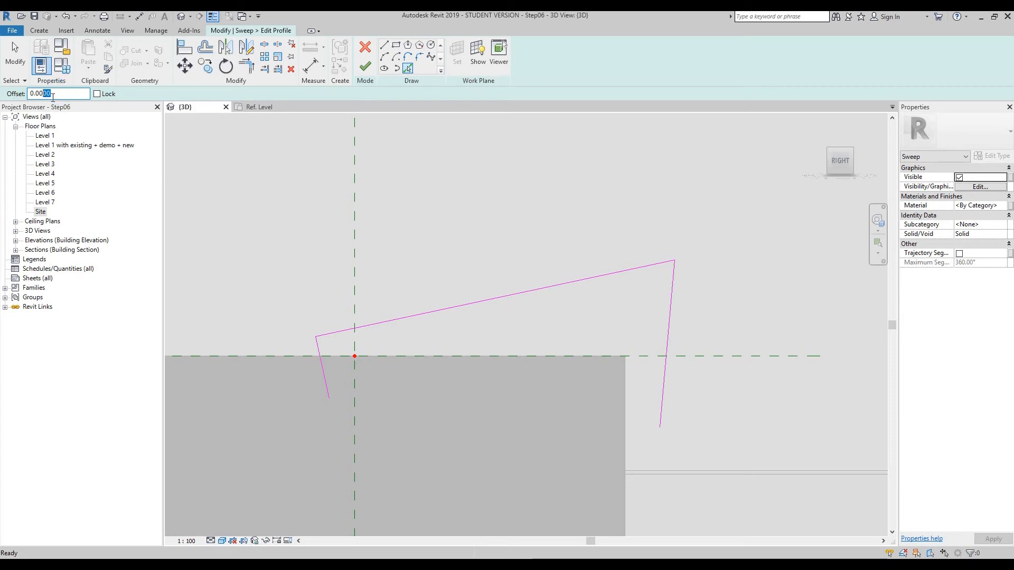
pyautogui.click(146, 94)
pyautogui.scroll(2, 498, 299)
pyautogui.moveTo(568, 269); pyautogui.dragTo(637, 261, button='middle')
pyautogui.scroll(4, 320, 307)
pyautogui.moveTo(319, 291); pyautogui.dragTo(451, 206, button='middle')
pyautogui.scroll(2, 378, 252)
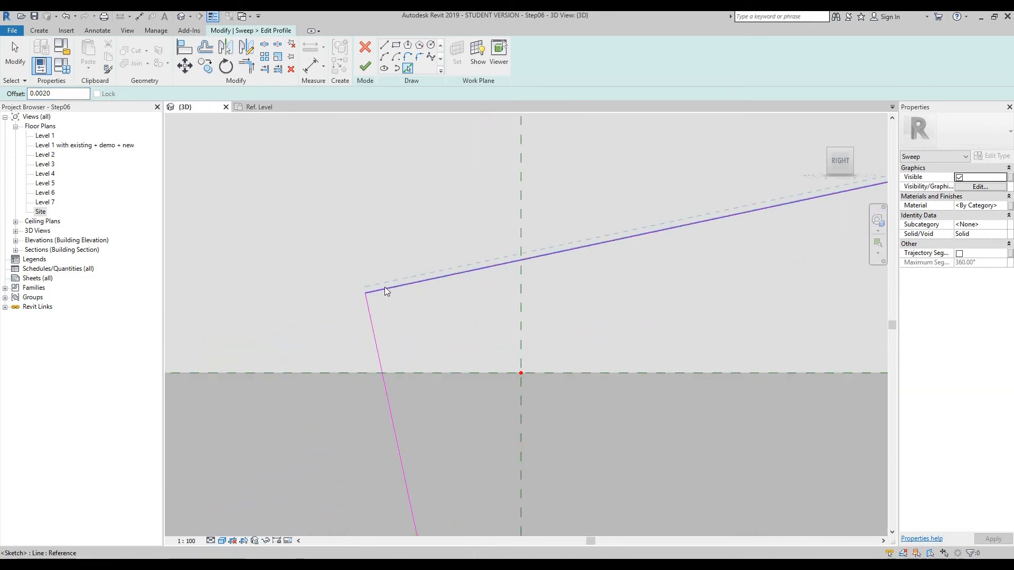
pyautogui.press('Tab')
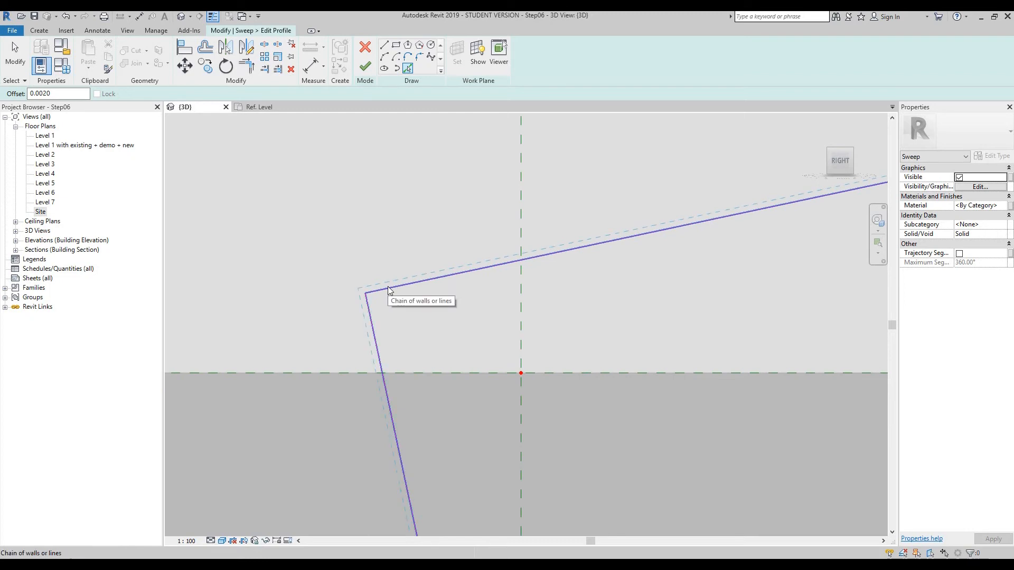
pyautogui.scroll(-3, 387, 287)
pyautogui.scroll(6, 388, 287)
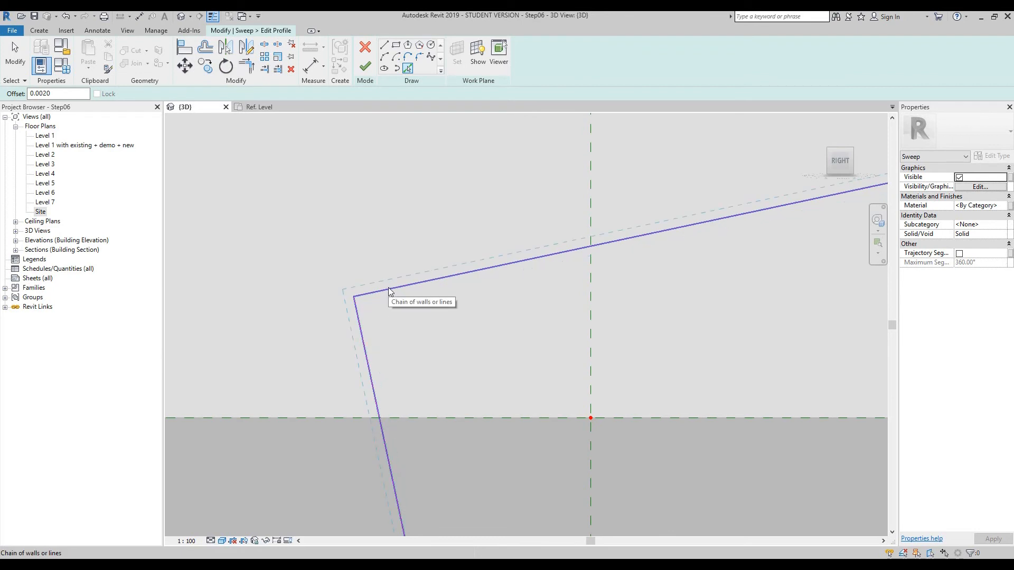
pyautogui.click(388, 288)
pyautogui.scroll(-5, 369, 287)
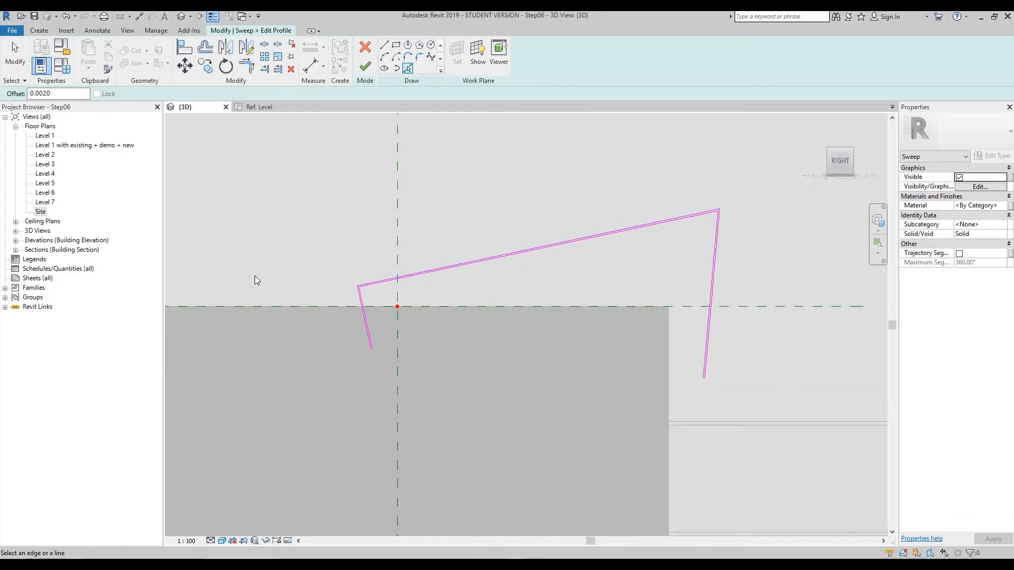
# - Draw a short line across the two parallel lines at the open lower end of the profile's inner leg
pyautogui.click(384, 45)
pyautogui.scroll(6, 372, 349)
pyautogui.scroll(2, 372, 314)
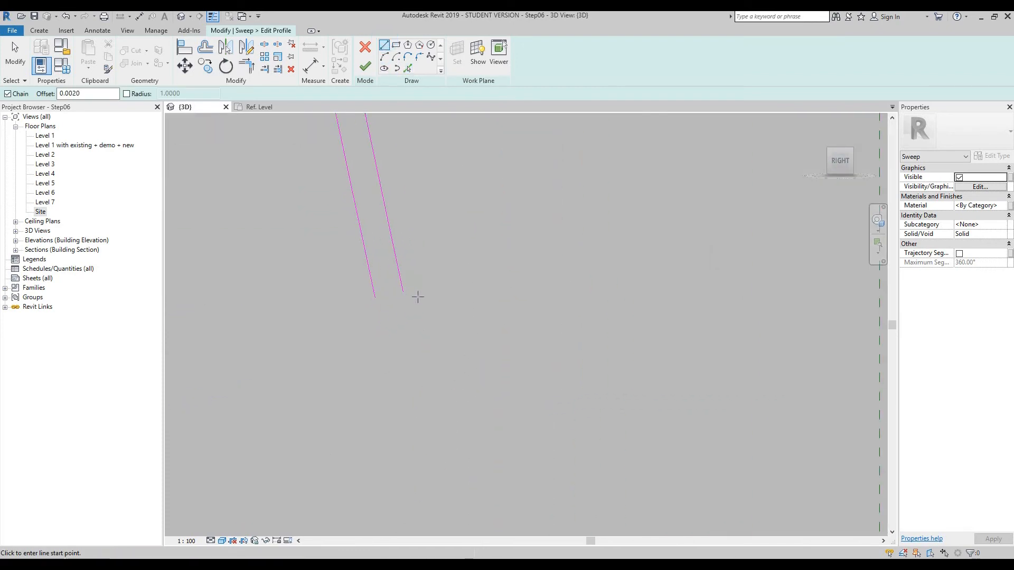
pyautogui.click(374, 306)
pyautogui.scroll(-5, 360, 407)
pyautogui.scroll(-3, 375, 401)
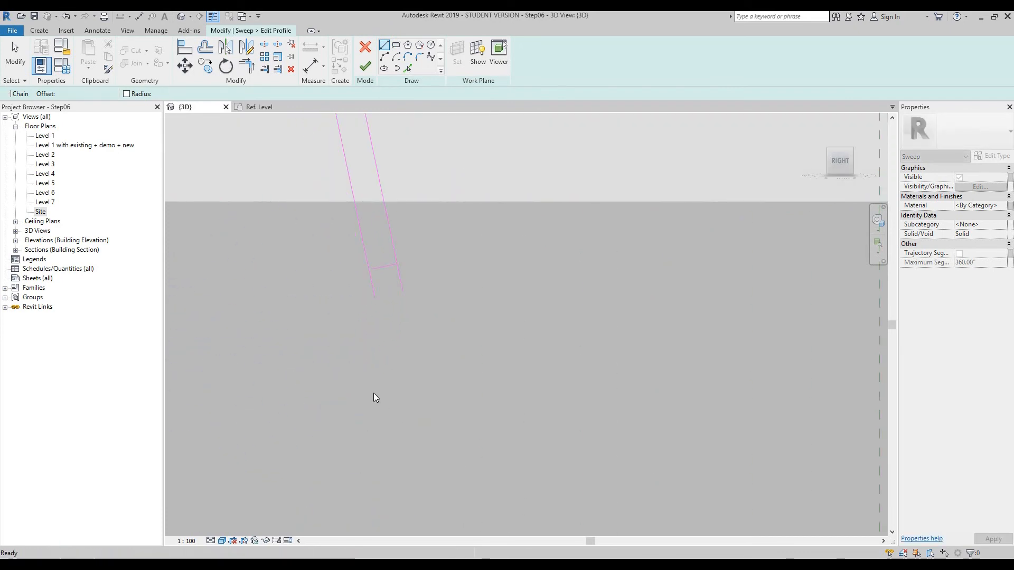
pyautogui.press('Escape')
# - Draw a short horizontal line across the two parallel lines at the open lower end of the profile's outer leg
pyautogui.scroll(-3, 484, 389)
pyautogui.moveTo(484, 390); pyautogui.dragTo(530, 409, button='middle')
pyautogui.scroll(4, 625, 448)
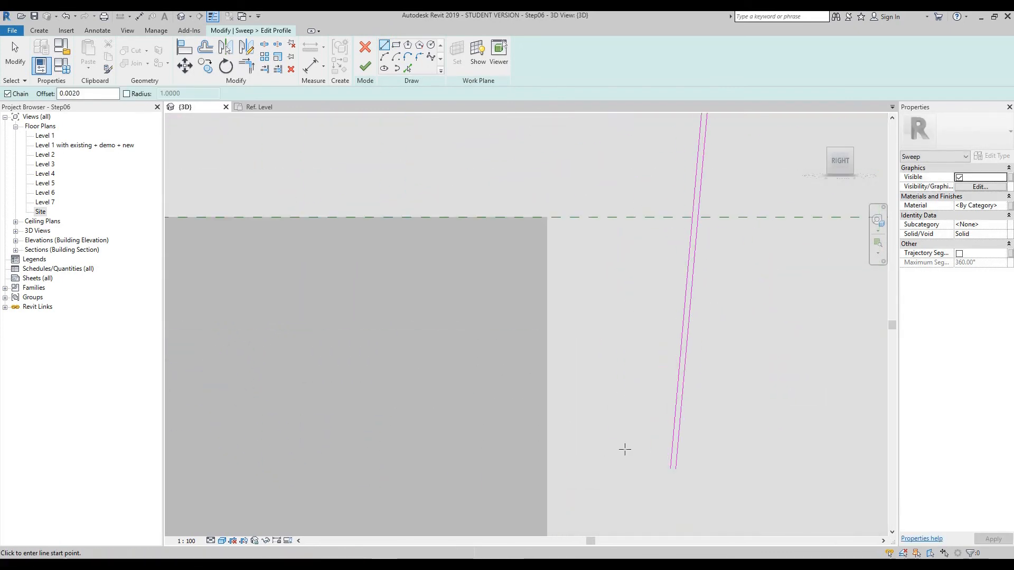
pyautogui.click(682, 470)
pyautogui.scroll(2, 679, 481)
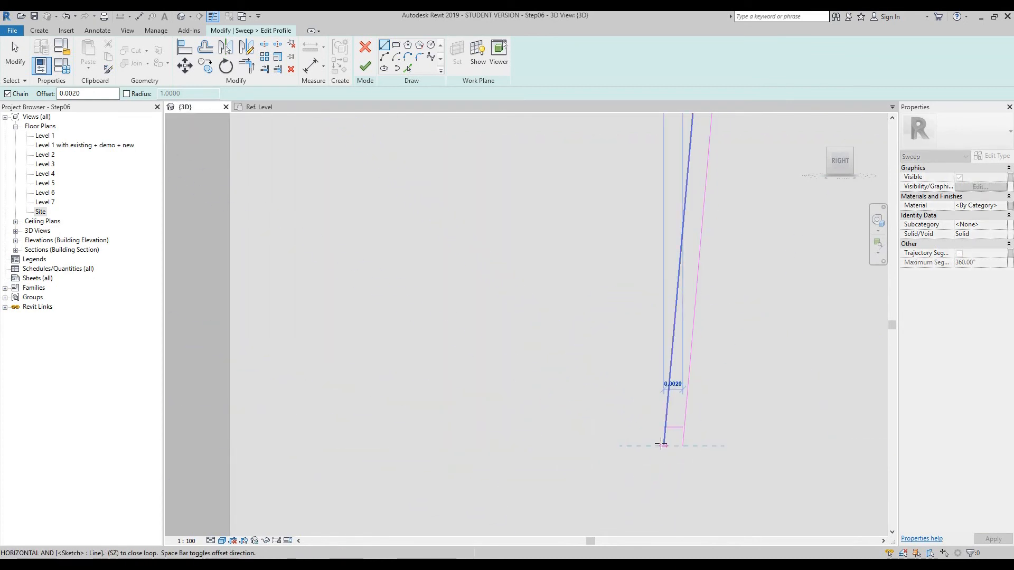
pyautogui.press('Escape')
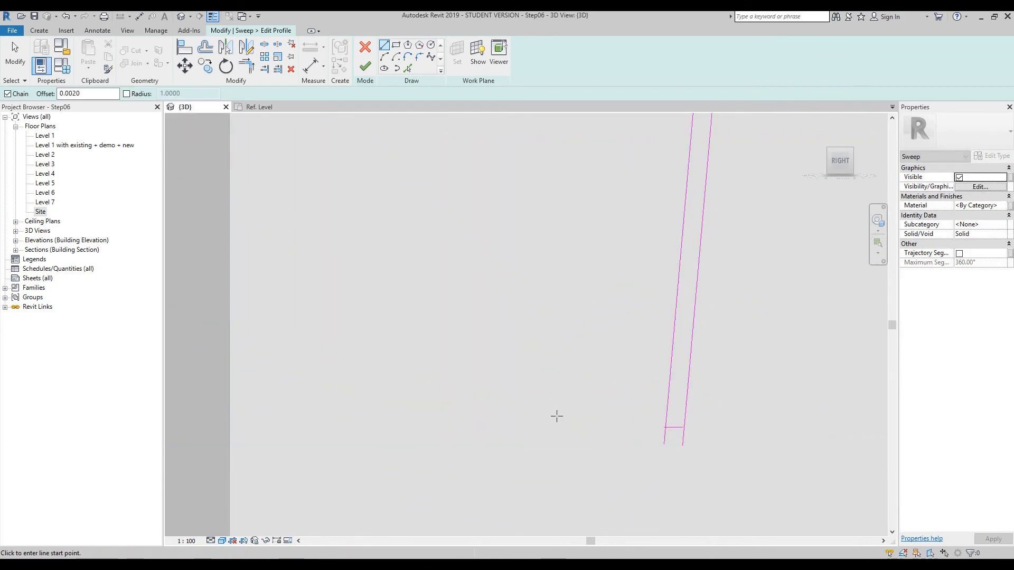
pyautogui.scroll(-4, 636, 454)
pyautogui.moveTo(636, 441); pyautogui.dragTo(739, 437, button='middle')
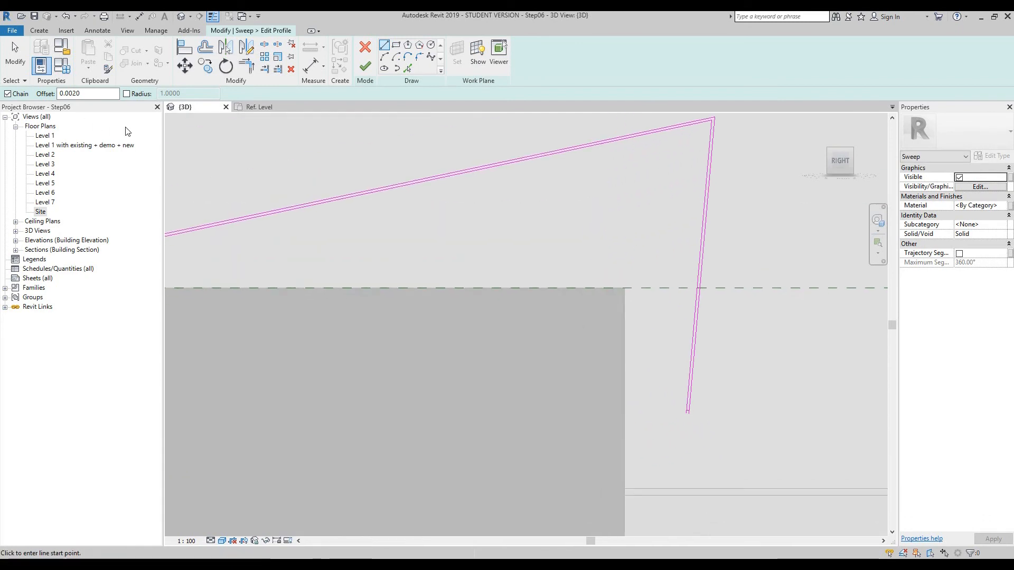
pyautogui.press('Escape')
# - Trim both long lines of the outer leg to corners with its short closing line
pyautogui.scroll(5, 724, 387)
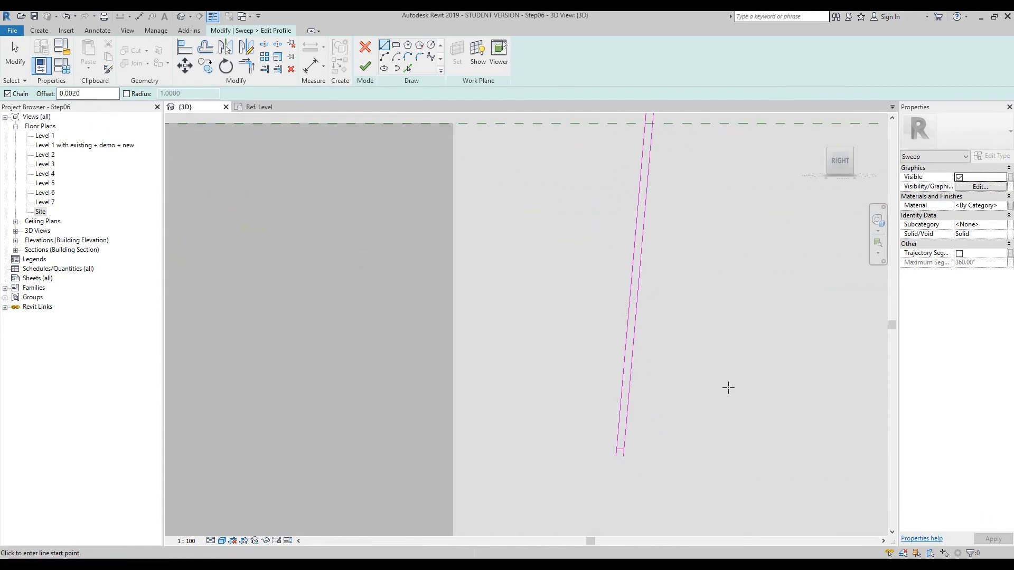
pyautogui.moveTo(679, 455); pyautogui.dragTo(604, 449, button='middle')
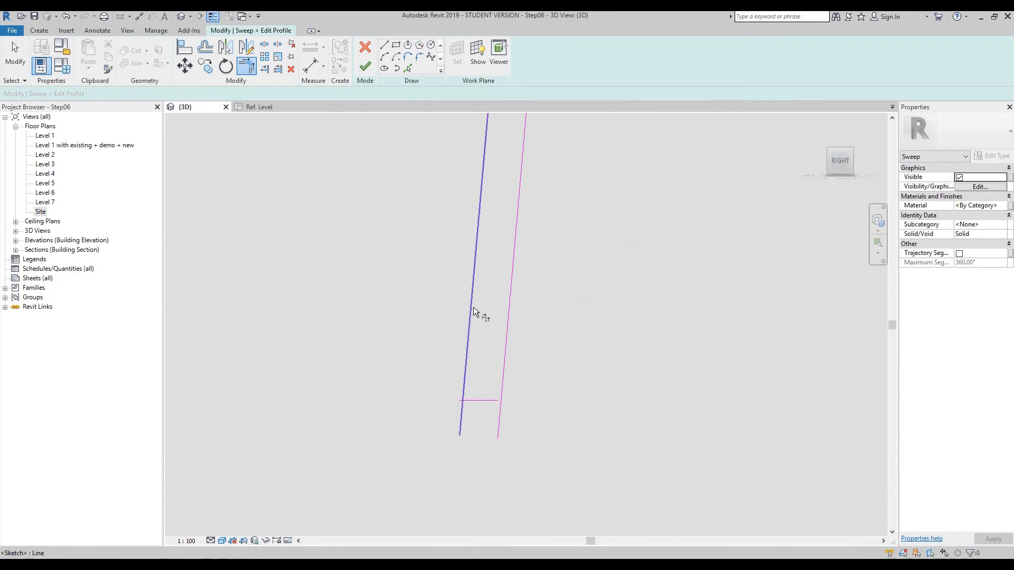
pyautogui.click(489, 398)
pyautogui.click(508, 343)
pyautogui.click(480, 402)
# - Trim both long lines of the inner leg to corners with its short closing line
pyautogui.scroll(-5, 628, 492)
pyautogui.scroll(-7, 629, 492)
pyautogui.moveTo(416, 494); pyautogui.dragTo(620, 362, button='middle')
pyautogui.scroll(6, 435, 314)
pyautogui.scroll(4, 480, 350)
pyautogui.click(397, 270)
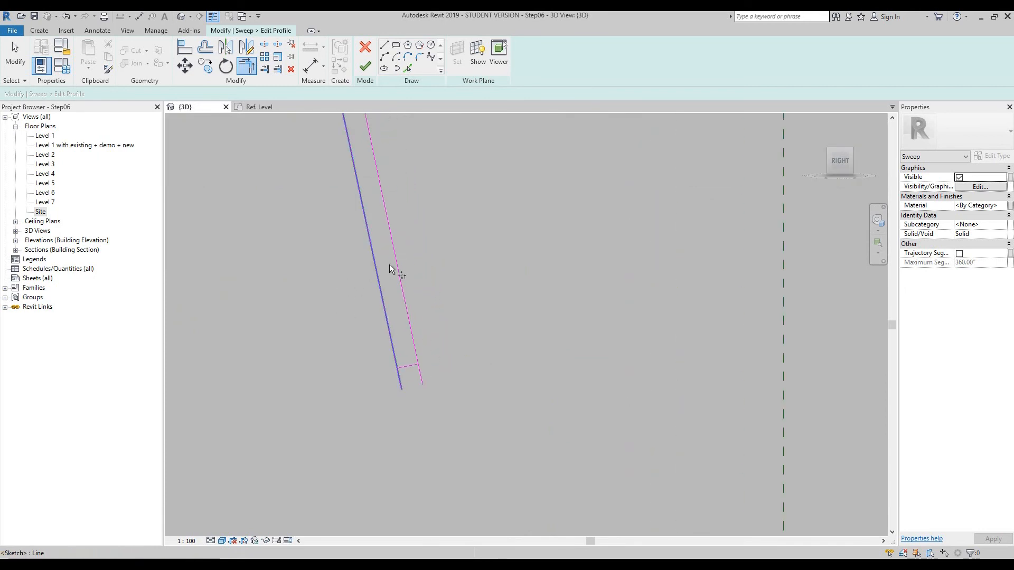
pyautogui.click(405, 364)
pyautogui.click(388, 318)
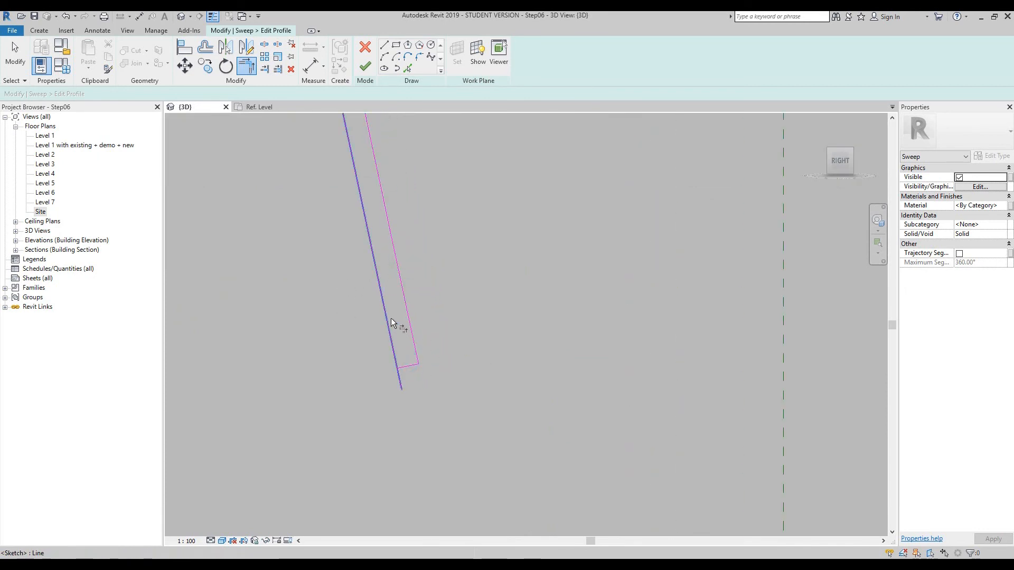
pyautogui.click(411, 361)
pyautogui.scroll(-6, 385, 402)
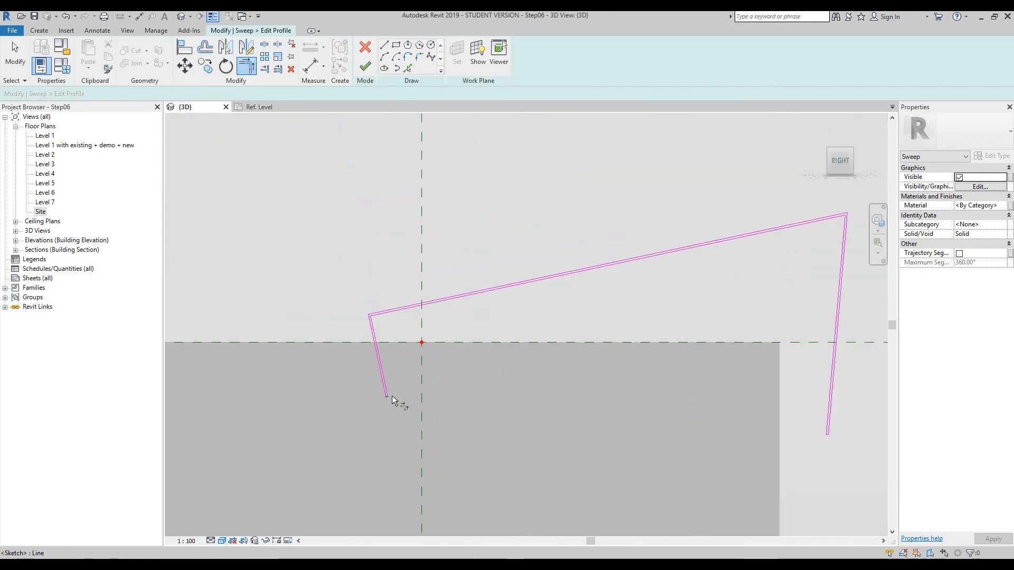
pyautogui.moveTo(489, 392); pyautogui.dragTo(509, 357, button='middle')
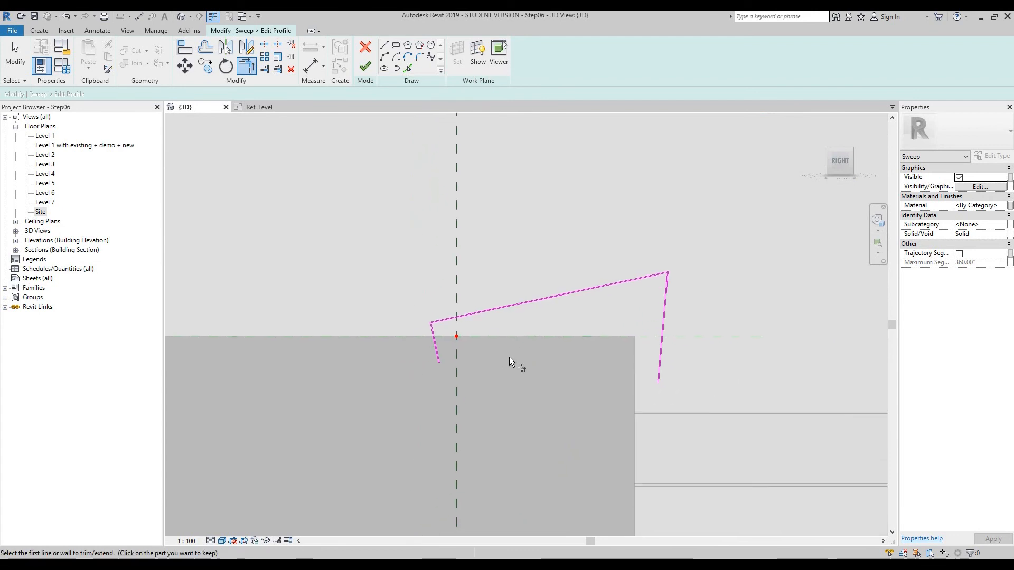
# - Finish the profile sketch and the sweep, and orbit the 3D view to look down on the flat roof and its parapets
pyautogui.click(365, 68)
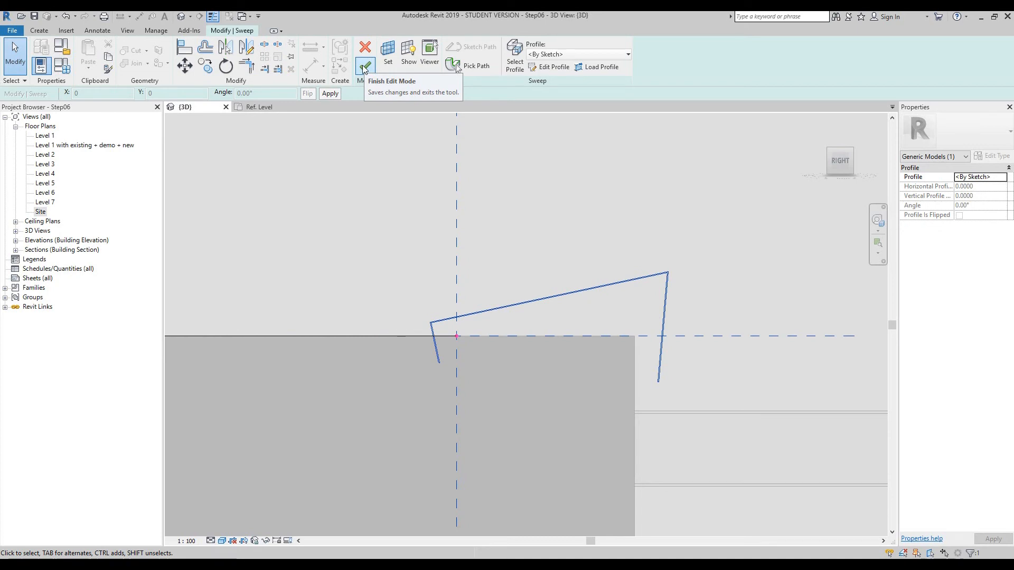
pyautogui.click(365, 68)
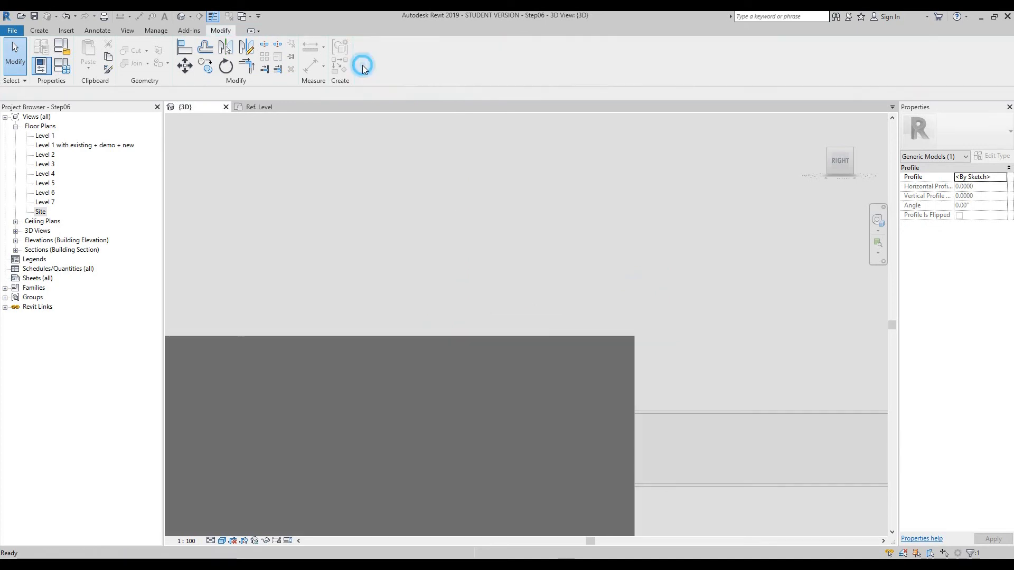
pyautogui.click(876, 222)
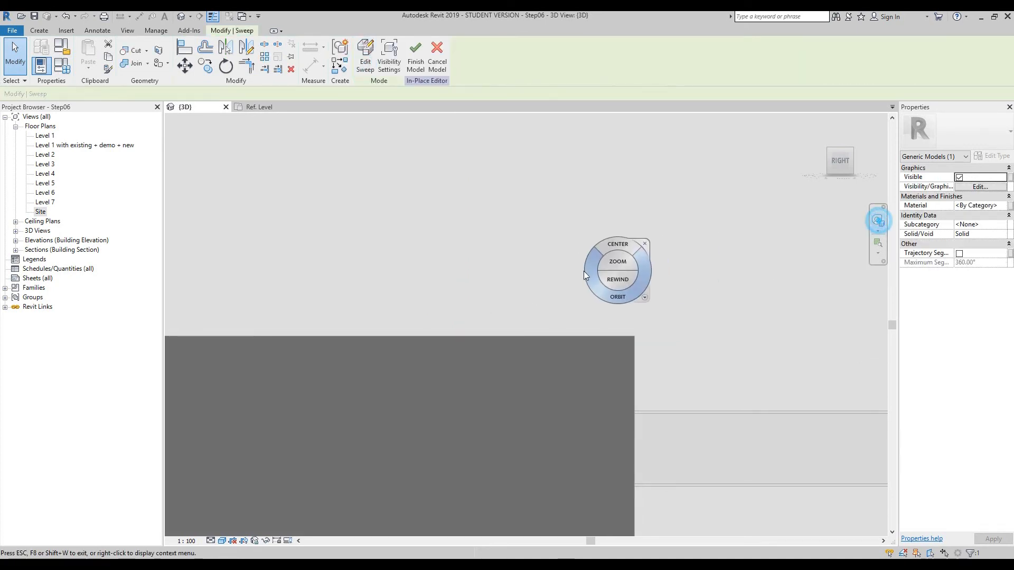
pyautogui.scroll(-5, 583, 269)
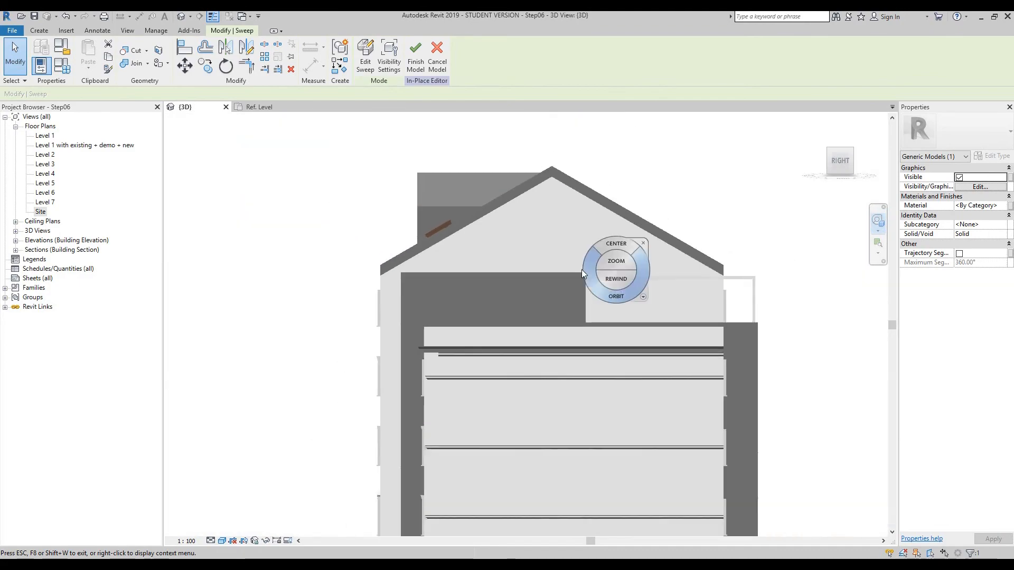
pyautogui.moveTo(582, 271); pyautogui.dragTo(669, 316)
pyautogui.scroll(3, 497, 291)
pyautogui.moveTo(498, 291); pyautogui.dragTo(558, 331, button='middle')
pyautogui.click(563, 272)
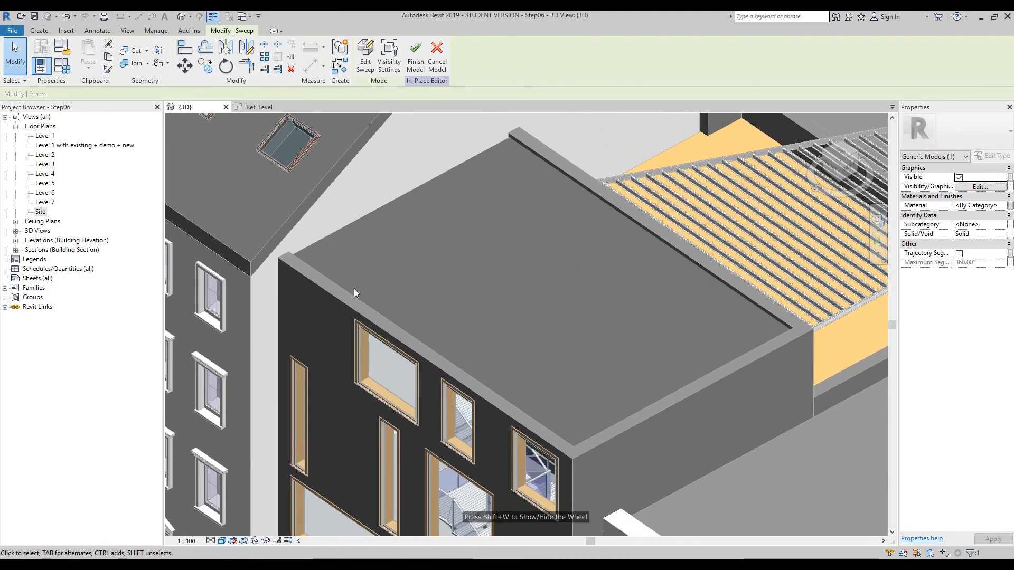
pyautogui.moveTo(539, 276); pyautogui.dragTo(552, 283, button='middle')
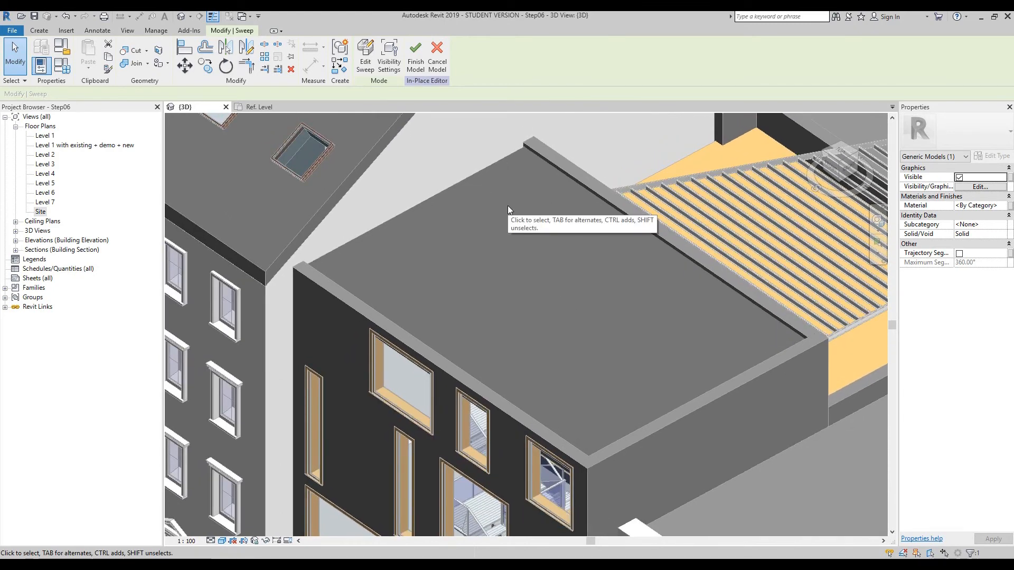
pyautogui.moveTo(508, 206); pyautogui.dragTo(499, 227, button='middle')
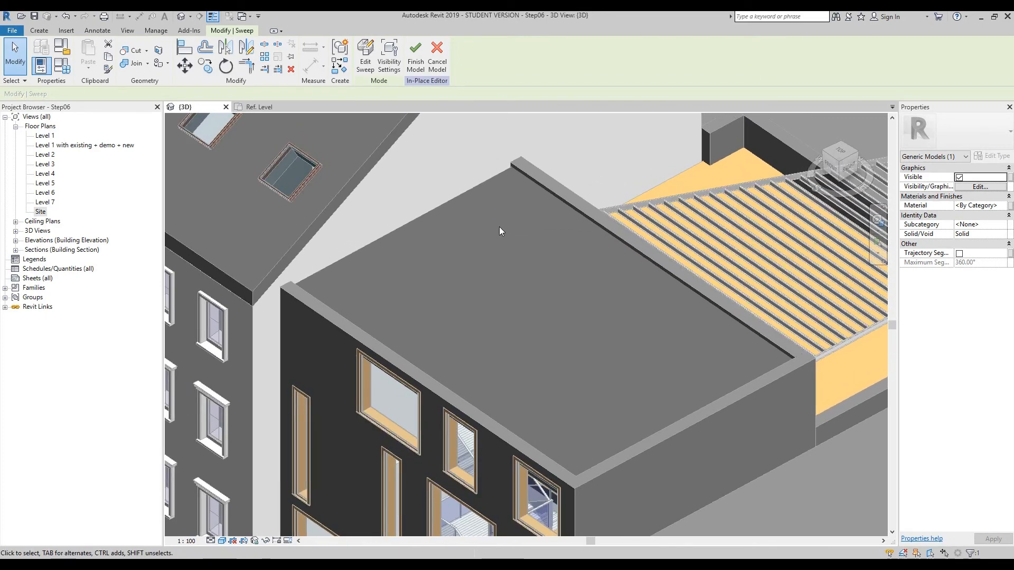
# - Turn on the Generic Models category in the 3D view's visibility overrides and deselect the sweep
pyautogui.press('v')
pyautogui.press('v')
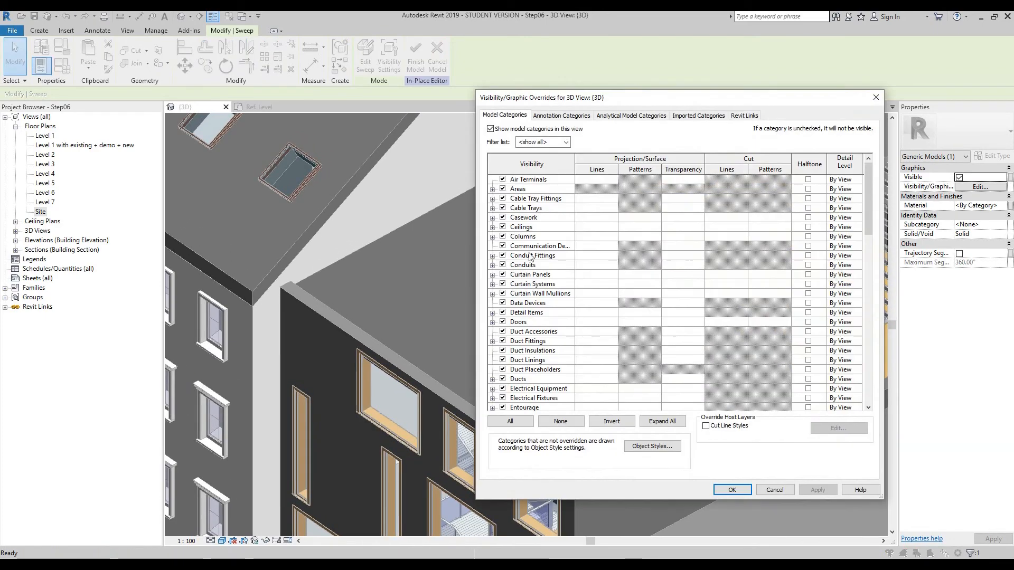
pyautogui.moveTo(665, 102); pyautogui.dragTo(509, 102)
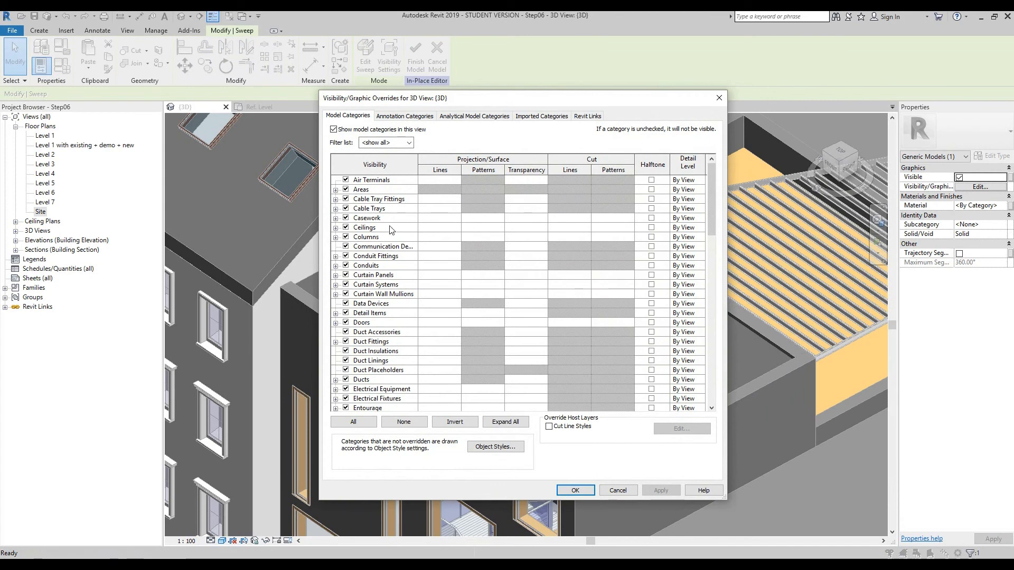
pyautogui.click(402, 238)
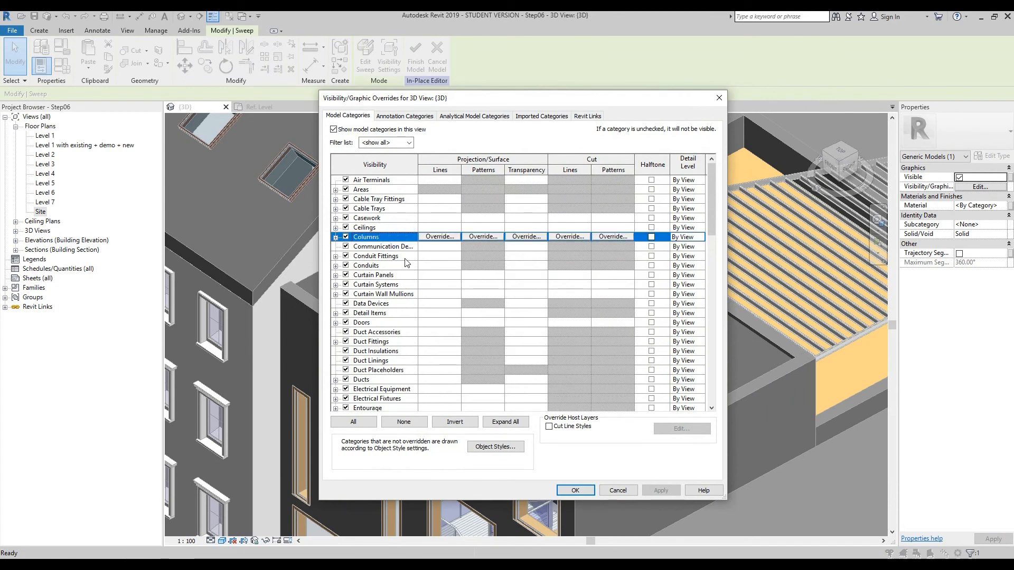
pyautogui.press('g')
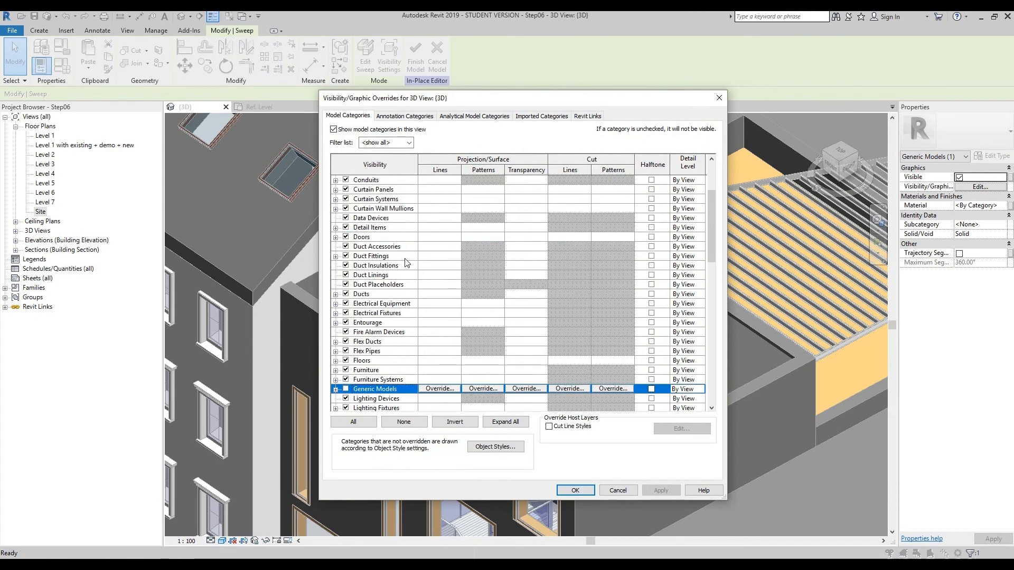
pyautogui.click(346, 389)
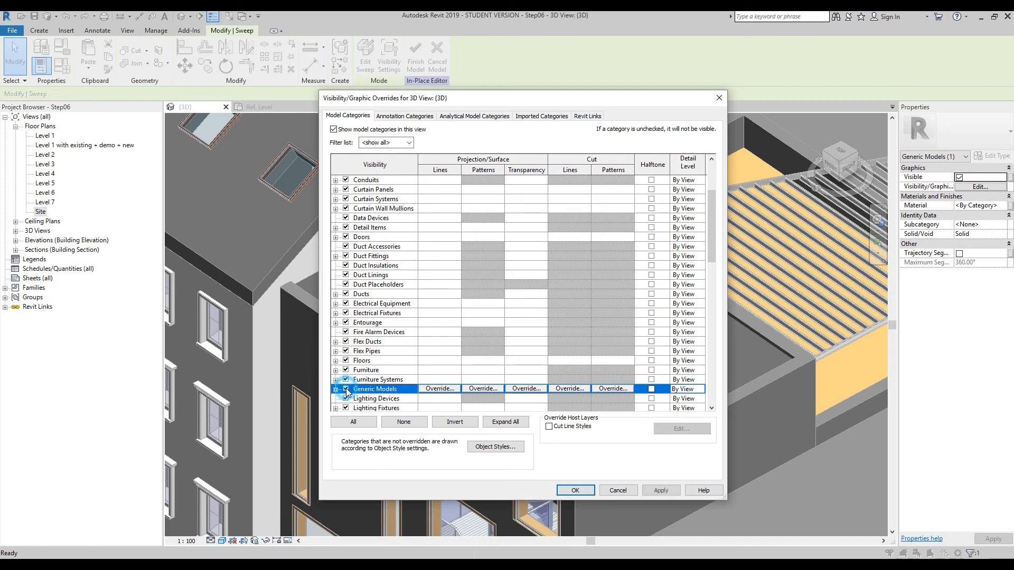
pyautogui.click(576, 491)
pyautogui.click(662, 440)
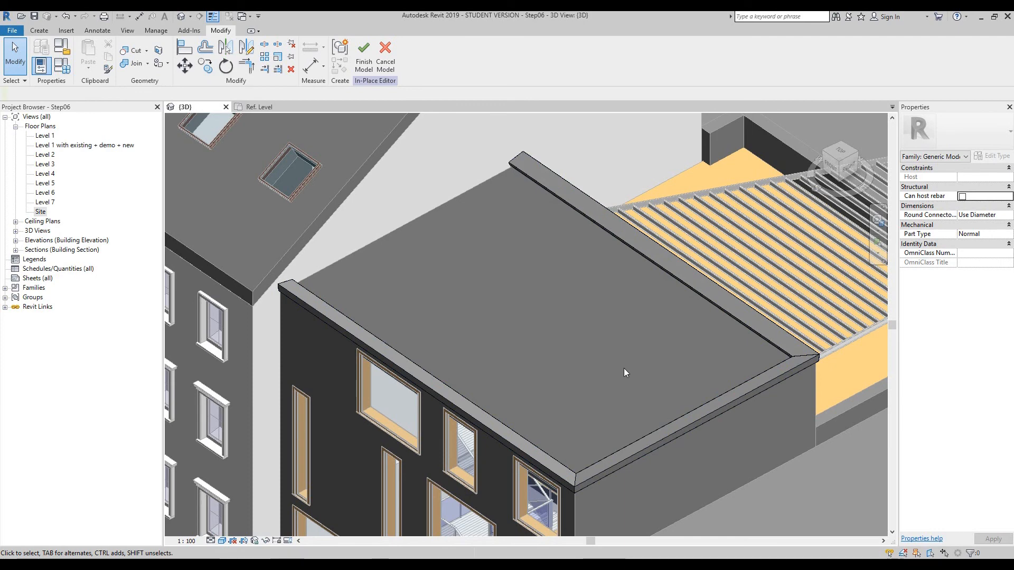
# - Assign the Metal - Aluminium material to the parapet cap sweep, searching the materials for "metal"
pyautogui.moveTo(522, 315)
pyautogui.mouseDown(button='middle')
pyautogui.moveTo(506, 301)
pyautogui.moveTo(549, 306)
pyautogui.moveTo(534, 306)
pyautogui.mouseUp(button='middle')
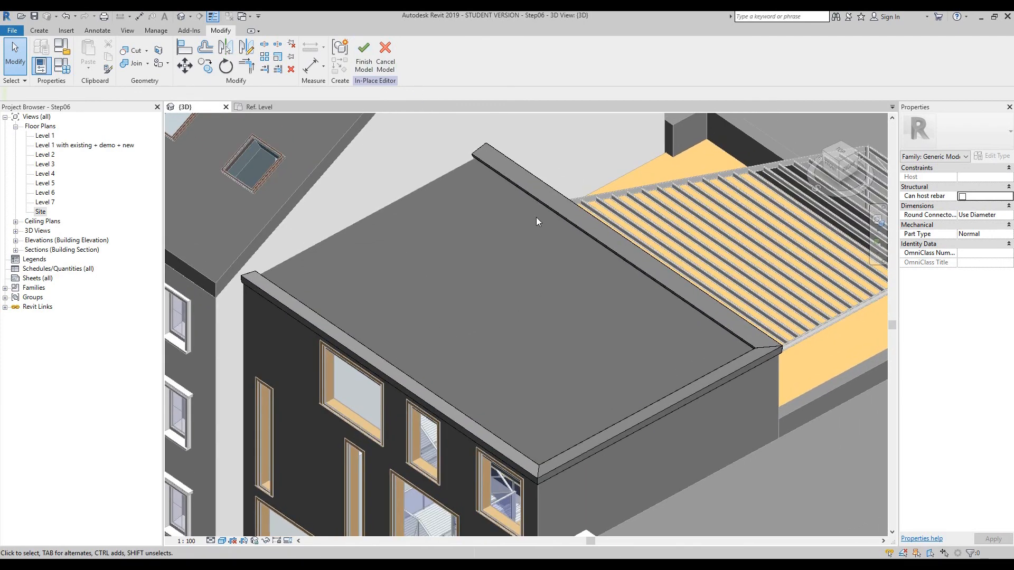
pyautogui.click(526, 175)
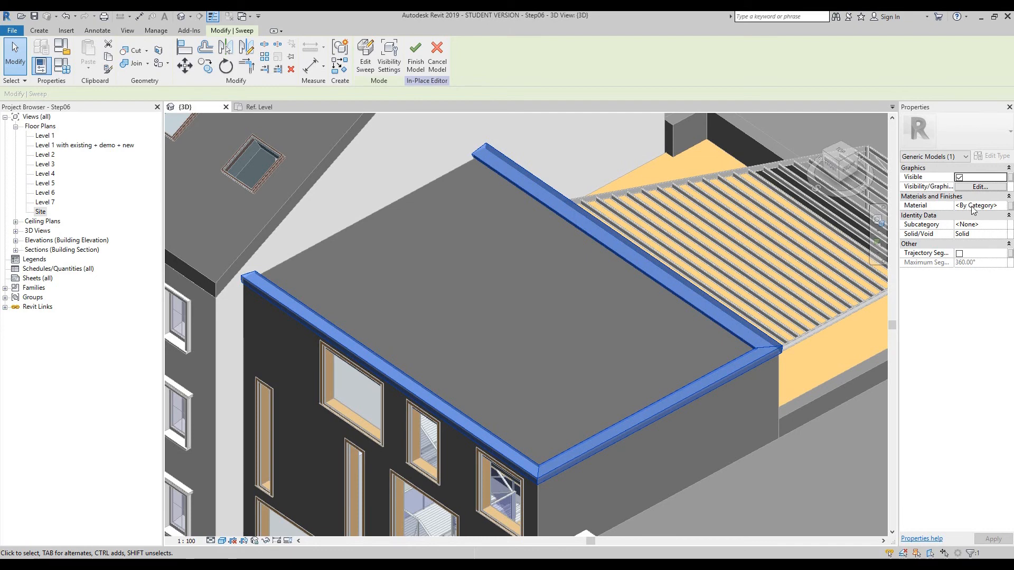
pyautogui.click(987, 205)
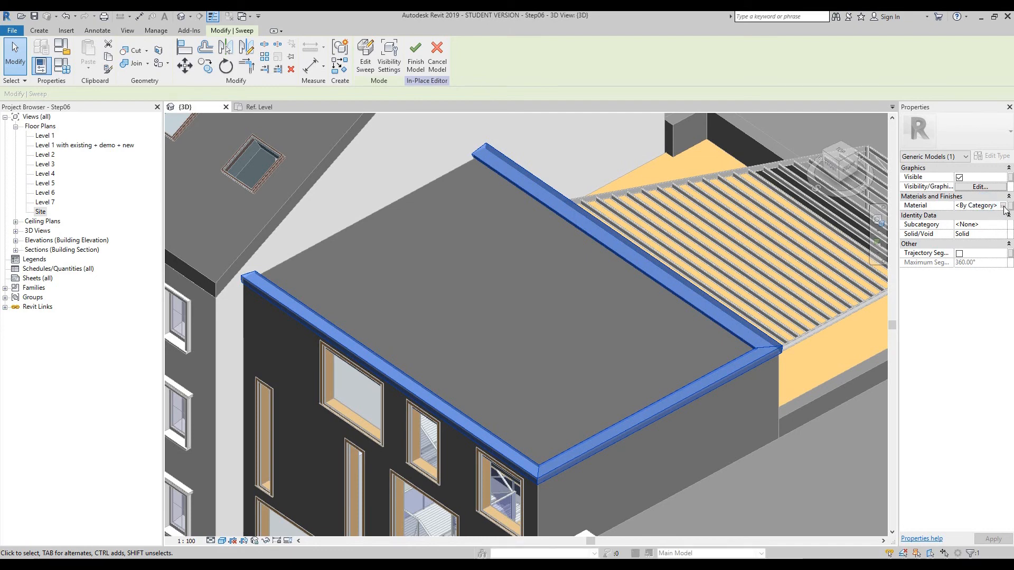
pyautogui.click(1003, 205)
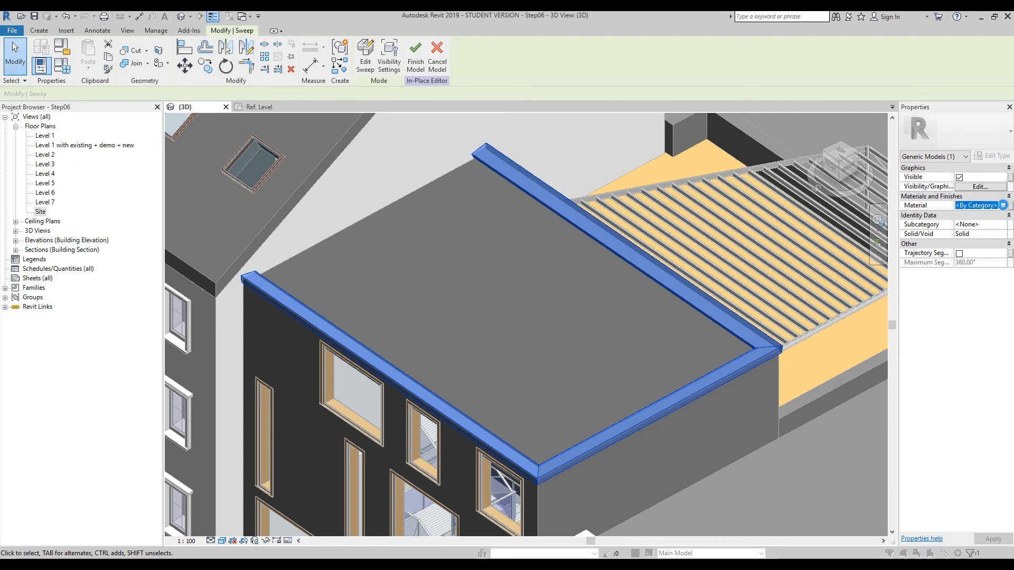
pyautogui.click(1003, 205)
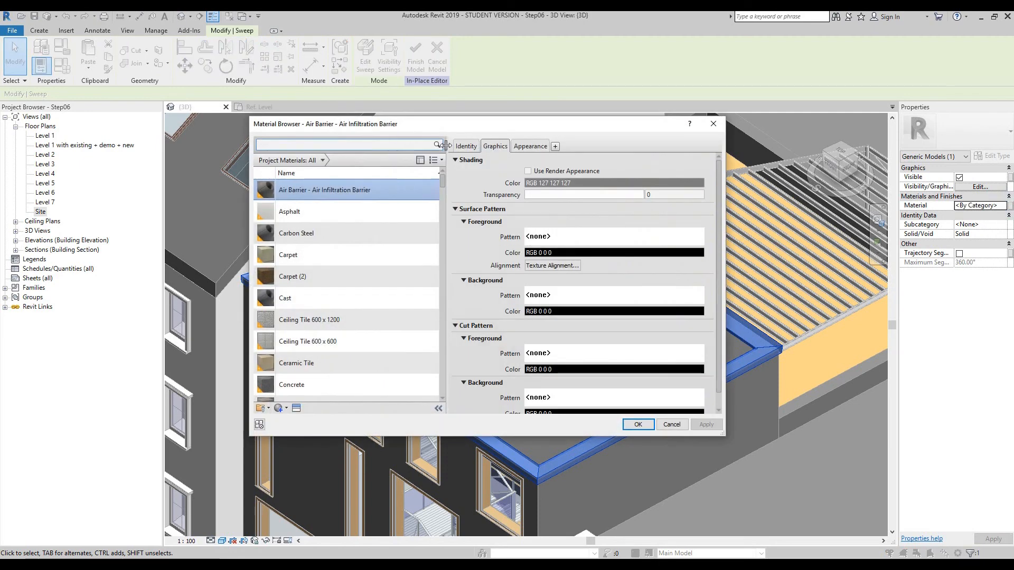
pyautogui.moveTo(518, 135); pyautogui.dragTo(521, 134)
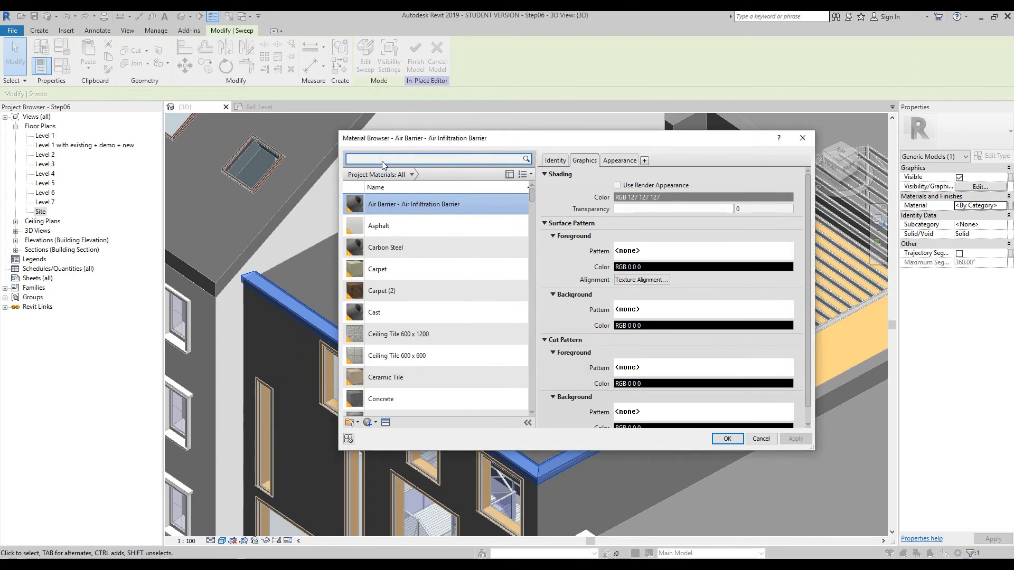
pyautogui.write('metal')
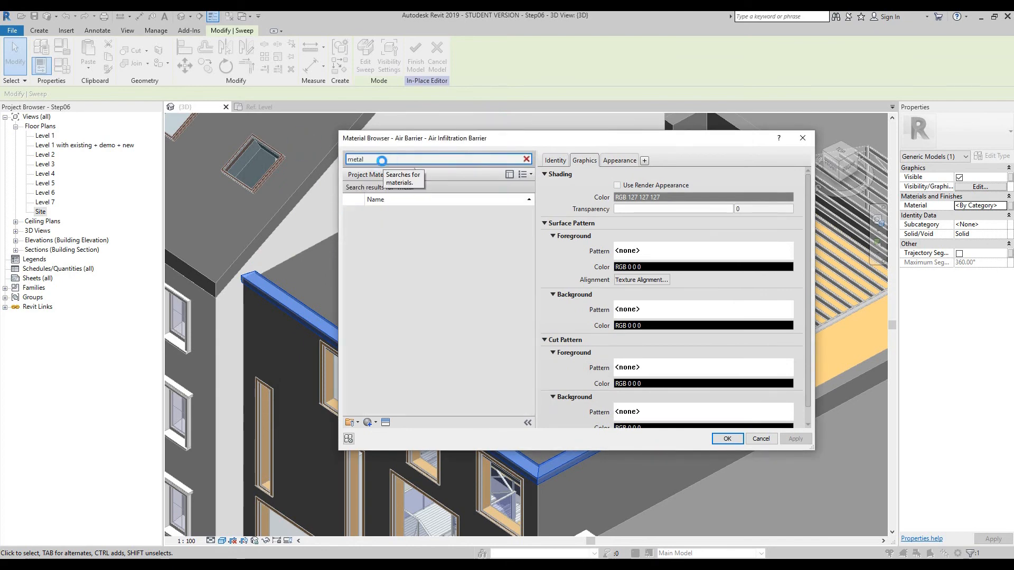
pyautogui.click(428, 237)
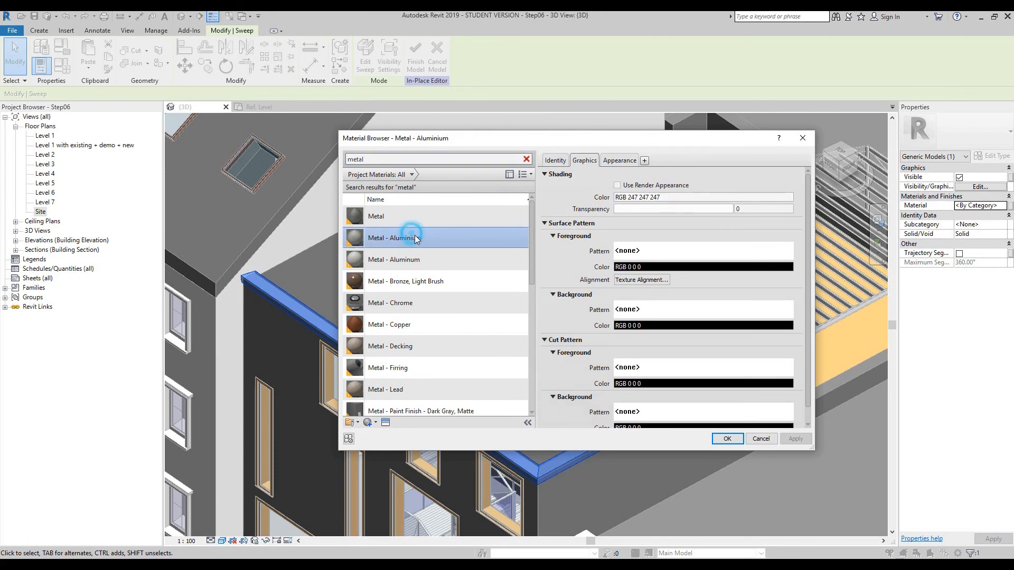
pyautogui.click(729, 438)
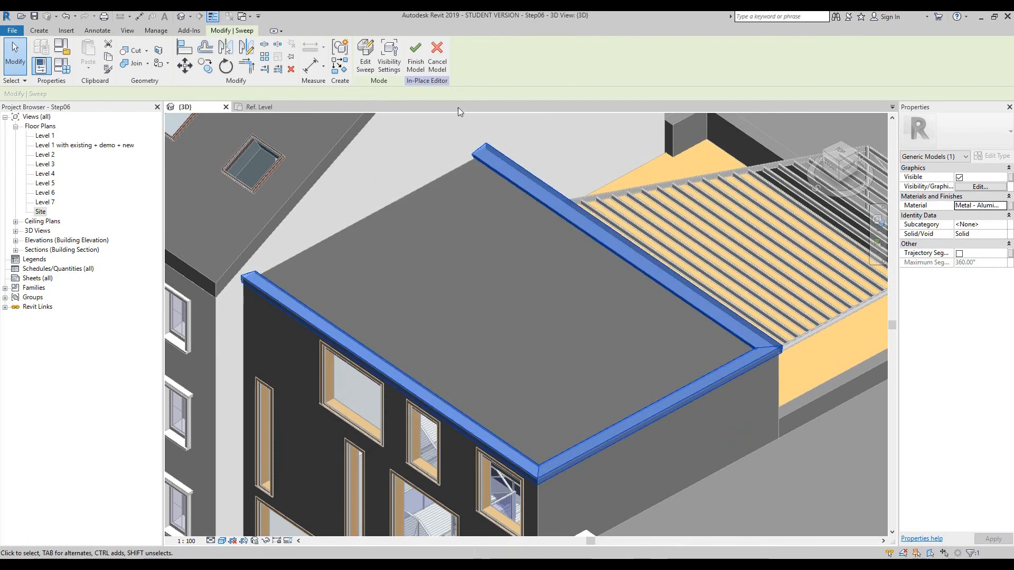
# - Finish the in-place model and orbit around the roof to inspect the parapet cap from a wider angle
pyautogui.click(415, 56)
pyautogui.press('Escape')
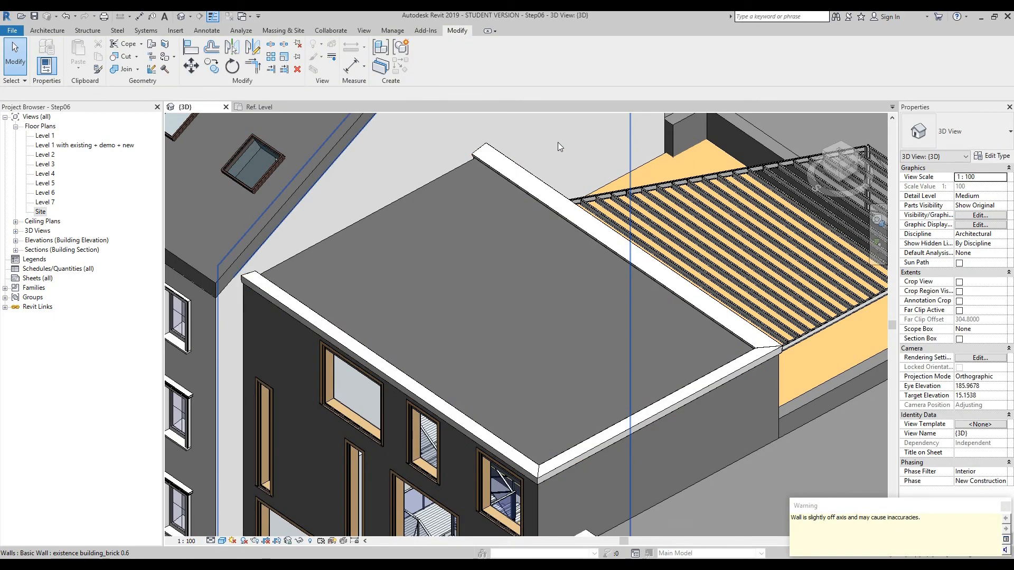
pyautogui.click(520, 170)
pyautogui.click(781, 122)
pyautogui.scroll(-2, 528, 274)
pyautogui.keyDown('shift'); pyautogui.moveTo(532, 282); pyautogui.dragTo(581, 265, button='middle'); pyautogui.keyUp('shift')
pyautogui.moveTo(580, 264); pyautogui.dragTo(522, 268)
pyautogui.press('Escape')
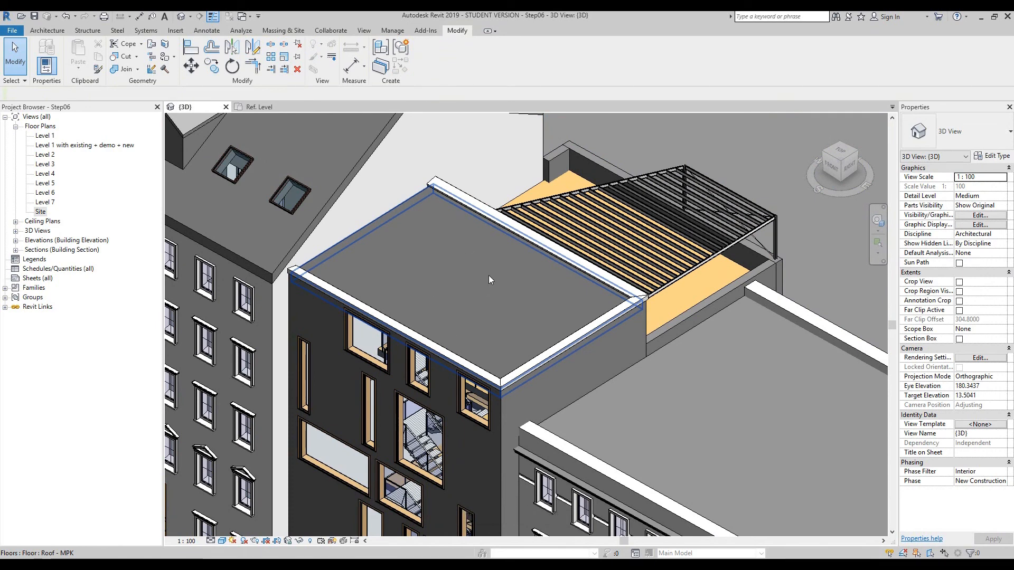
# - Close the Step06 project's 3D view without saving changes and close the Ref. Level view of the Revel 1 profile family
pyautogui.click(226, 107)
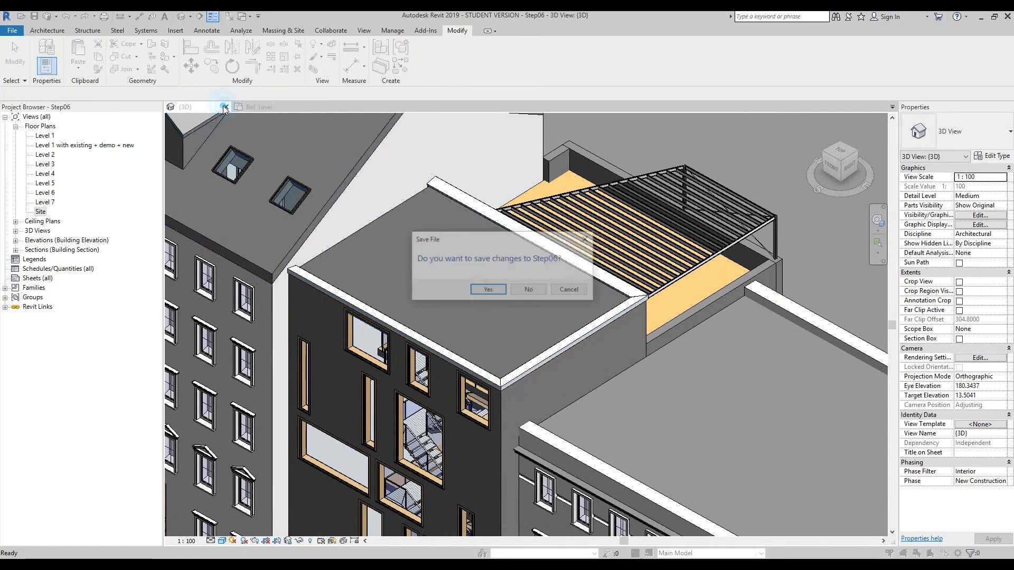
pyautogui.click(539, 295)
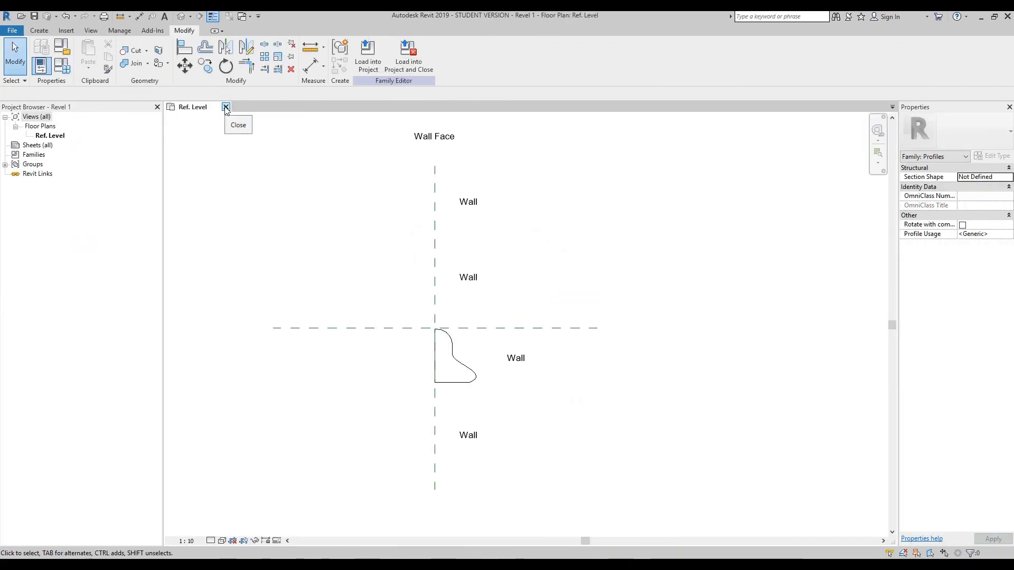
pyautogui.click(226, 107)
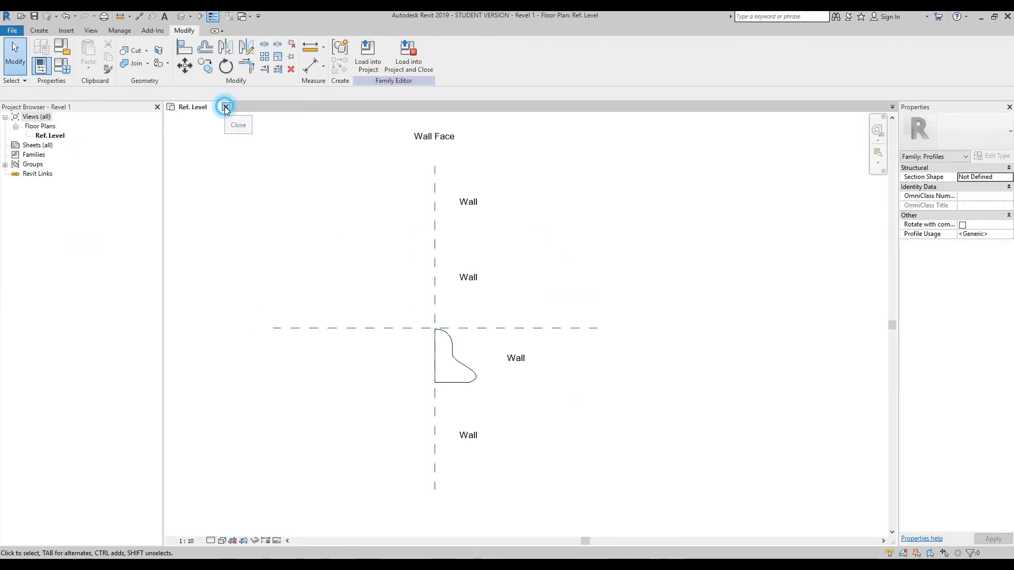